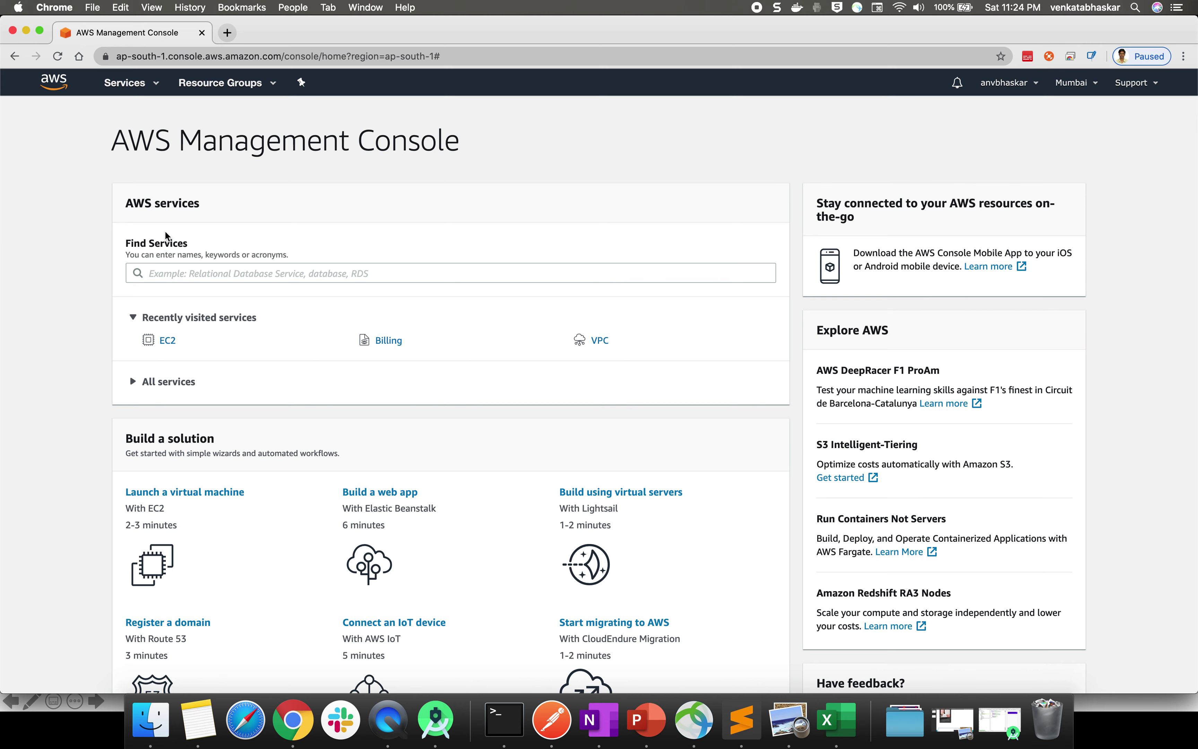
Open the EC2 service and start the wizard for launching a new instance
click(132, 85)
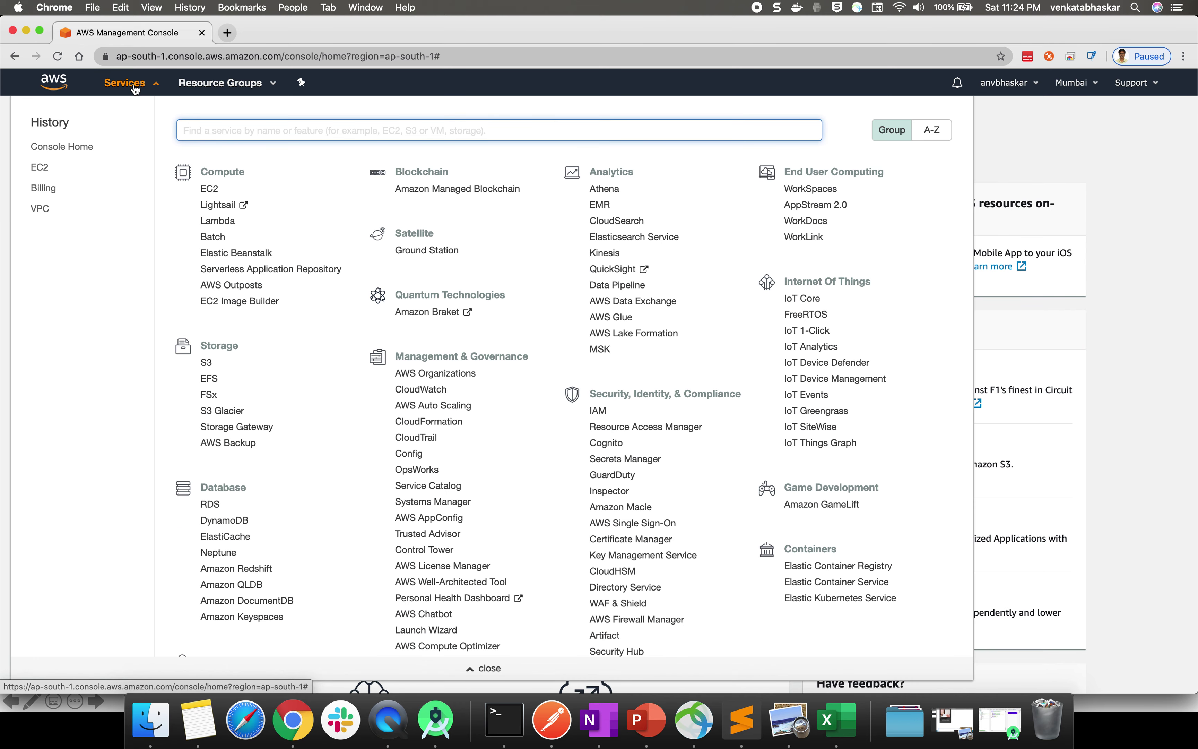
click(208, 189)
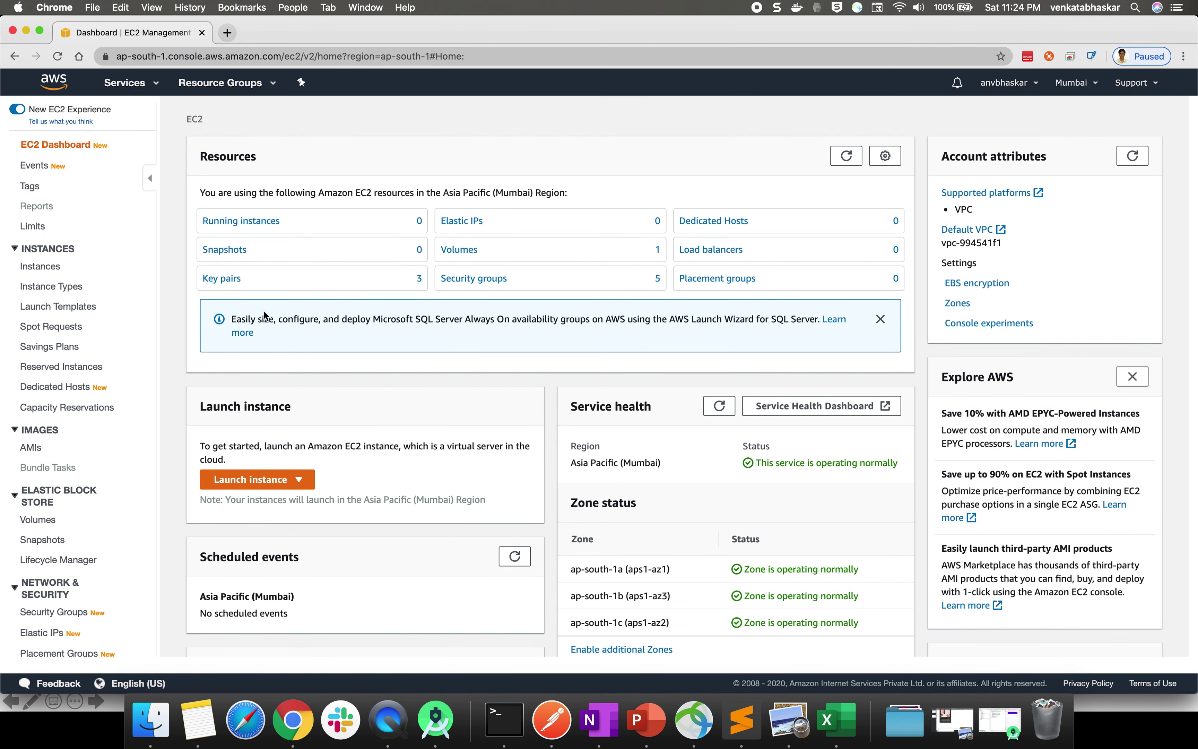
click(296, 479)
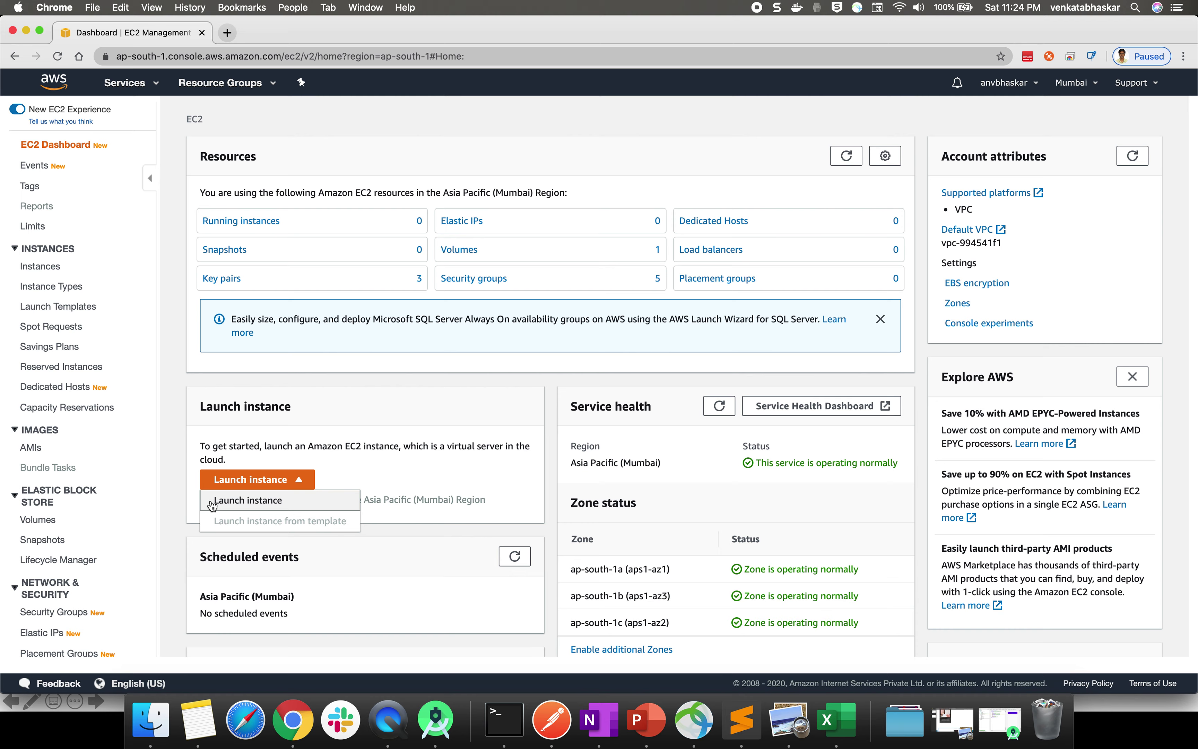
click(247, 501)
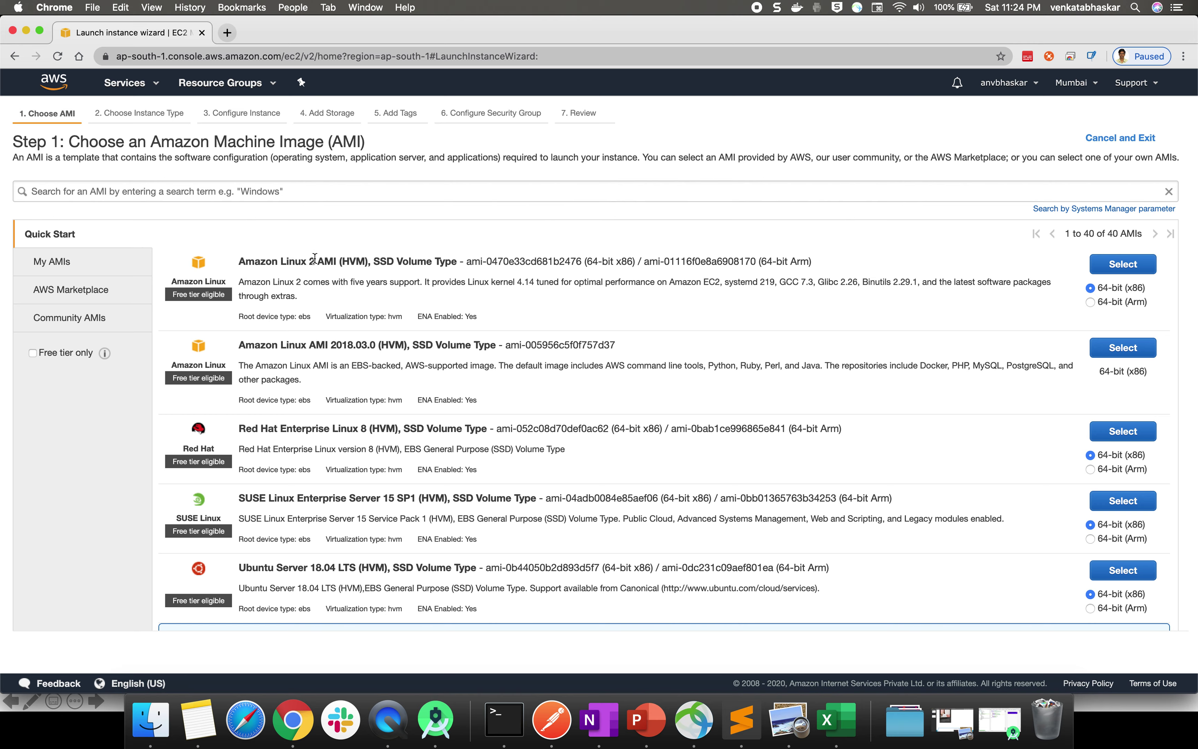
Choose the 64-bit (x86) Amazon Linux 2 AMI and accept the t2.micro instance type
click(1100, 259)
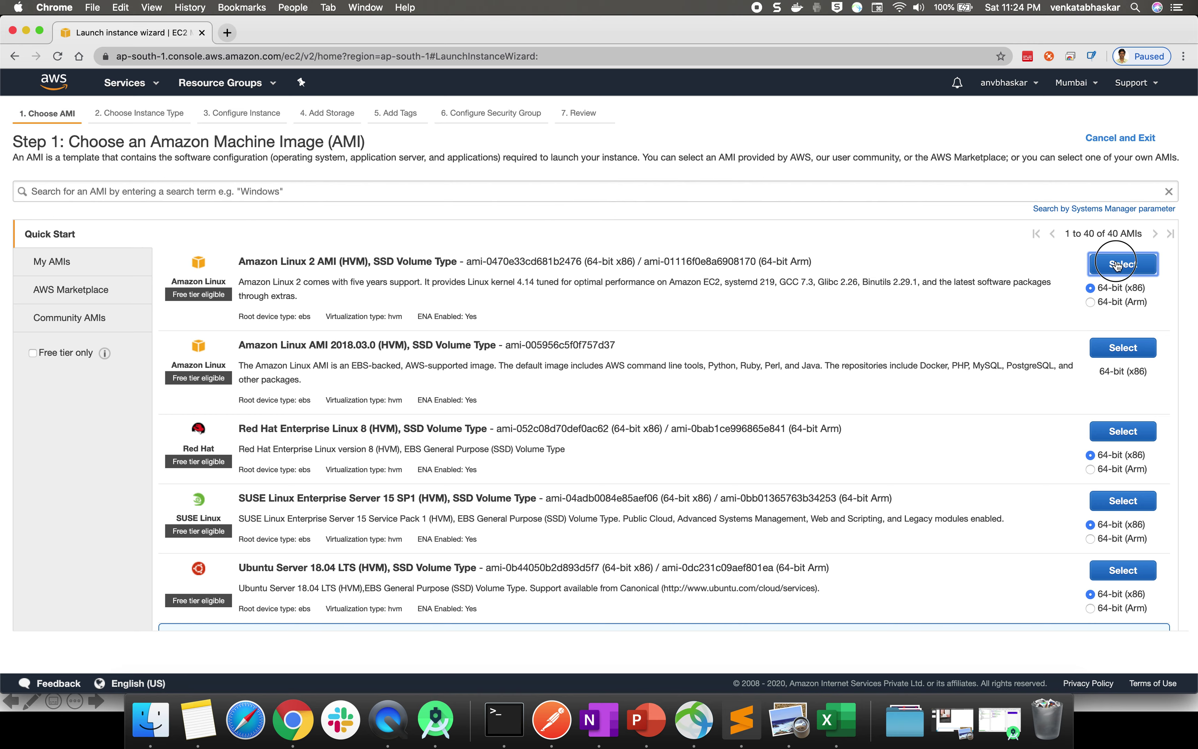
mouse_move(285, 337)
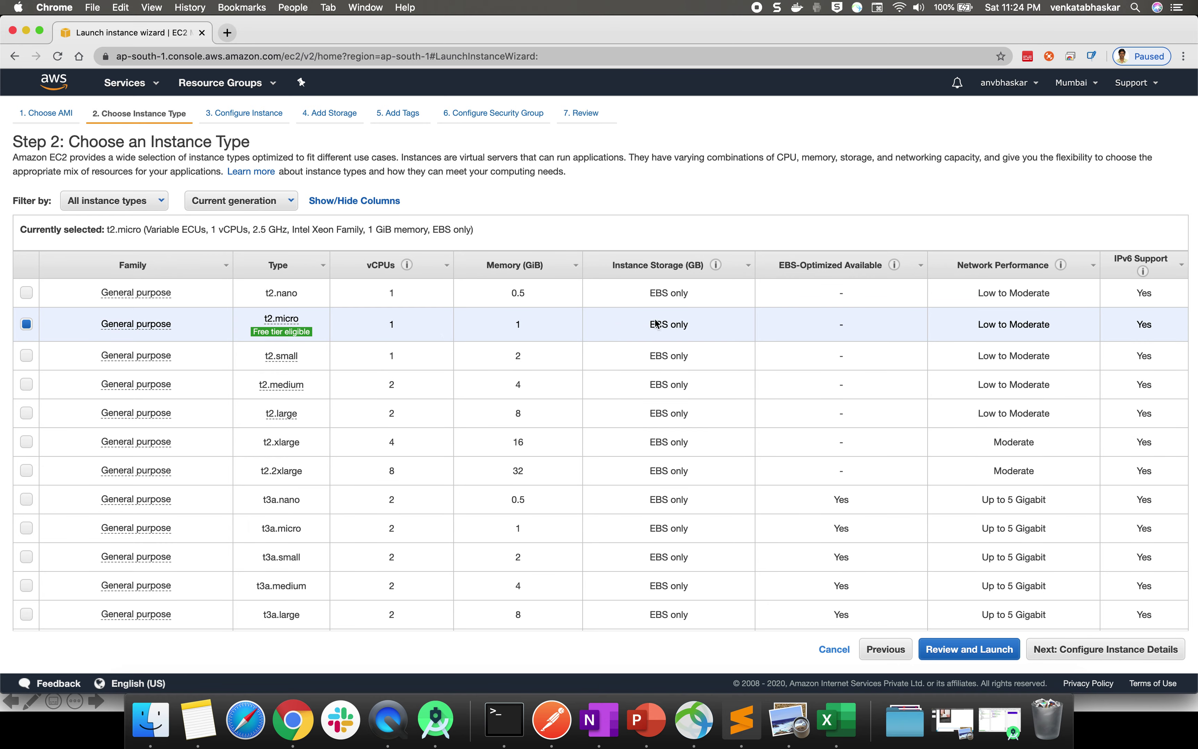
click(1100, 649)
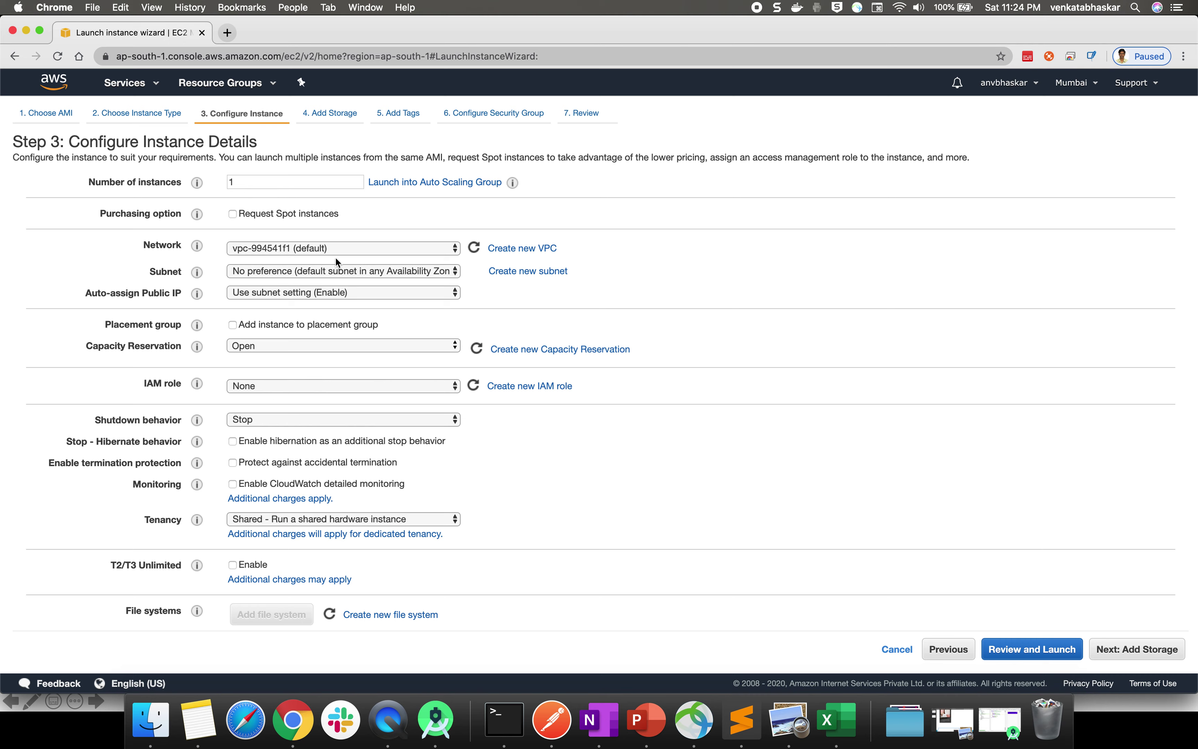
Keep the default VPC and instance details, accept the default root storage volume, and continue to the tags
click(329, 249)
click(329, 248)
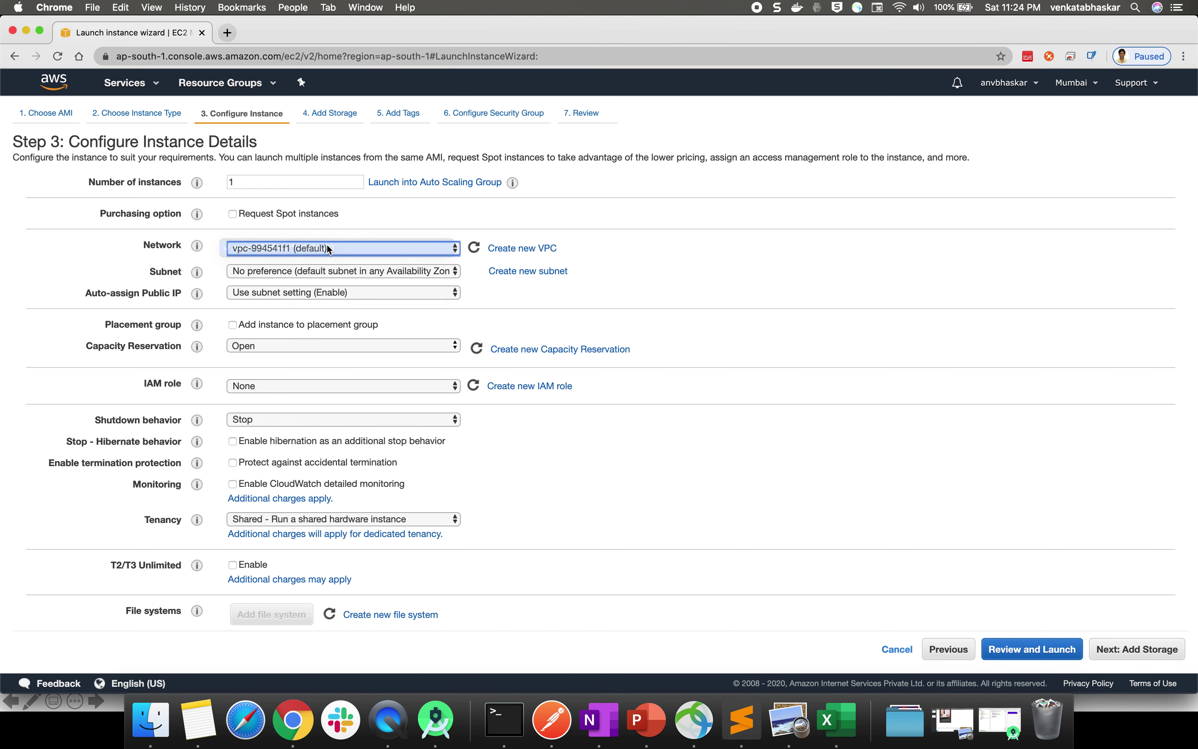
click(342, 271)
click(344, 271)
click(441, 250)
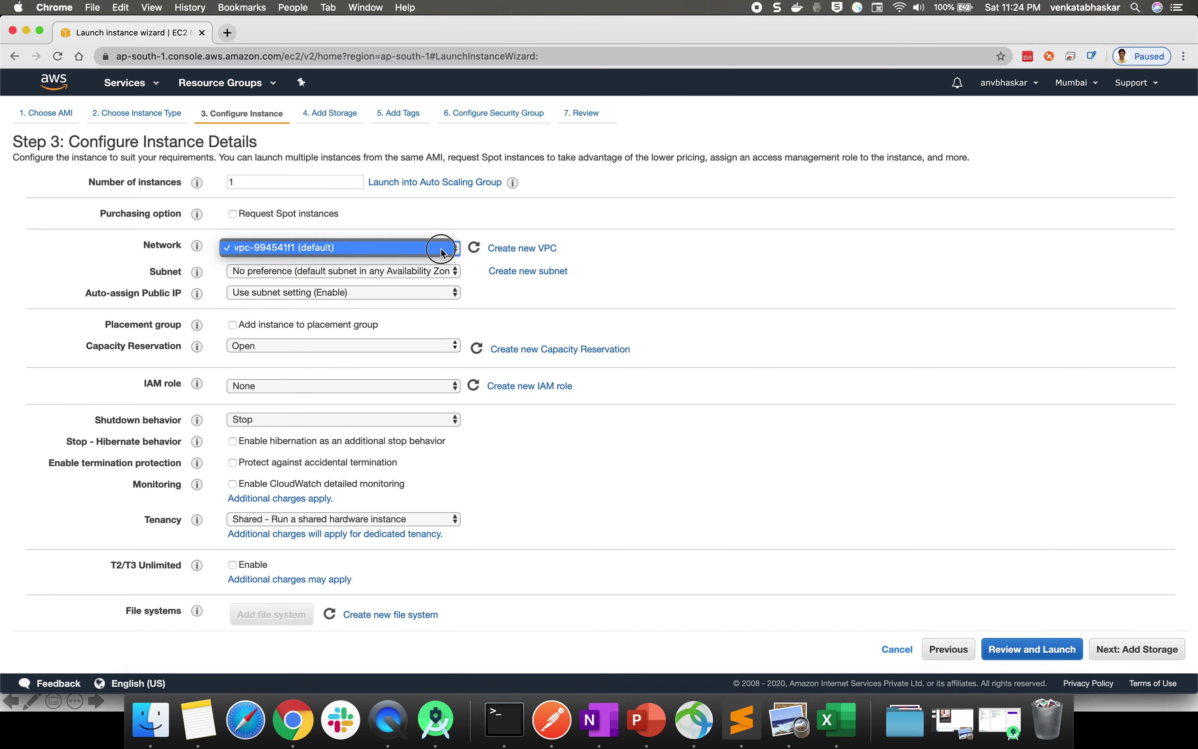
click(440, 250)
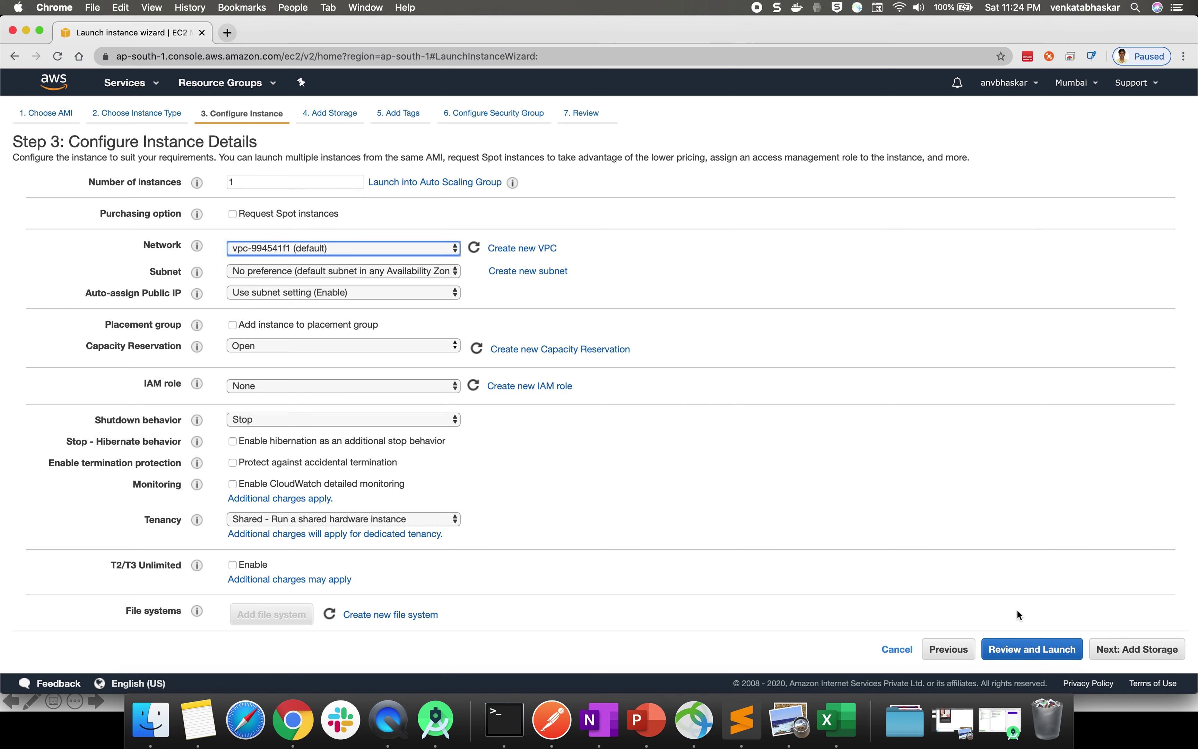
click(1121, 651)
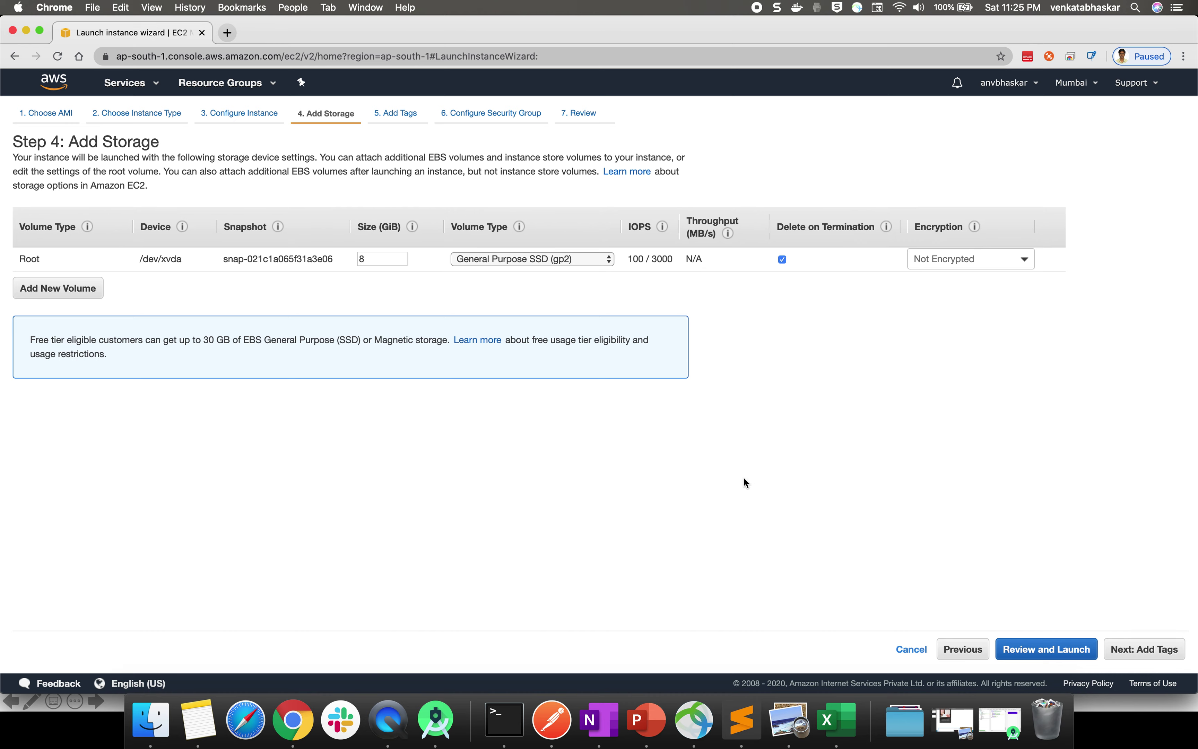
click(1167, 660)
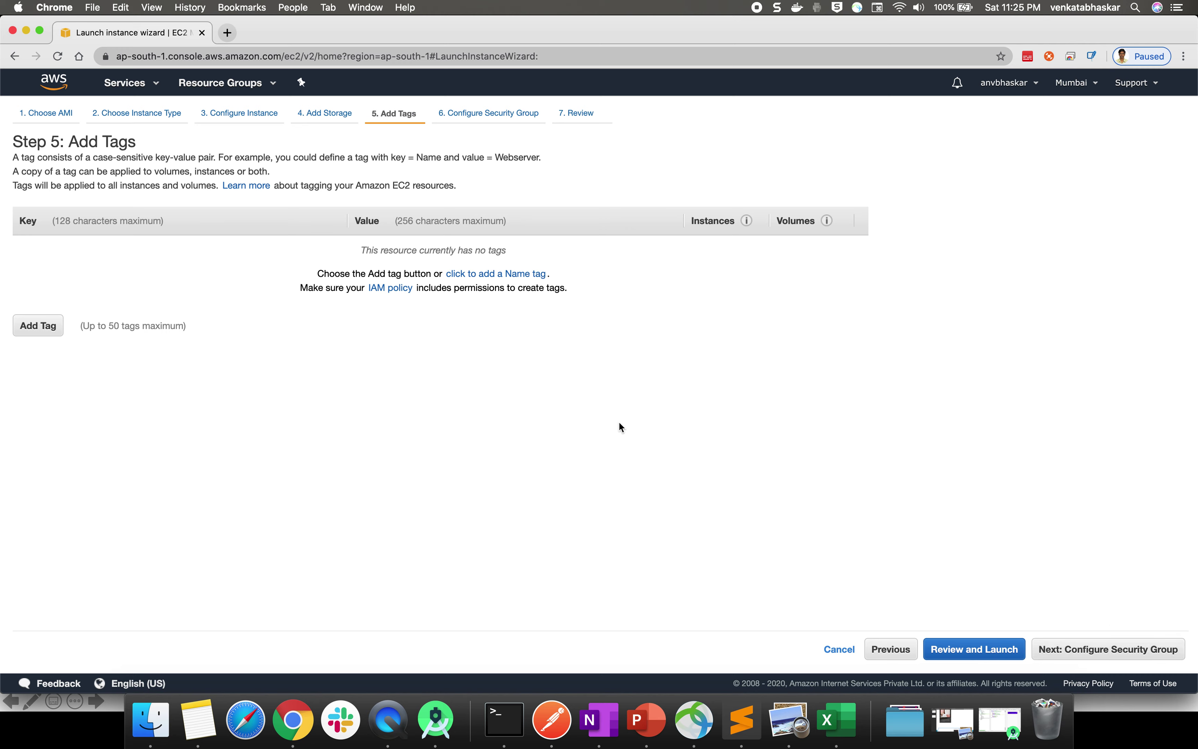
Add a tag with the key Name and the value Test ElasticIP, and continue to the security group configuration
click(39, 327)
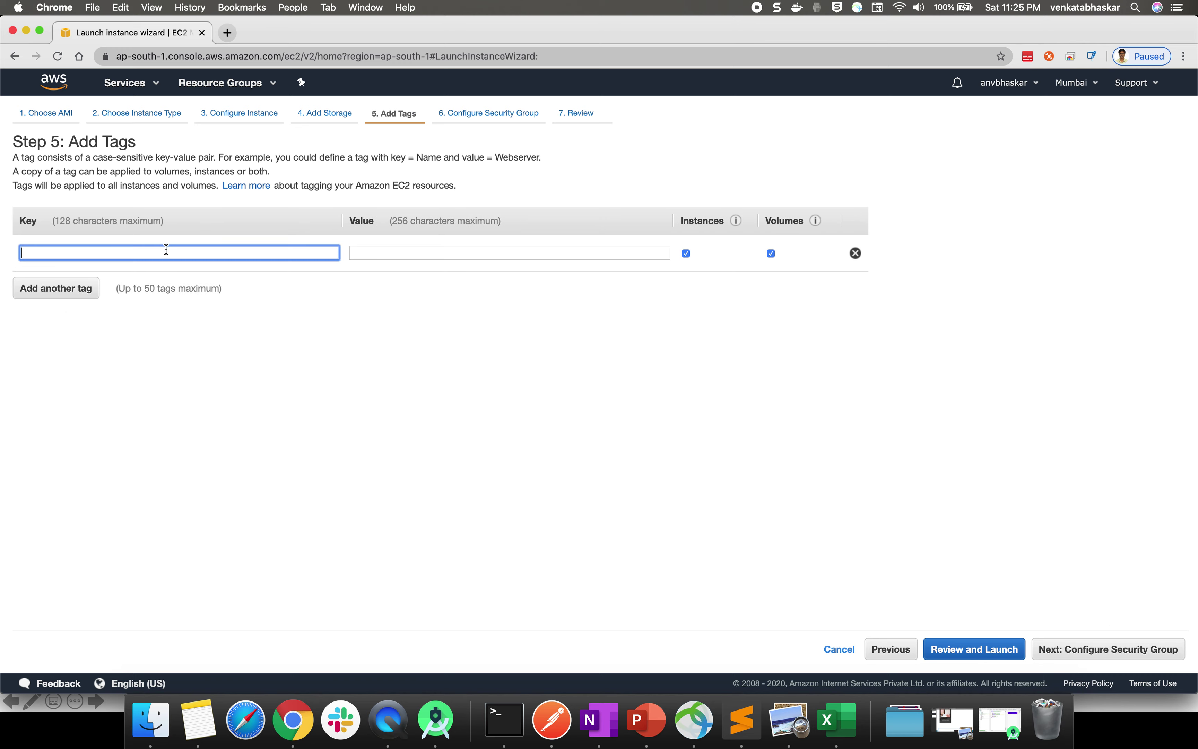
text(Name)
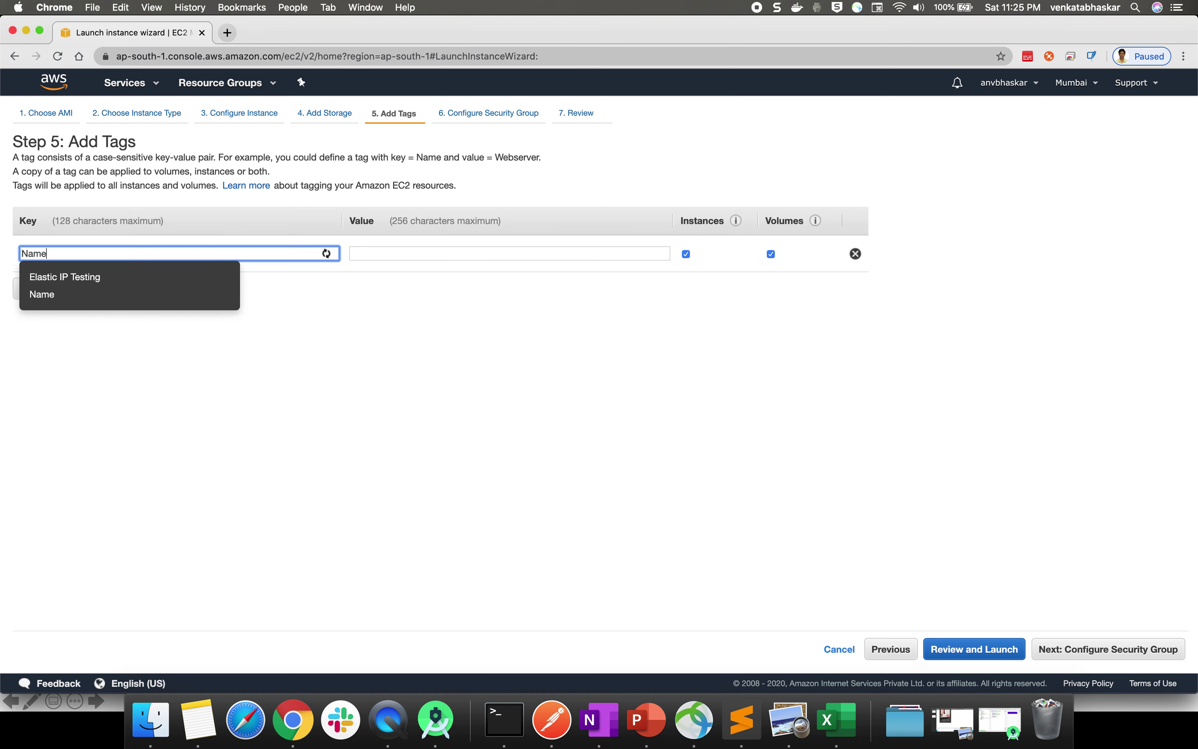
key(Tab)
text(Test)
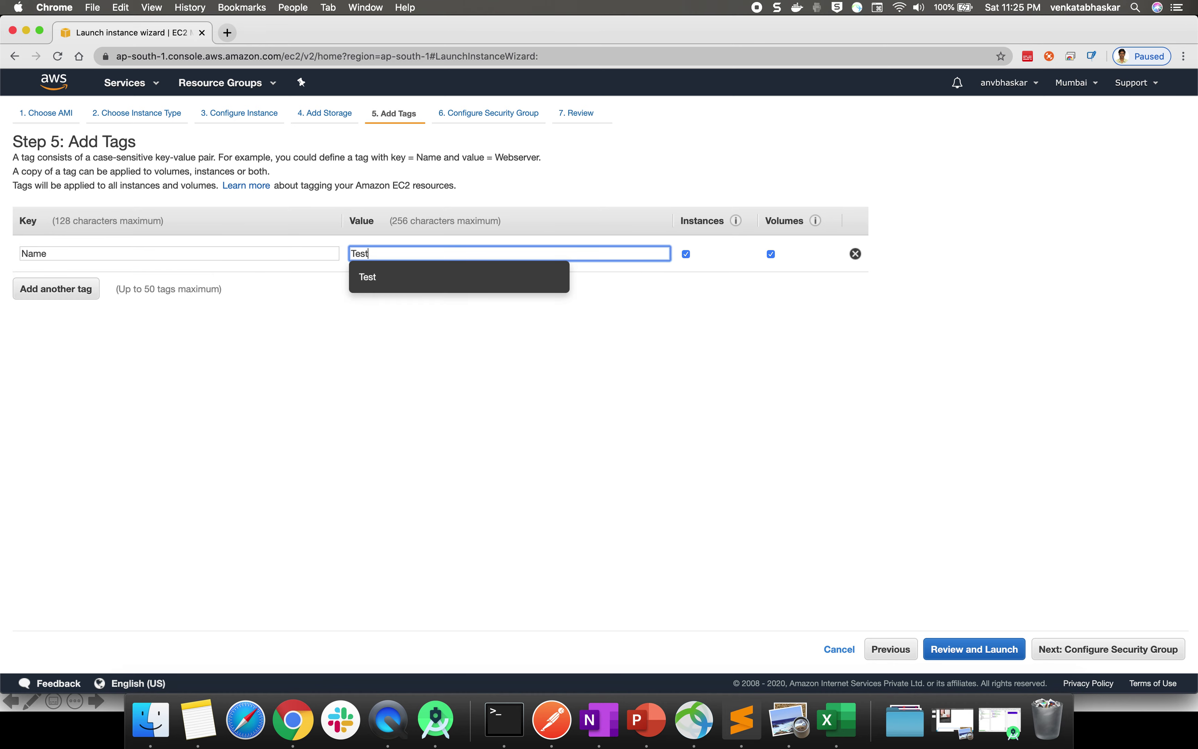
text( ElasticIP)
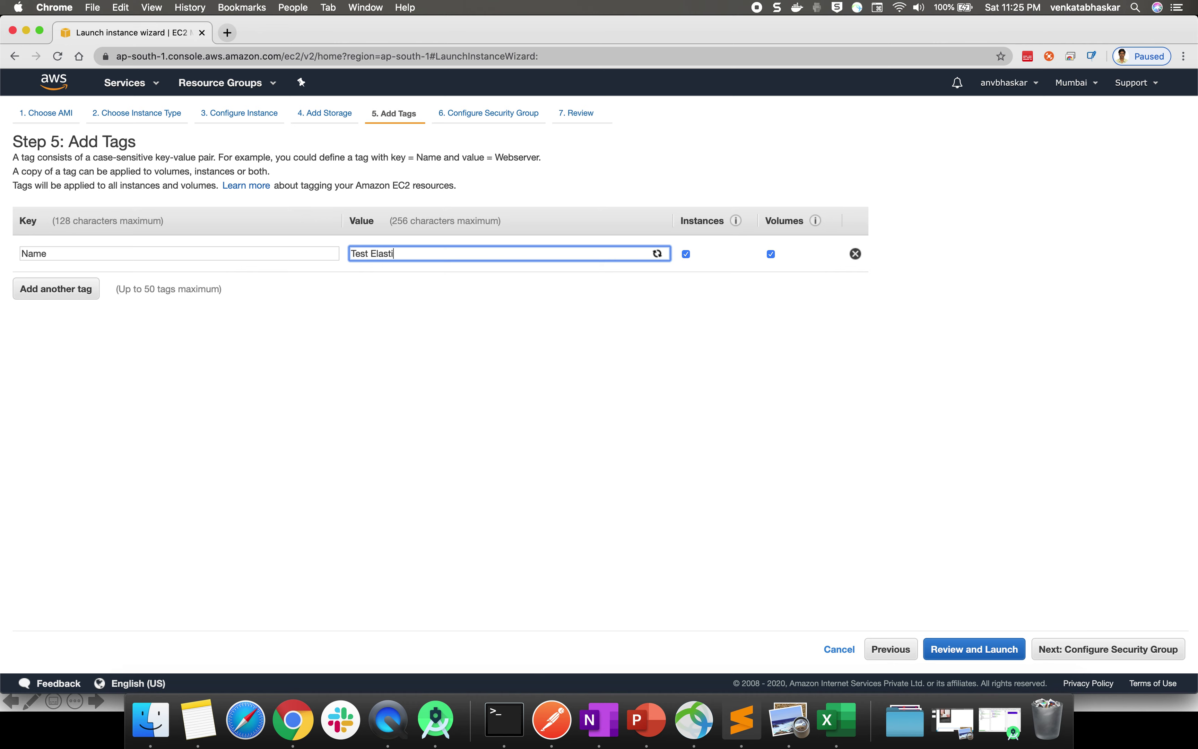
click(224, 408)
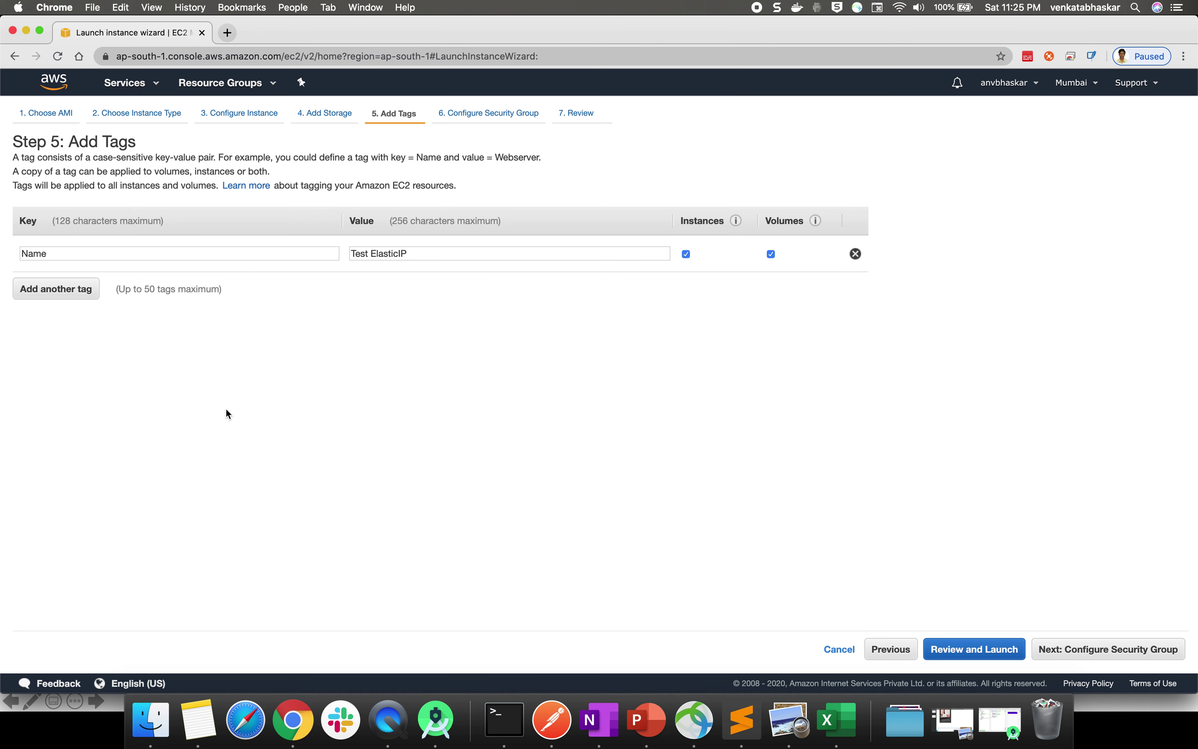
click(1142, 658)
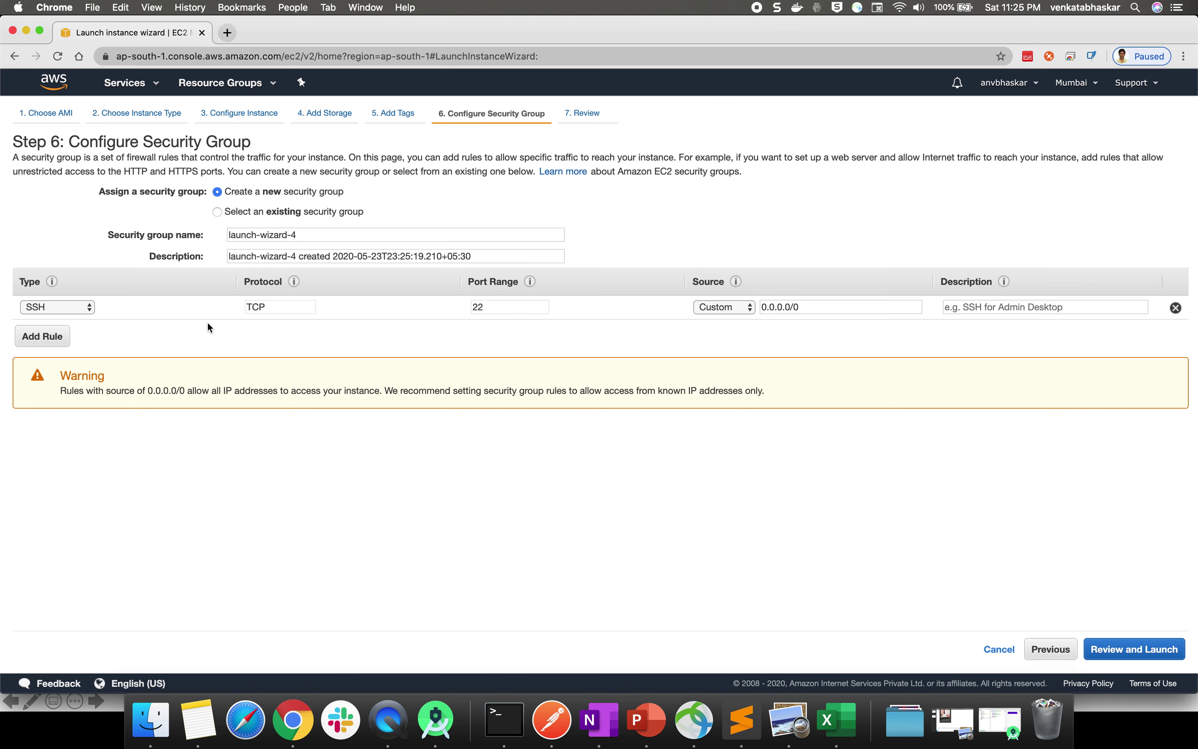
Assign the existing Linux Security Group, review the launch details, and proceed to the key pair selection
click(218, 212)
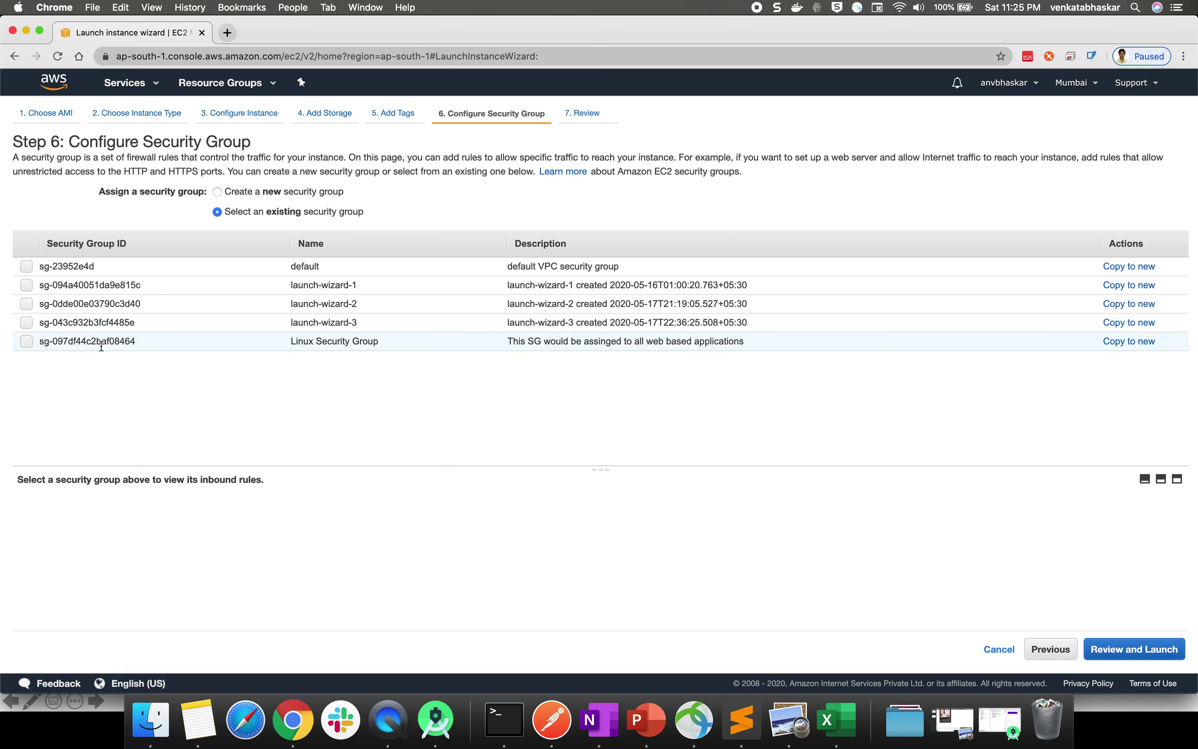
click(28, 341)
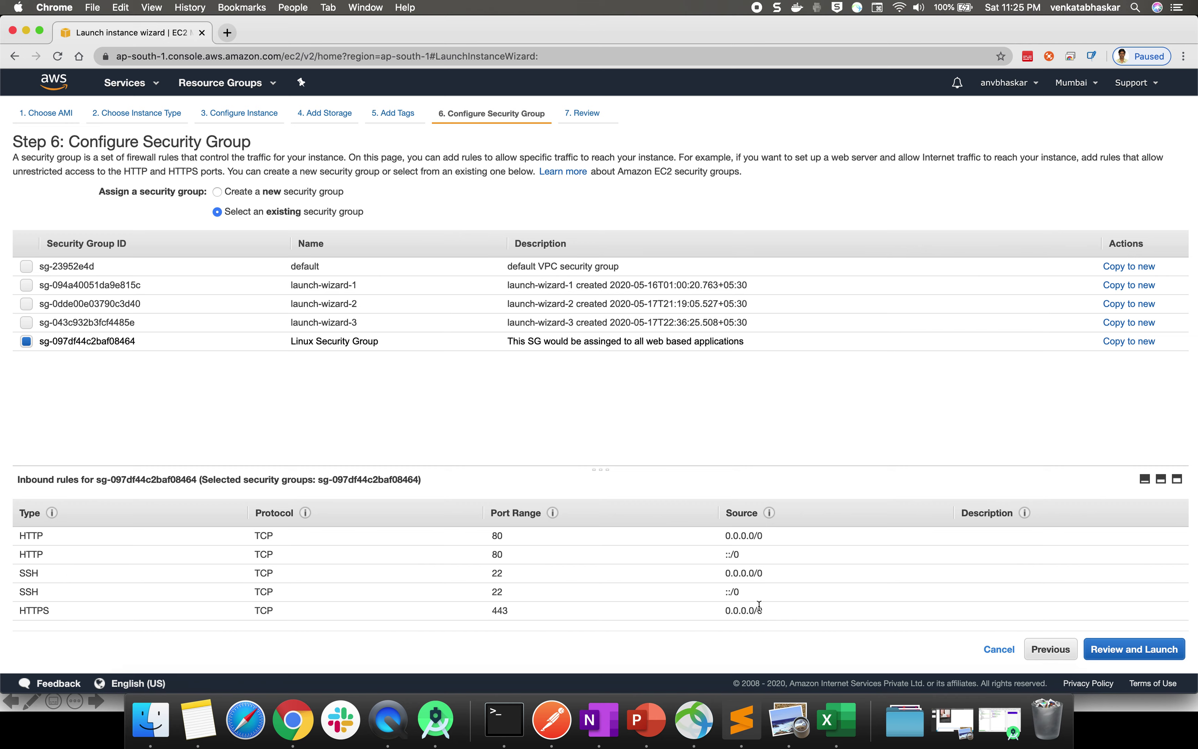
click(1139, 650)
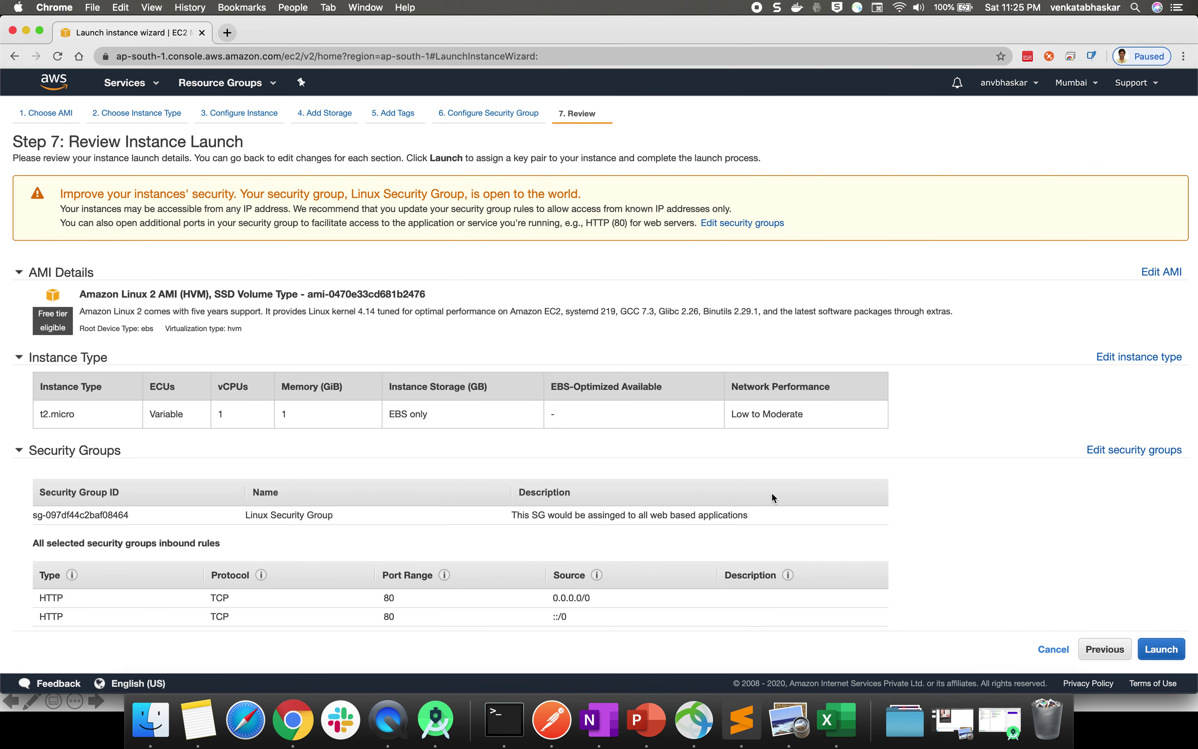
scroll(629, 354, down, 2)
scroll(629, 354, up, 2)
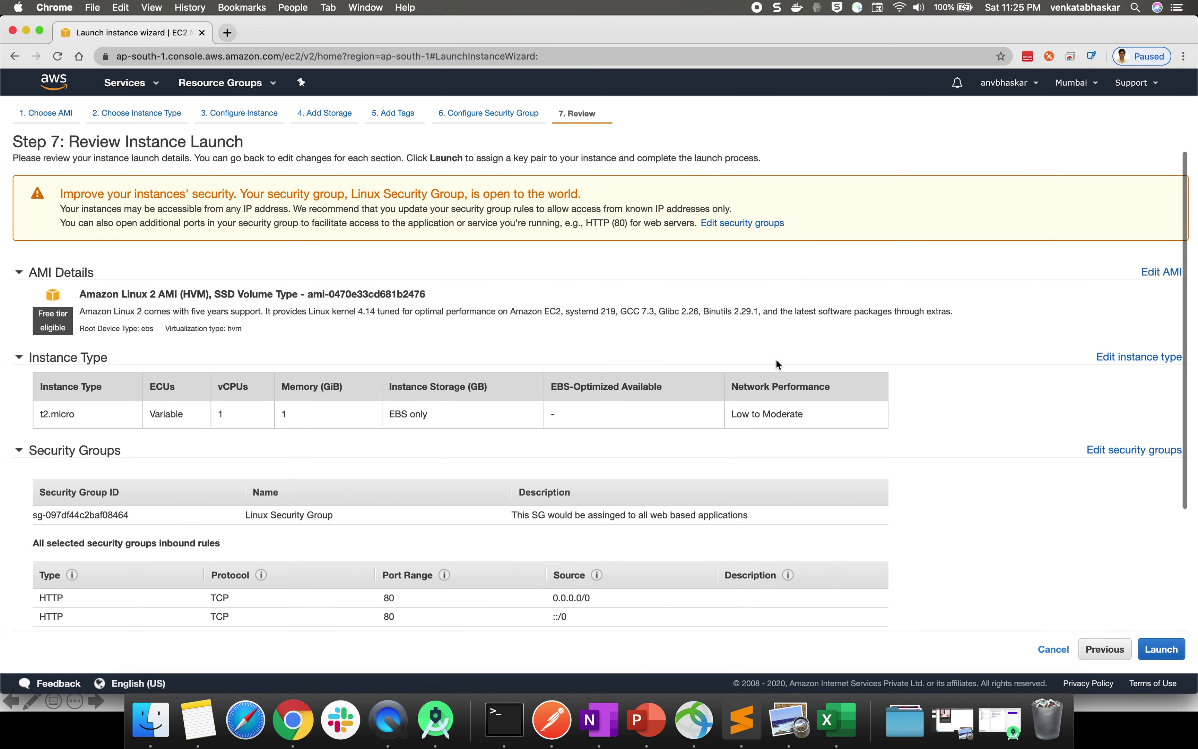
click(1167, 650)
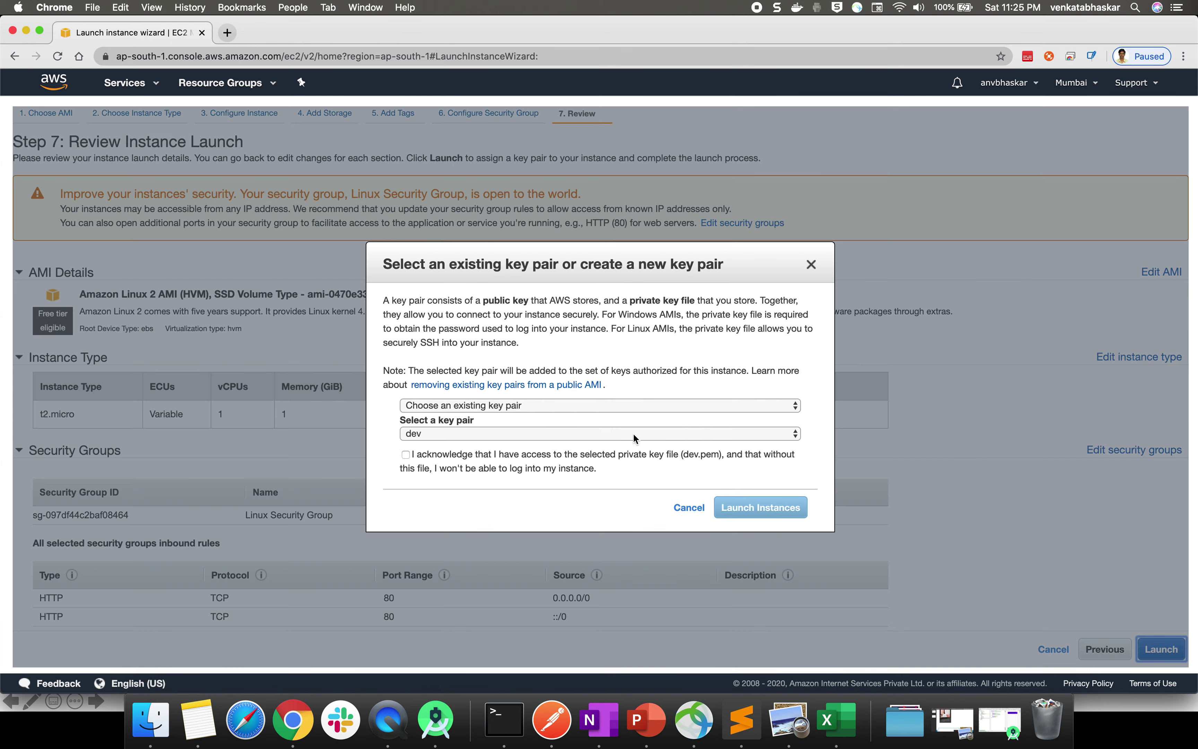
click(592, 407)
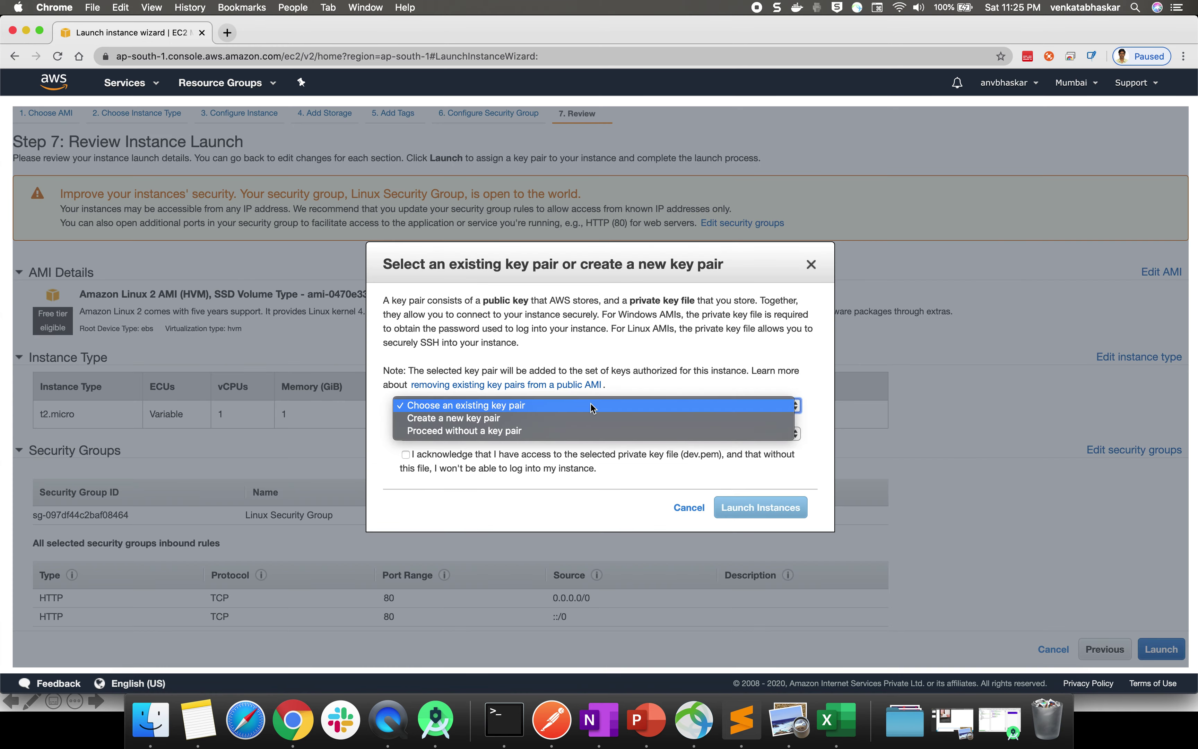
click(559, 405)
click(514, 406)
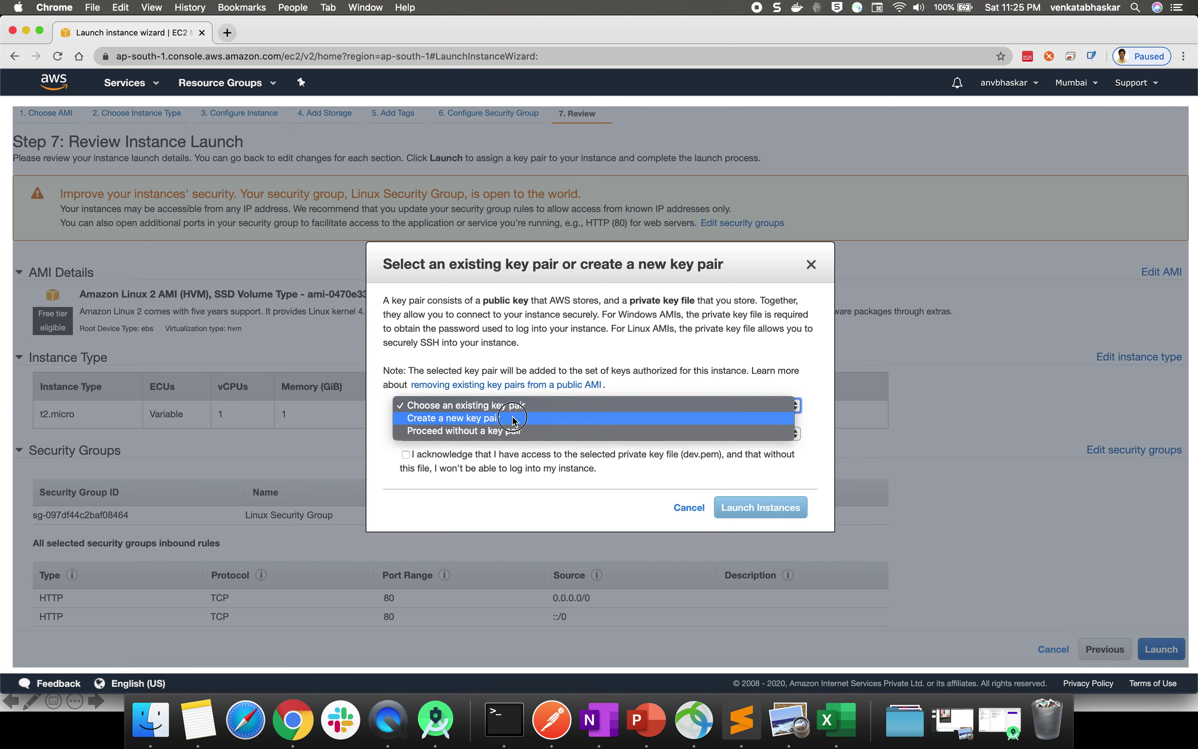
click(513, 418)
click(513, 409)
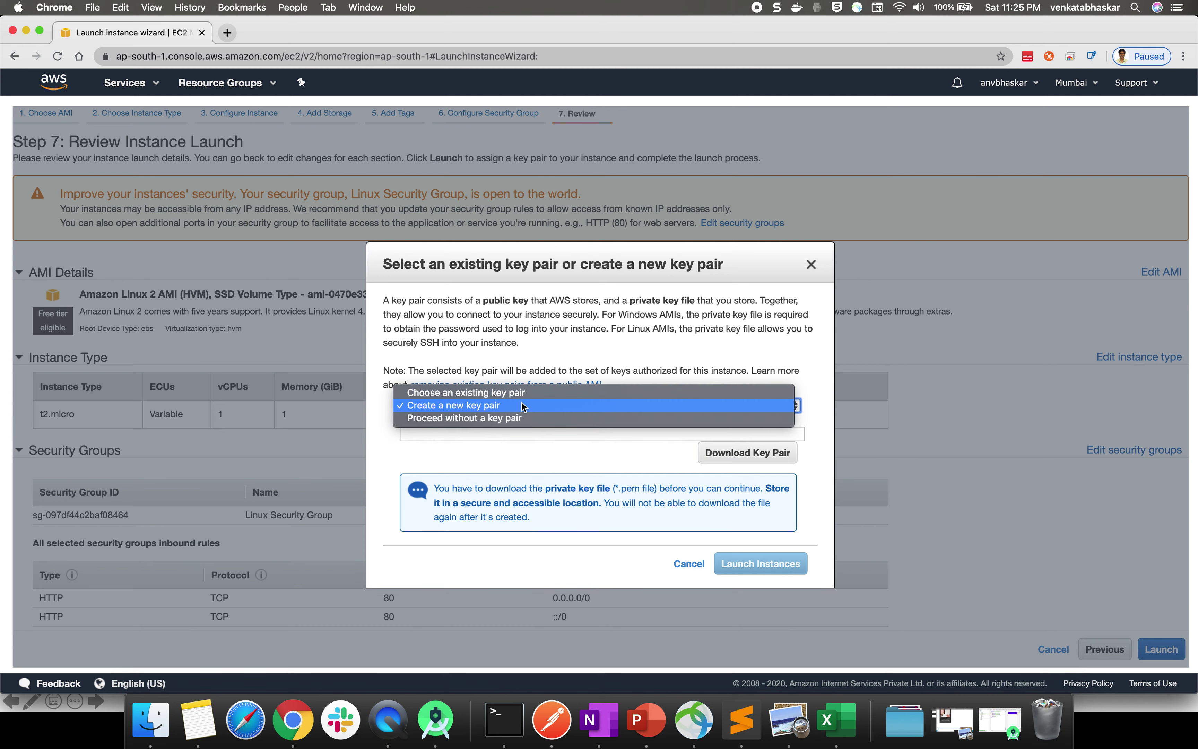
click(513, 394)
Select the existing FirewallKey key pair, acknowledge access to its private key file, and launch the instance
click(497, 435)
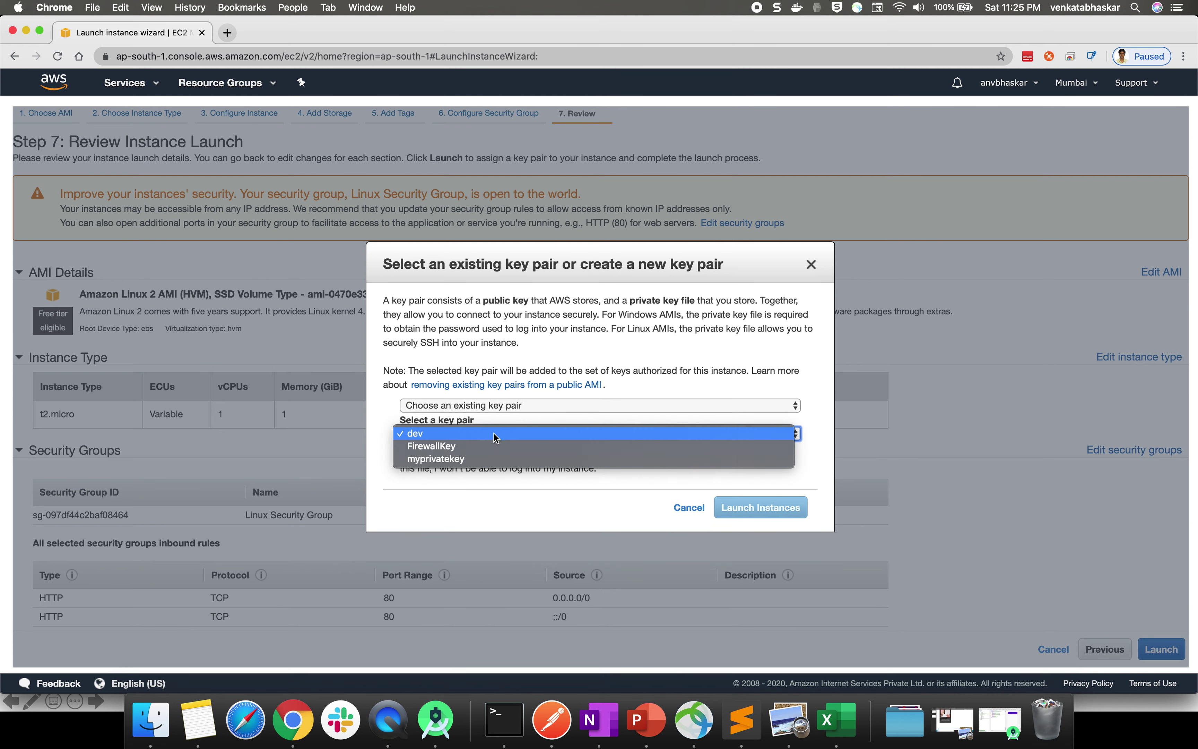
click(495, 444)
click(405, 454)
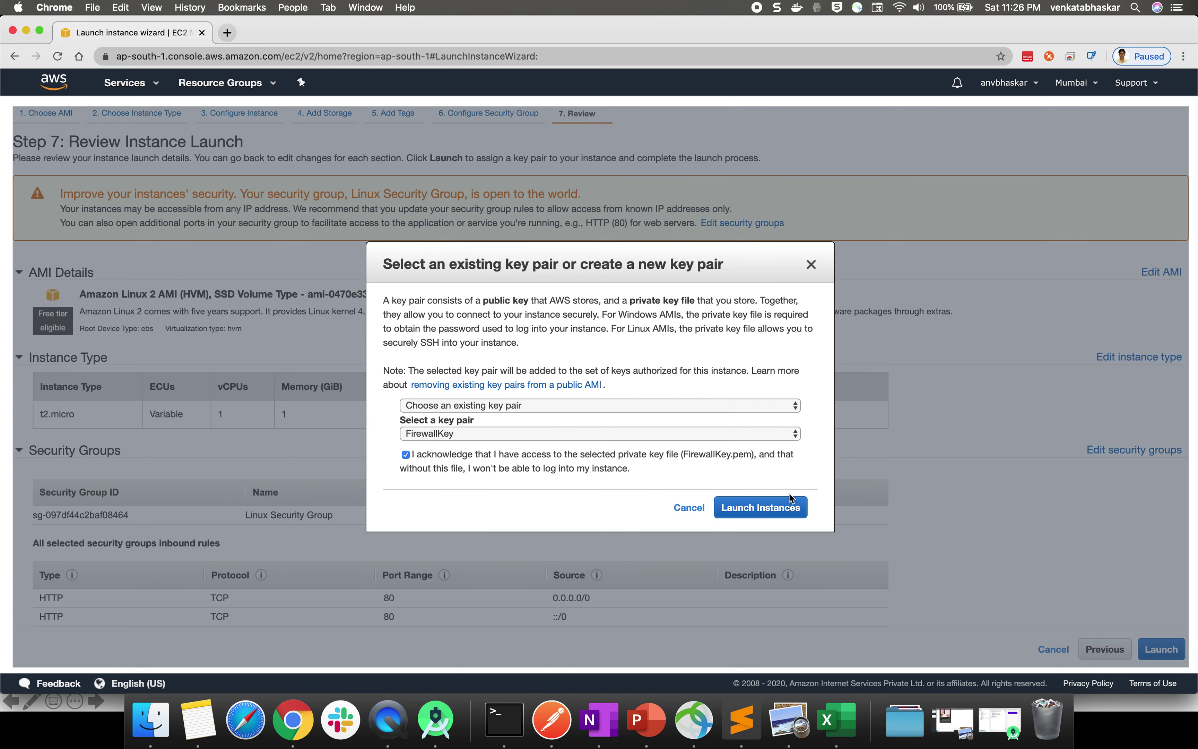
click(770, 508)
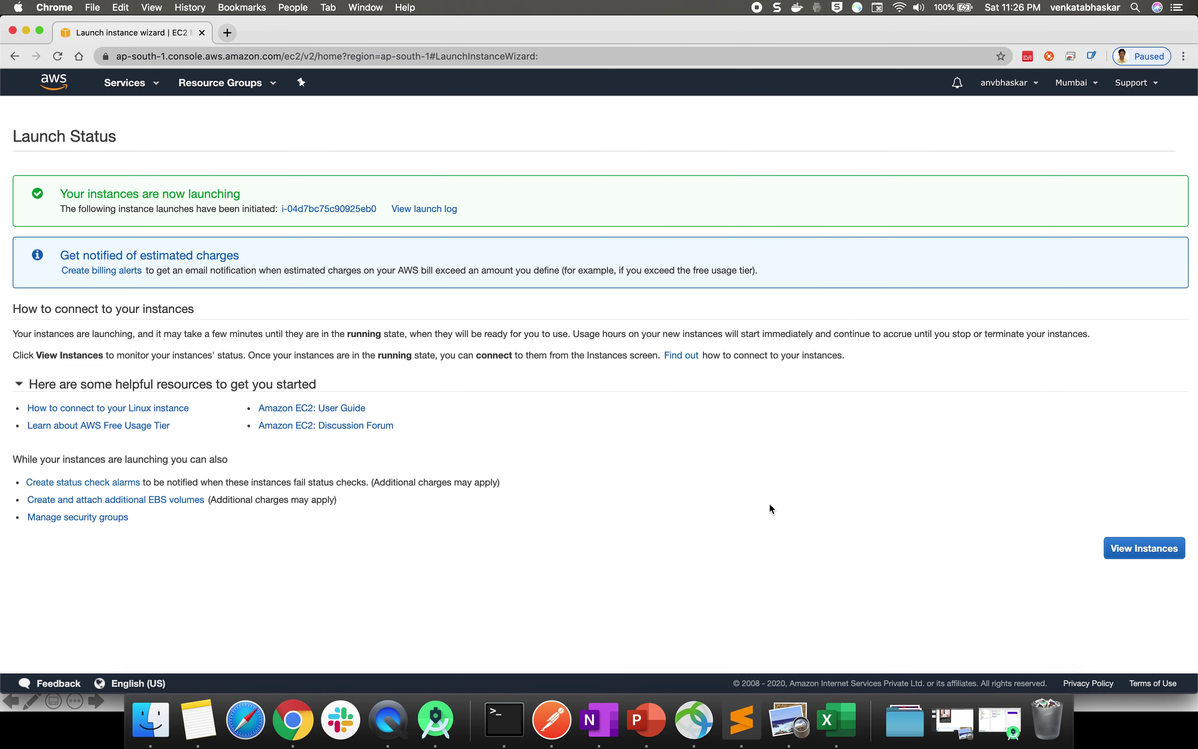
Open the instances list and select the Test ElasticIP instance to show its description
click(1136, 552)
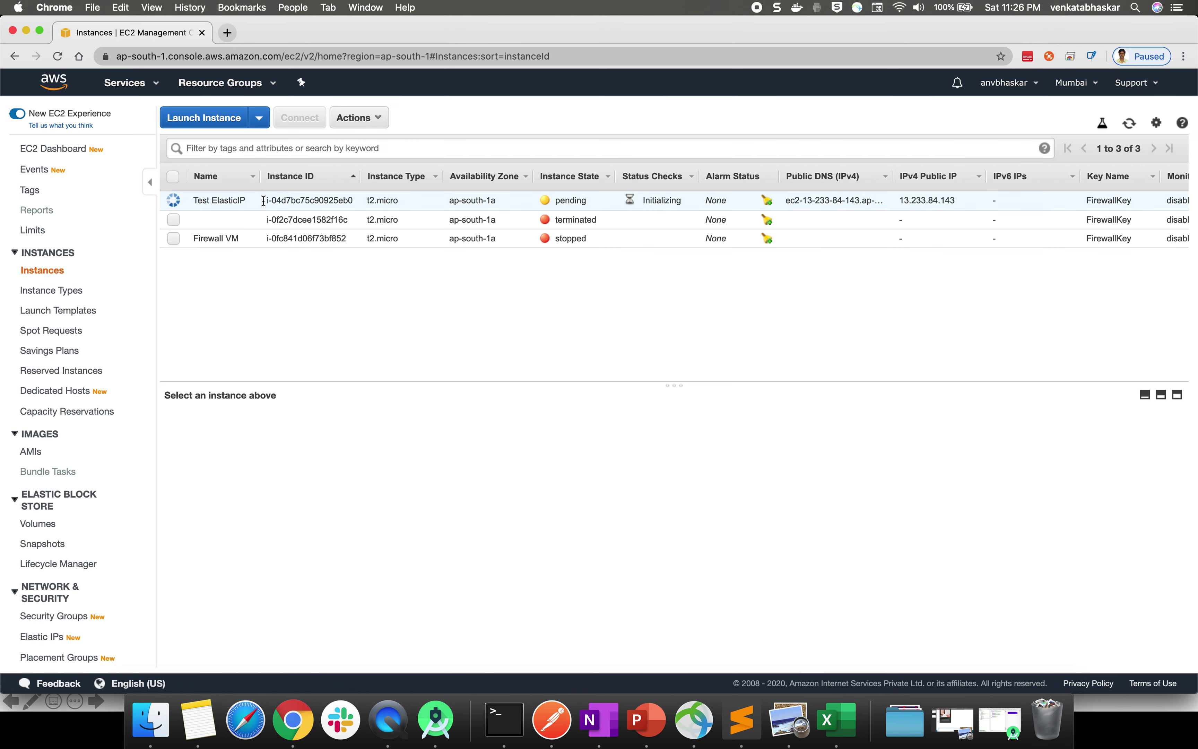
mouse_move(233, 200)
click(512, 200)
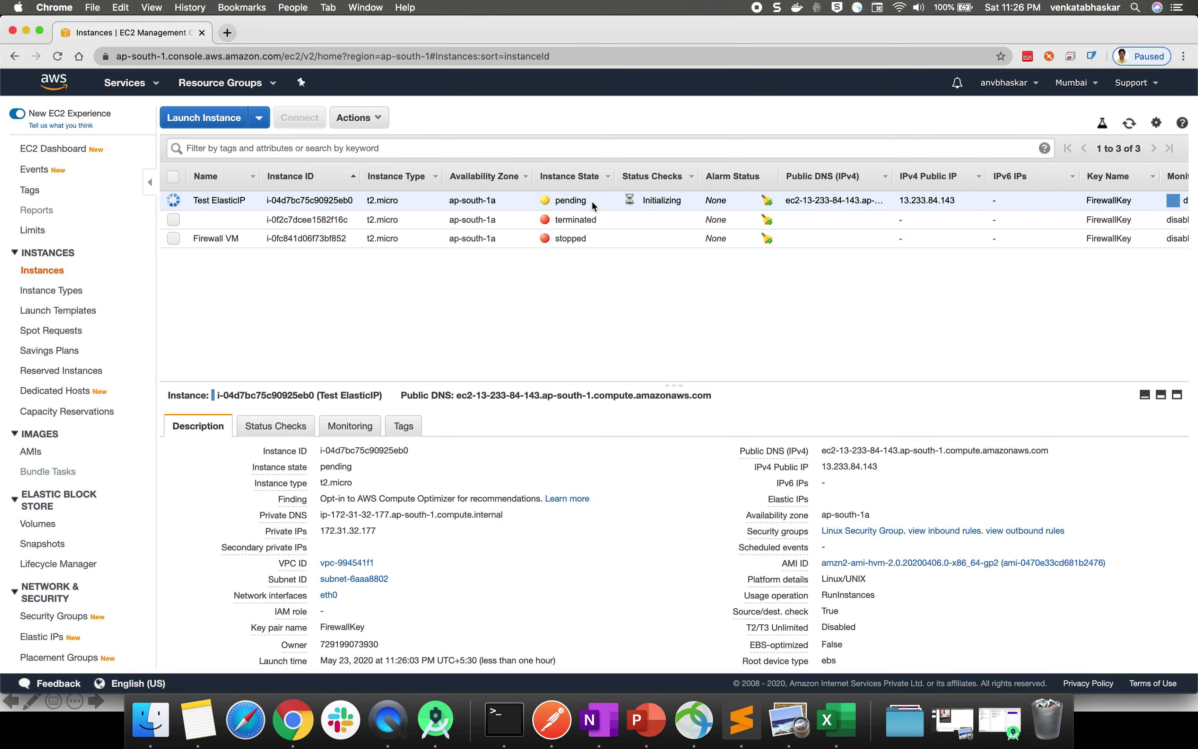
click(381, 200)
double_click(382, 200)
Copy the IPv4 public IP of the Test ElasticIP instance from its description
double_click(802, 468)
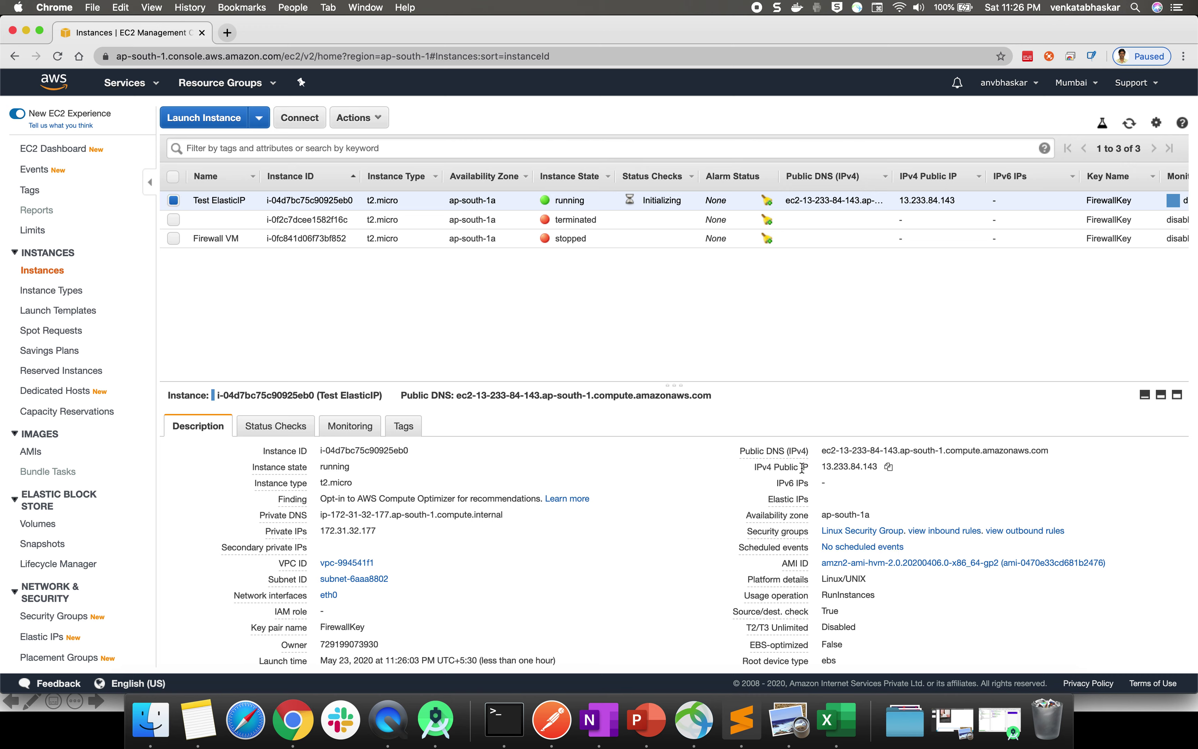
click(889, 467)
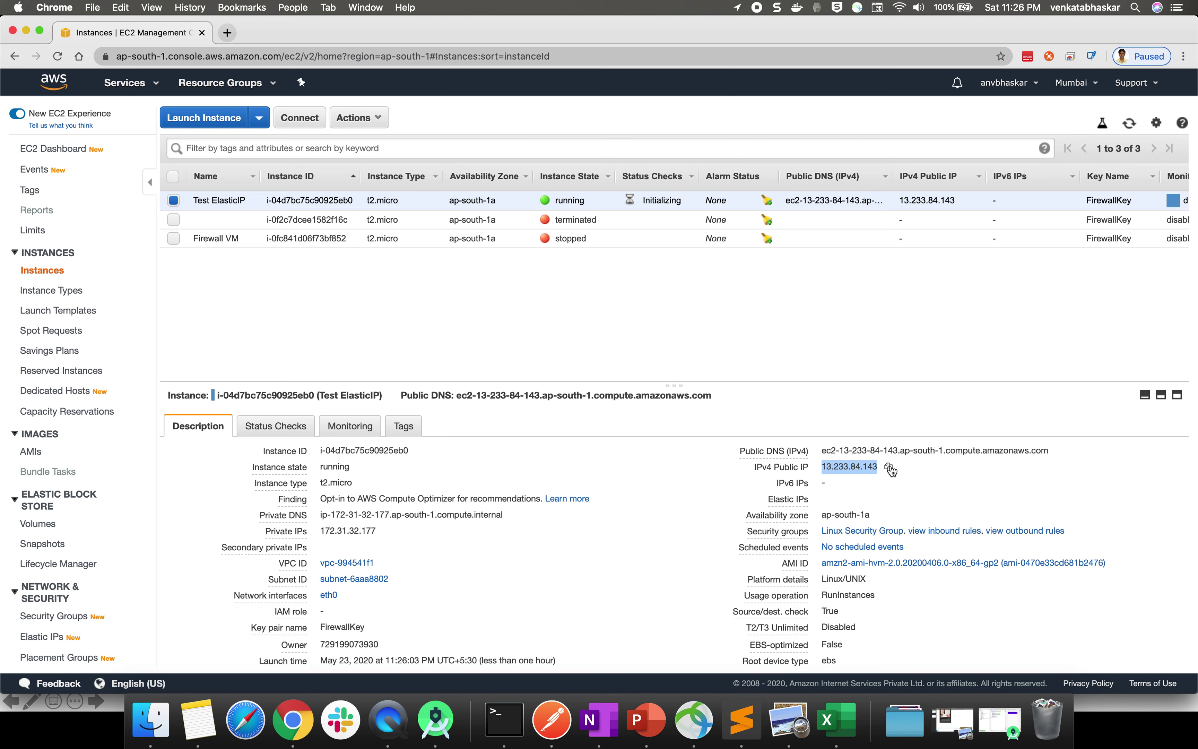
click(493, 200)
mouse_move(840, 471)
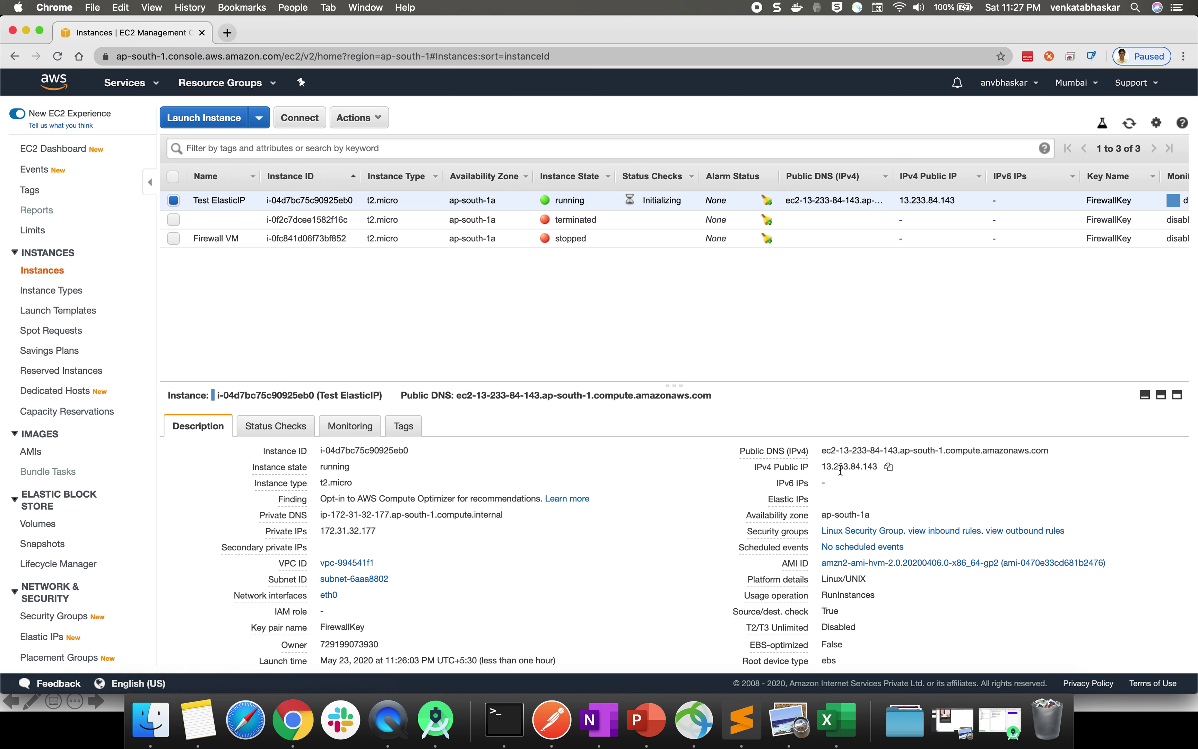
click(826, 469)
drag(909, 450, 900, 449)
click(849, 464)
click(889, 468)
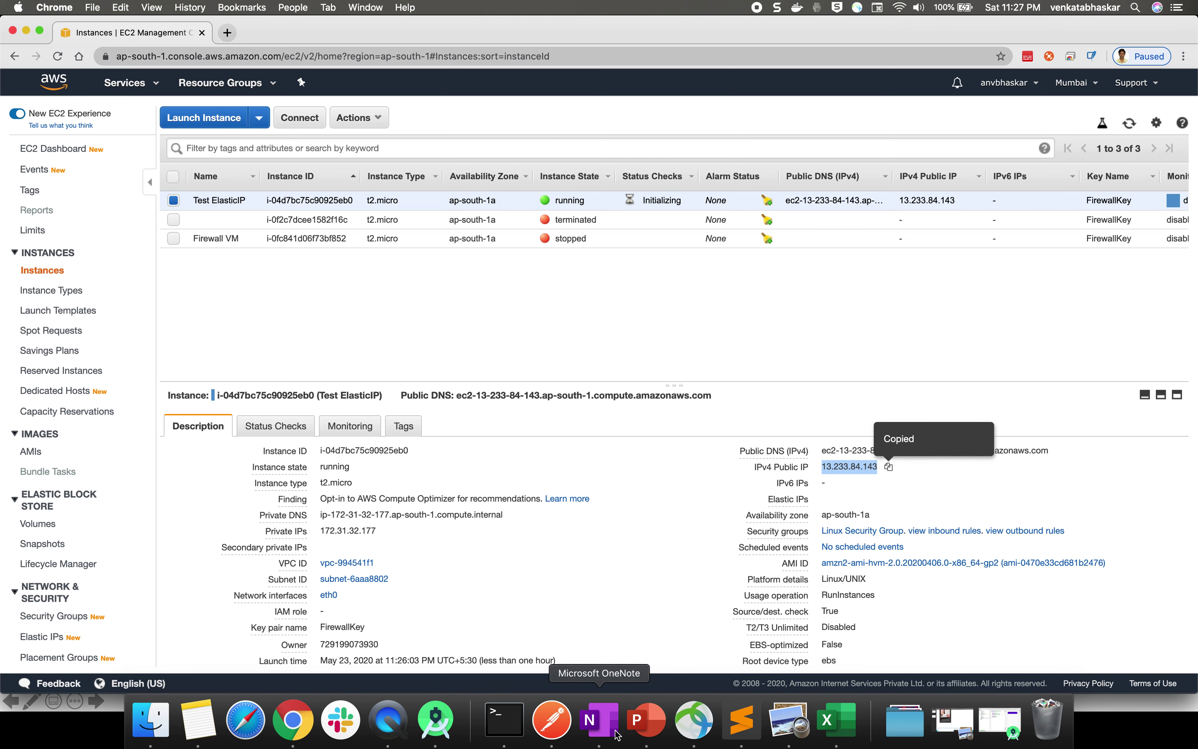
Switch to OneNote and paste the copied IP below the existing notes, labelled "- VM Public IP address"
click(599, 719)
click(332, 250)
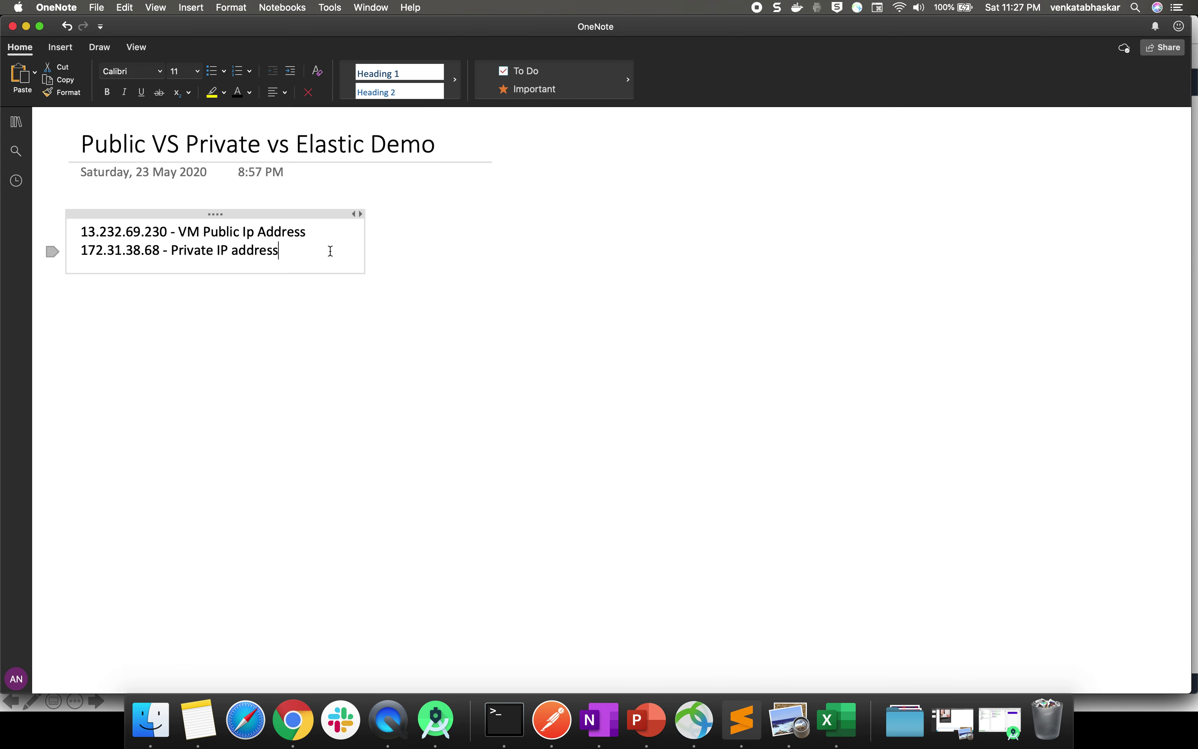
key(Return)
key(Return)
key(Return)
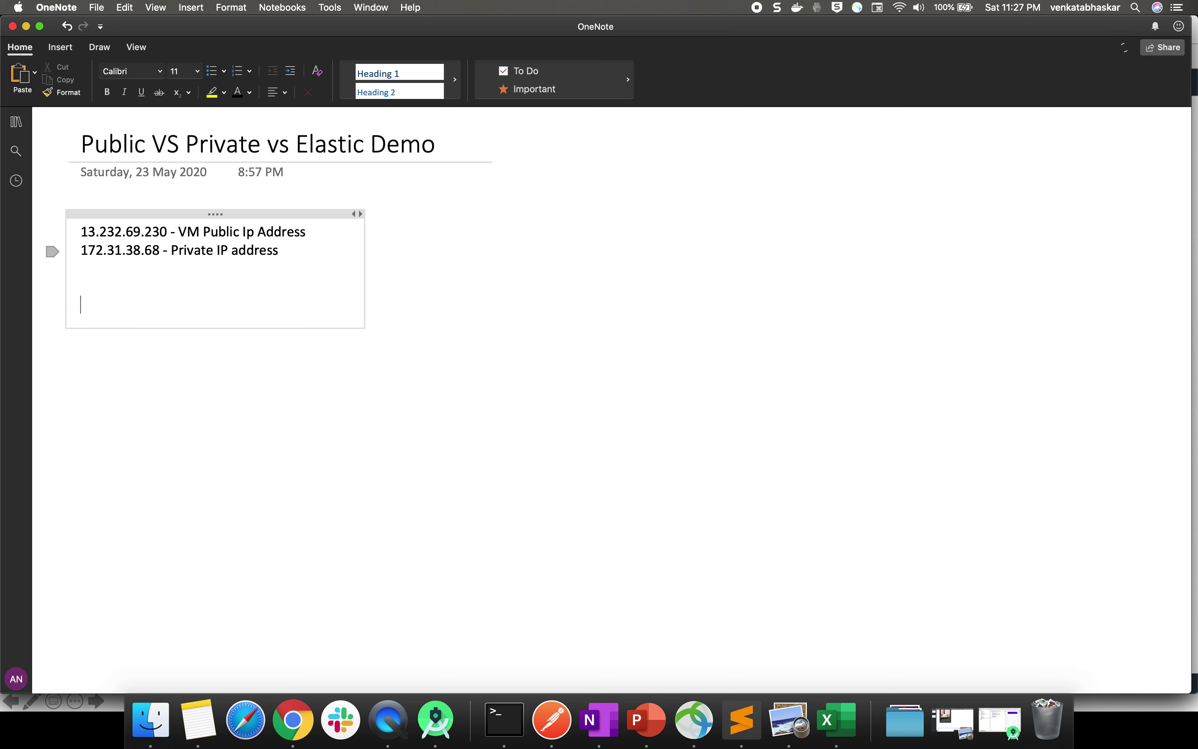
key(super+v)
text(- )
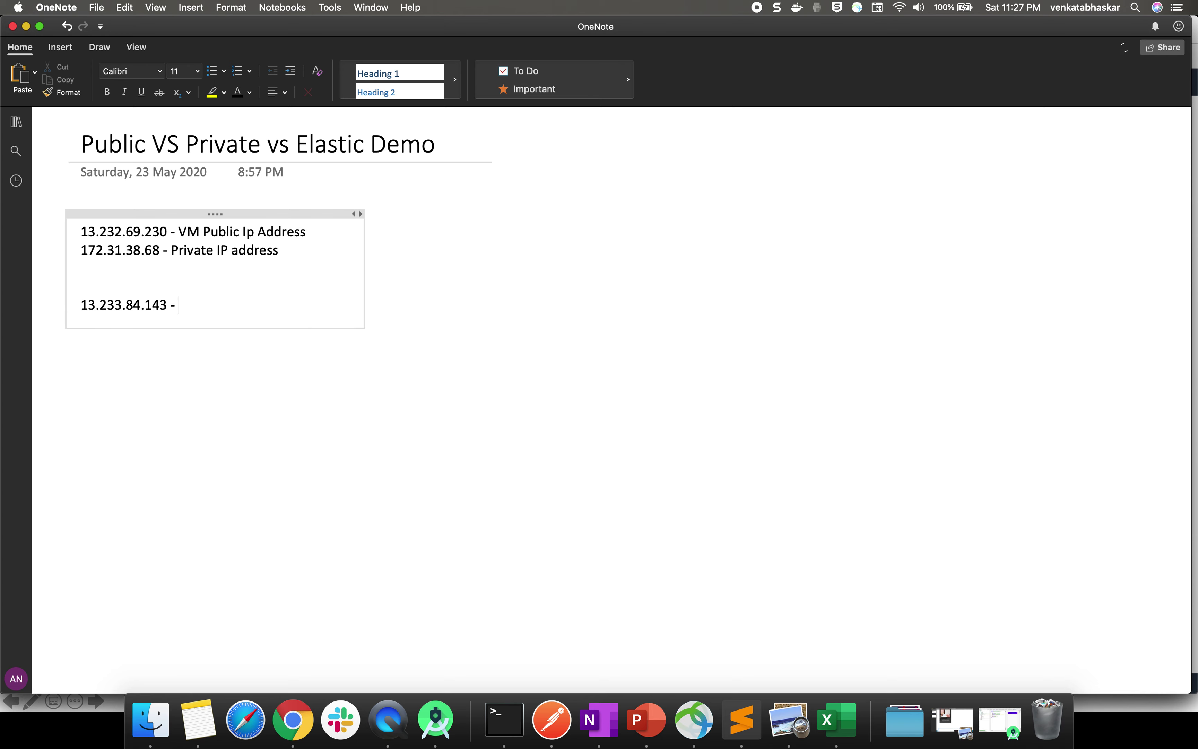
text(VM Public IP address)
key(Return)
Copy the Test ElasticIP instance's public IP again from Chrome, and list the key files in Terminal with ls
click(293, 719)
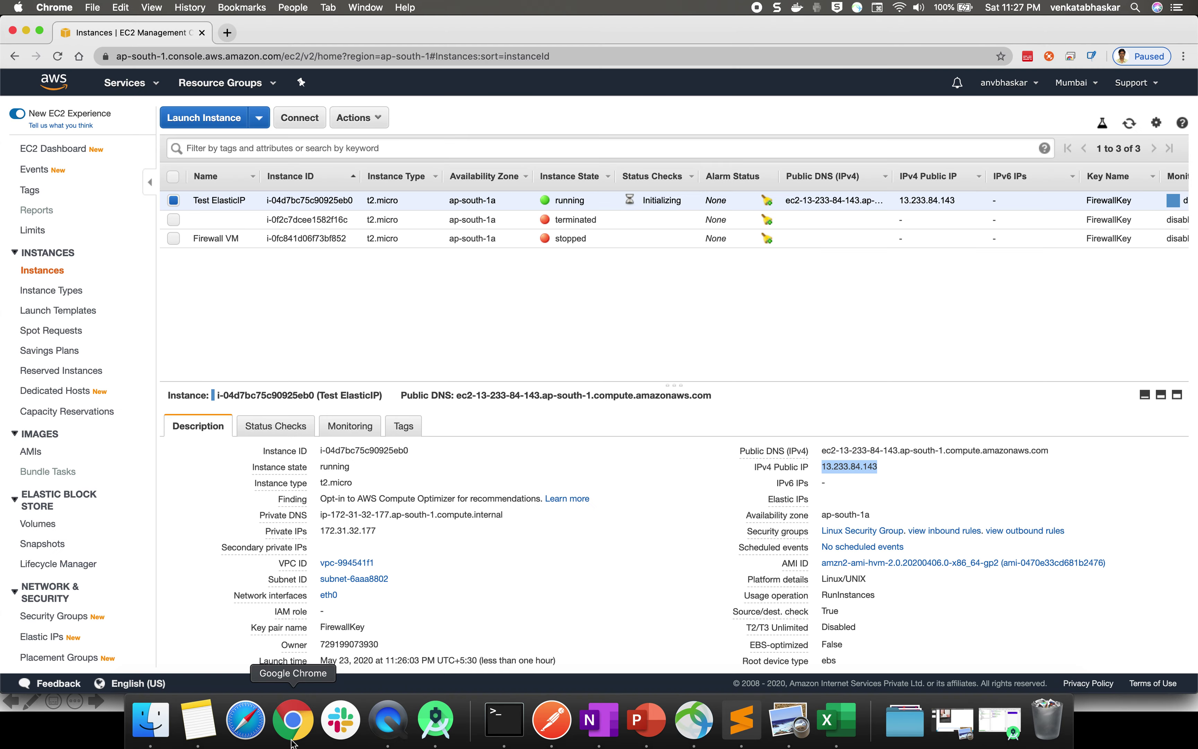
click(888, 467)
click(513, 714)
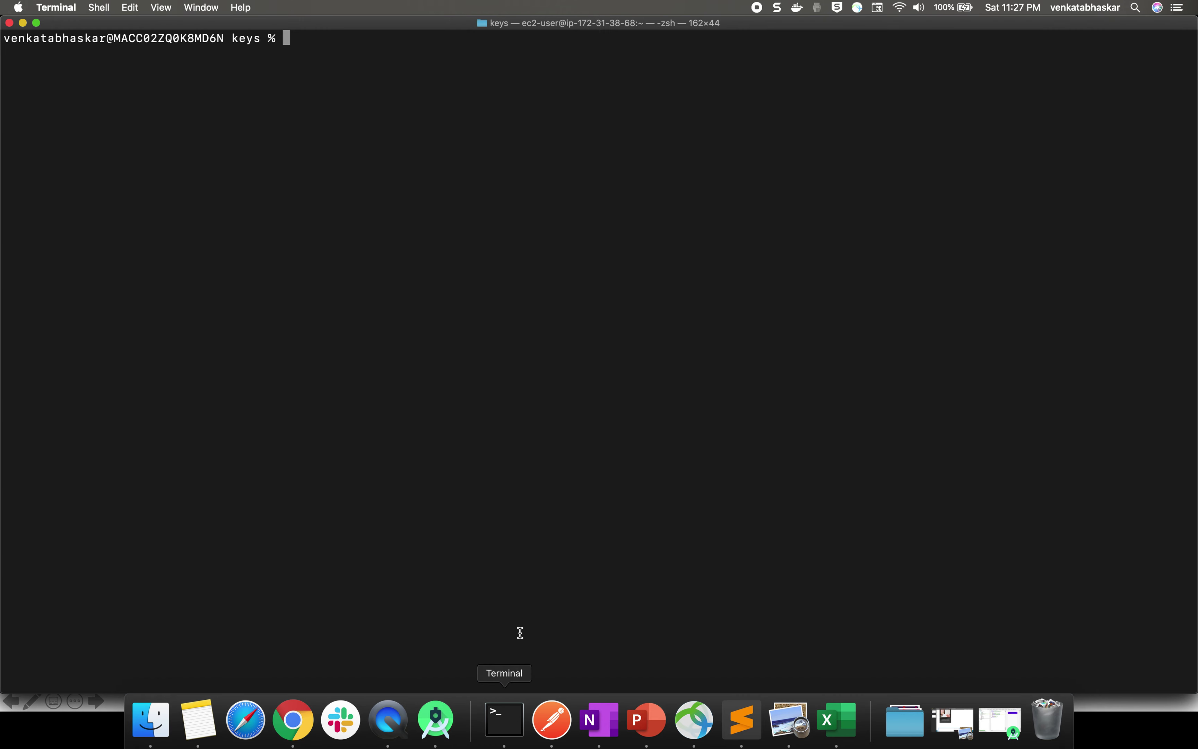
text(ls)
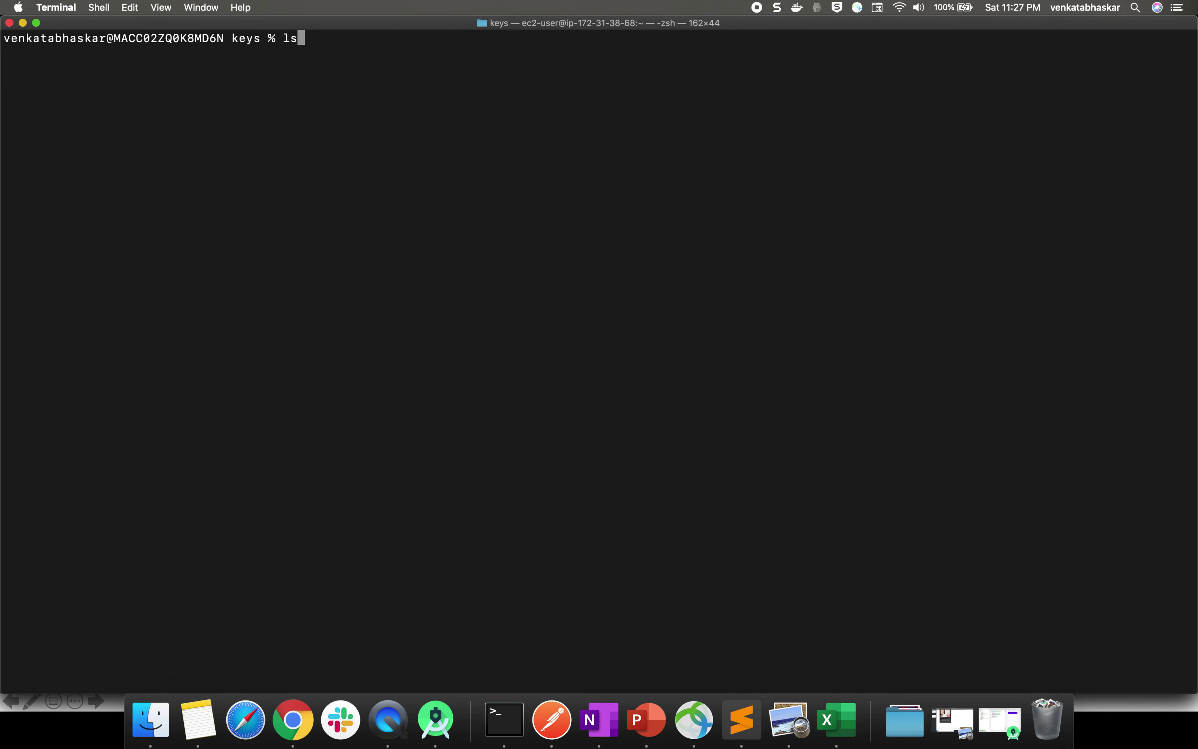
key(Return)
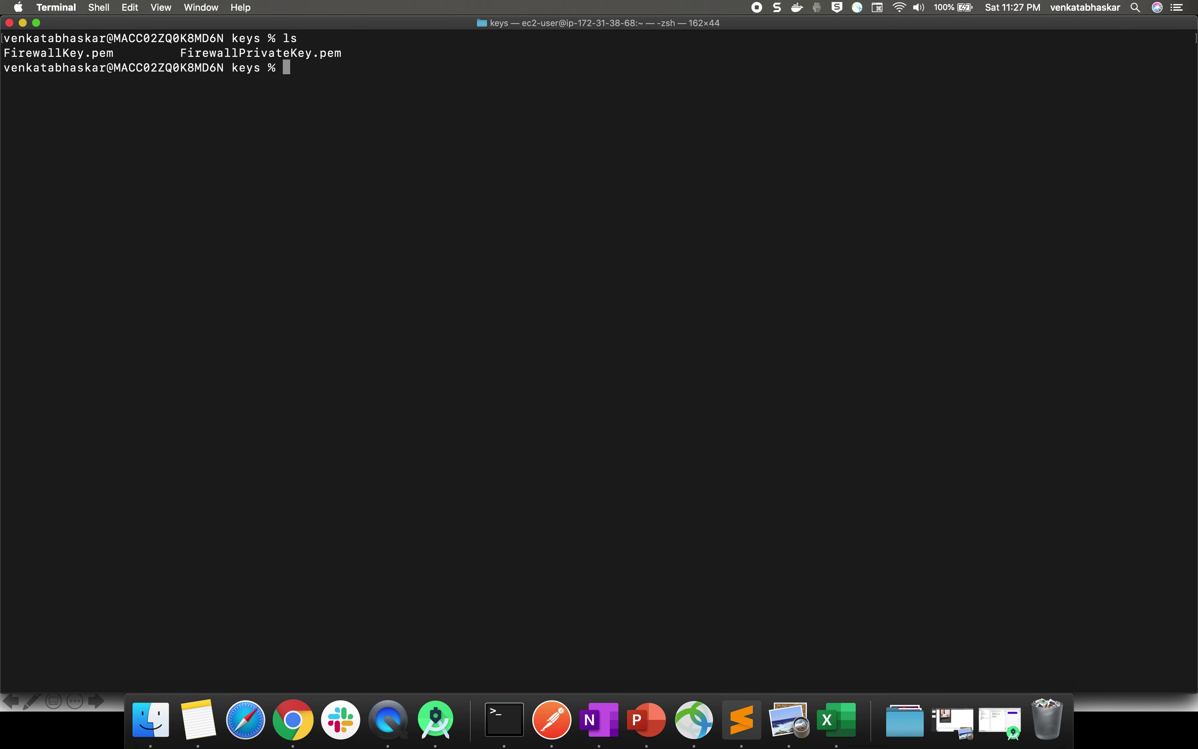
text(ssh)
key(BackSpace)
text(h)
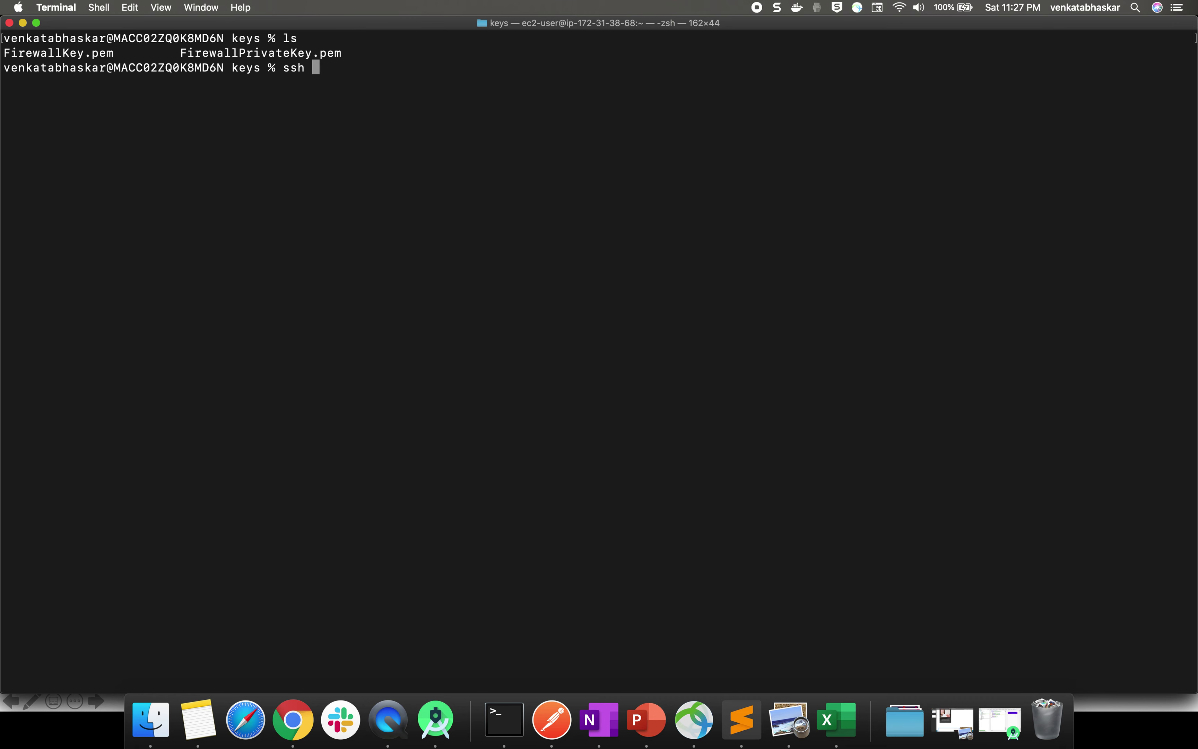
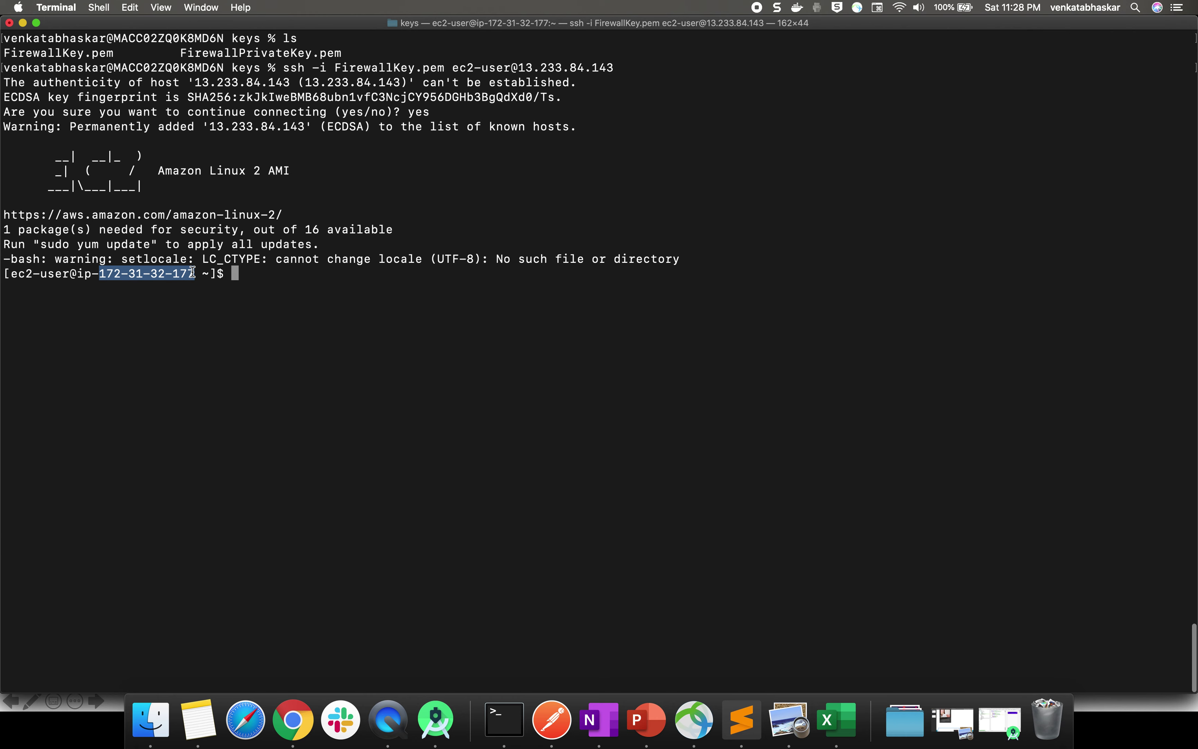
Compare the private IP in the SSH prompt with the public IP used for the connection
click(125, 274)
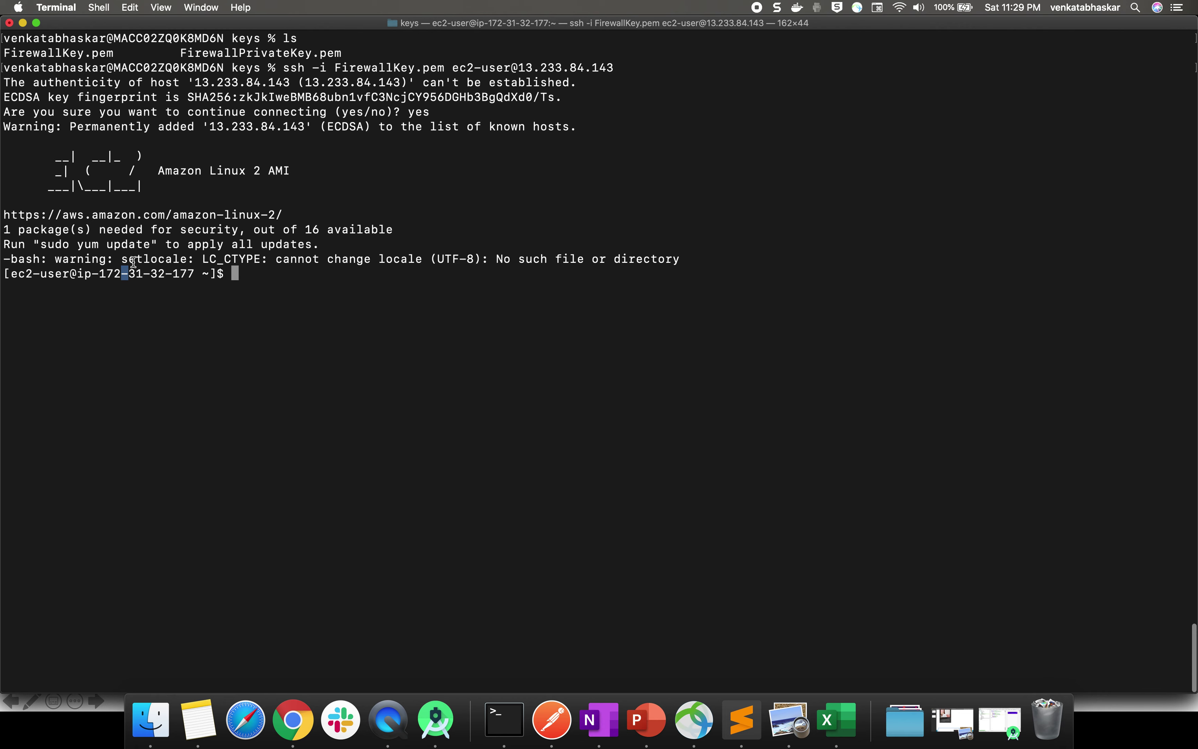
click(305, 75)
drag(305, 74, 306, 78)
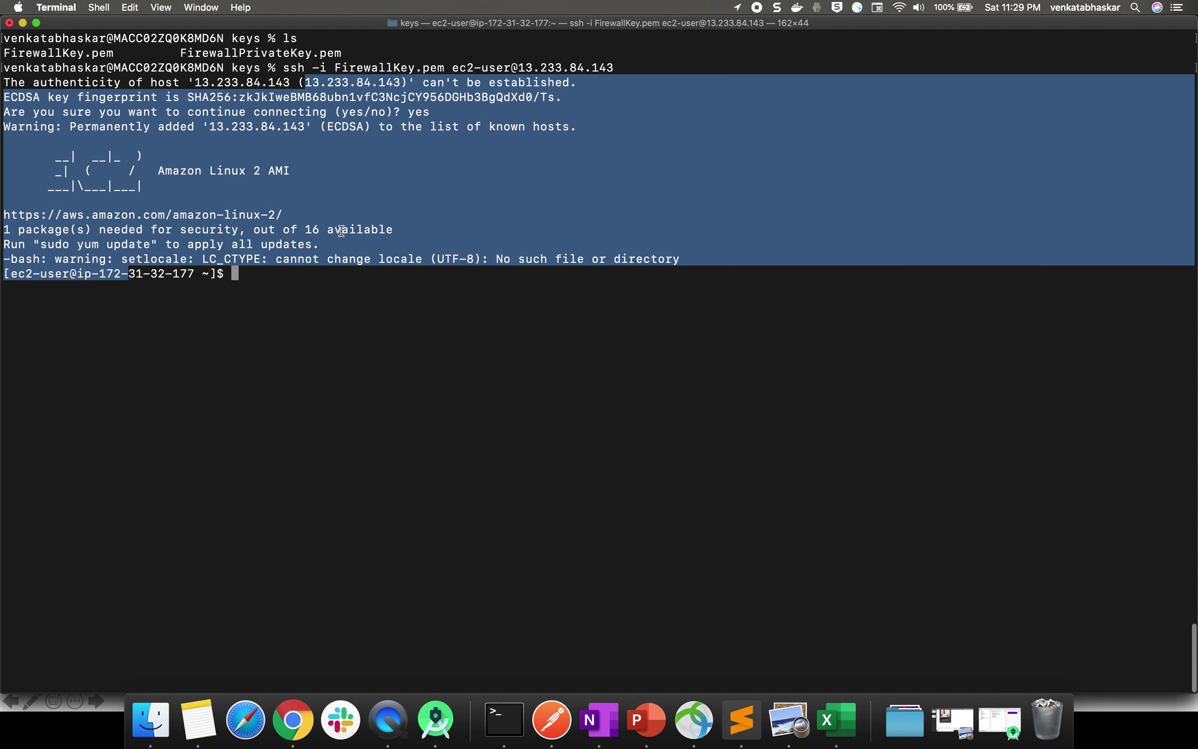
Copy the instance's private IP from Chrome and paste it into the OneNote page, labelled "- Vm Private IP address"
click(293, 719)
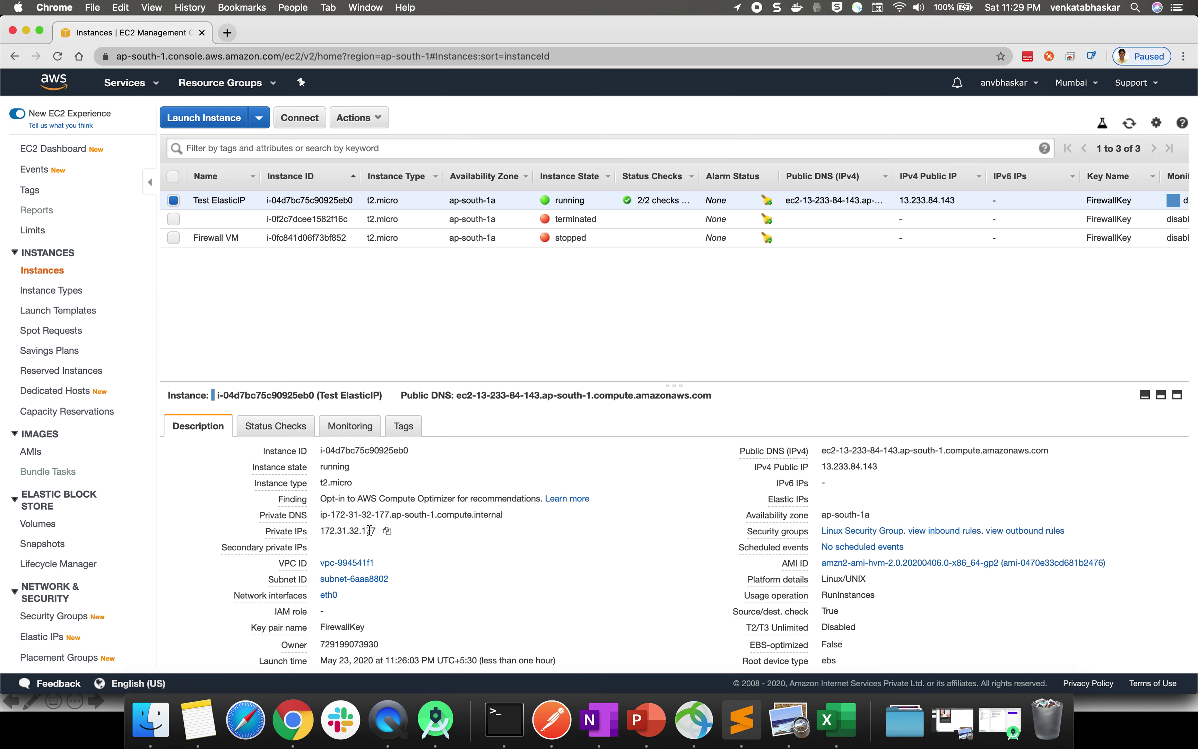
click(388, 530)
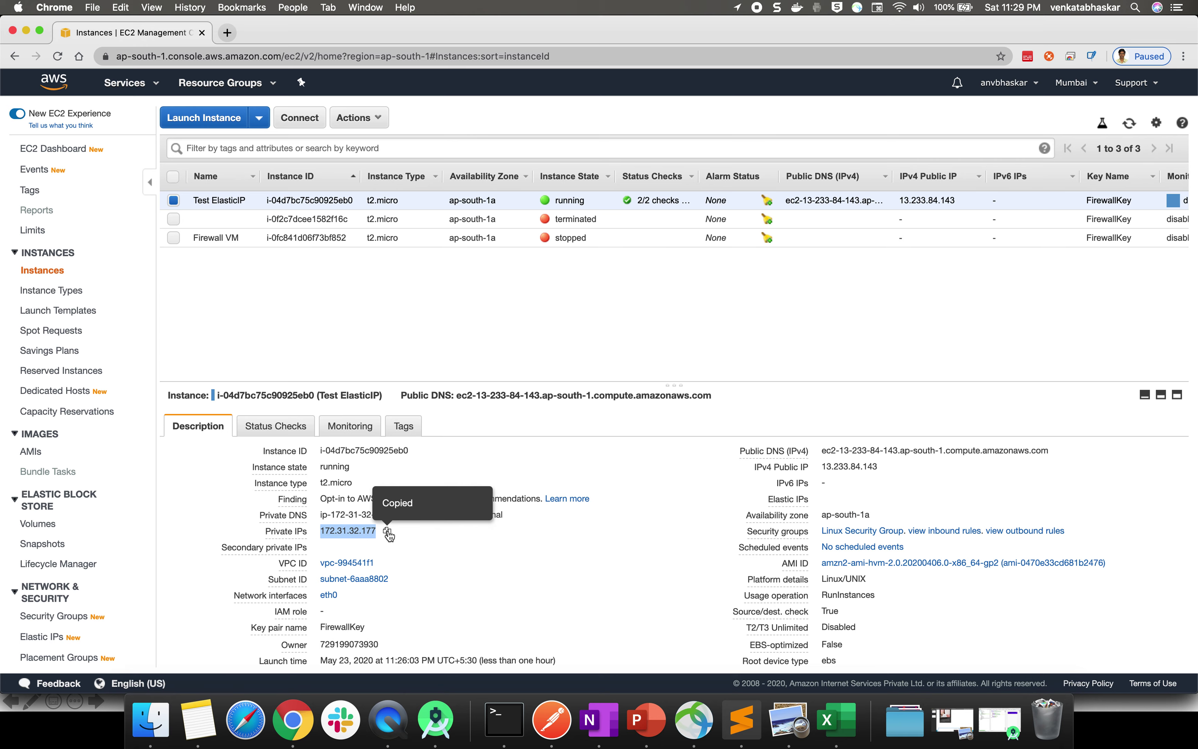
click(598, 721)
key(super+v)
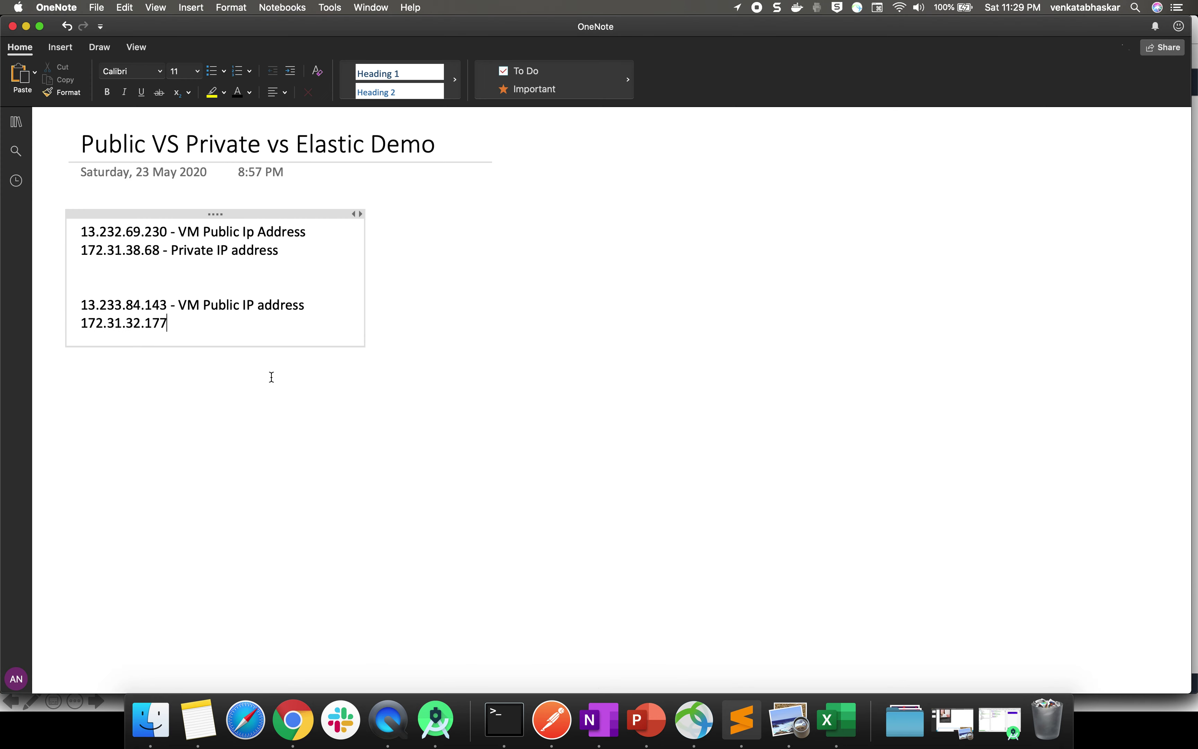
text(- Vm Private IP address)
Add the heading "Elastic IP VM - Name" and a blank line above the new IP entries, plus an empty line below them
key(Up)
key(Up)
key(Return)
text(El)
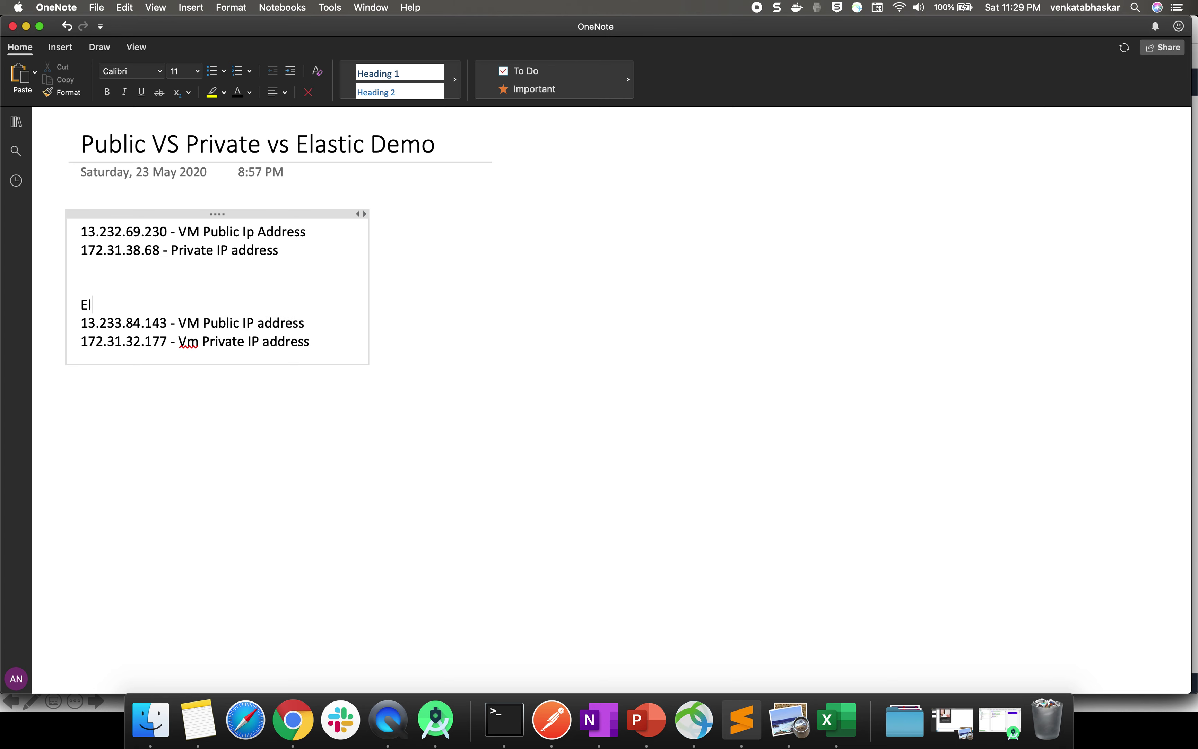
text(astic IP VM -)
key(super+space)
text(Na)
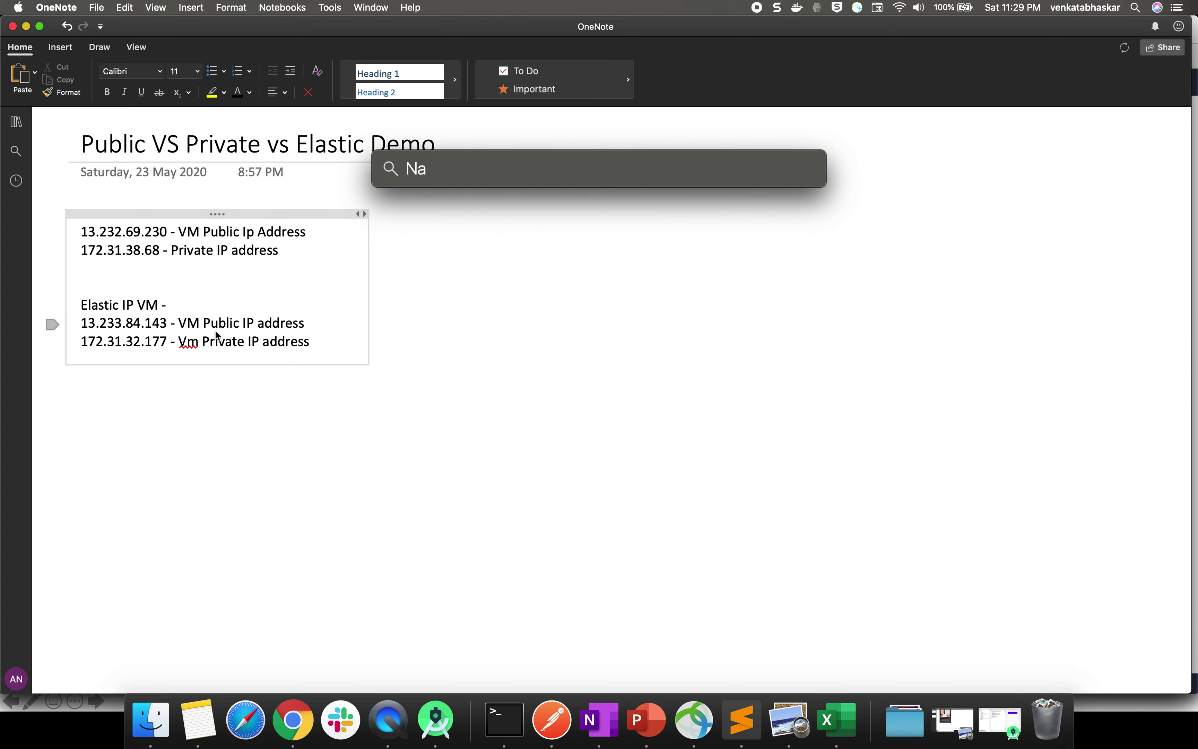
key(Escape)
text(Name)
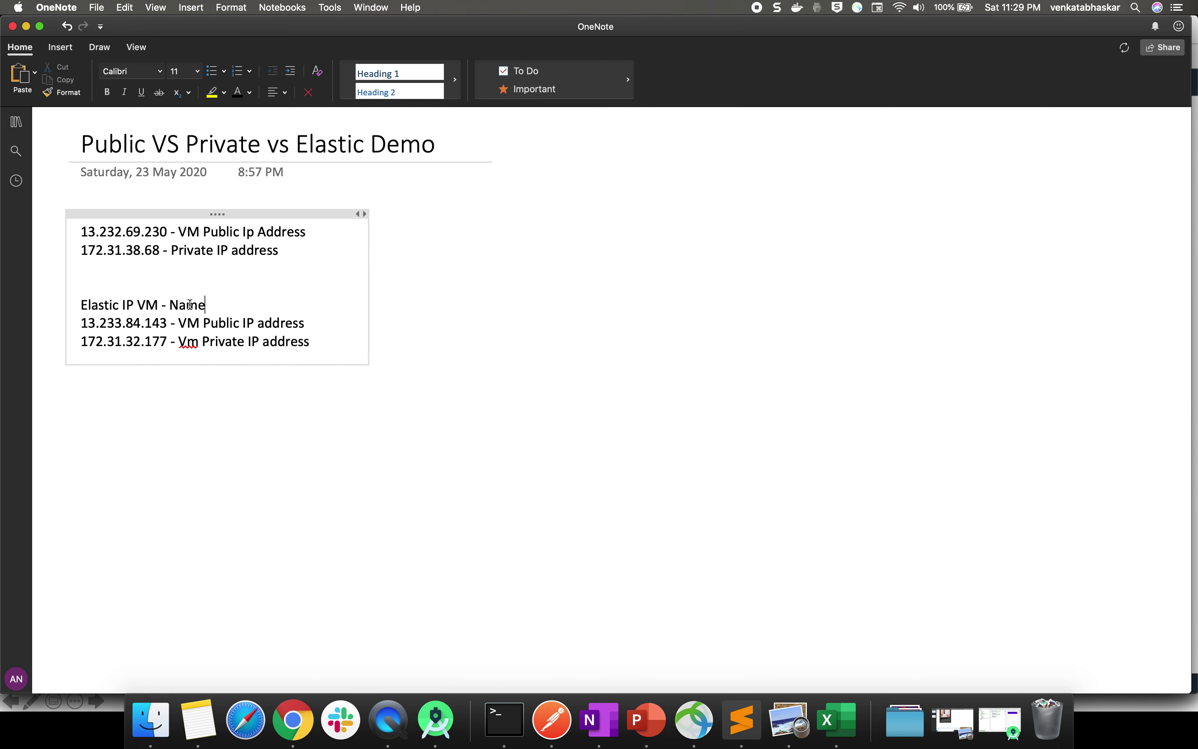
key(Return)
click(327, 357)
key(Return)
double_click(132, 341)
double_click(133, 359)
click(131, 376)
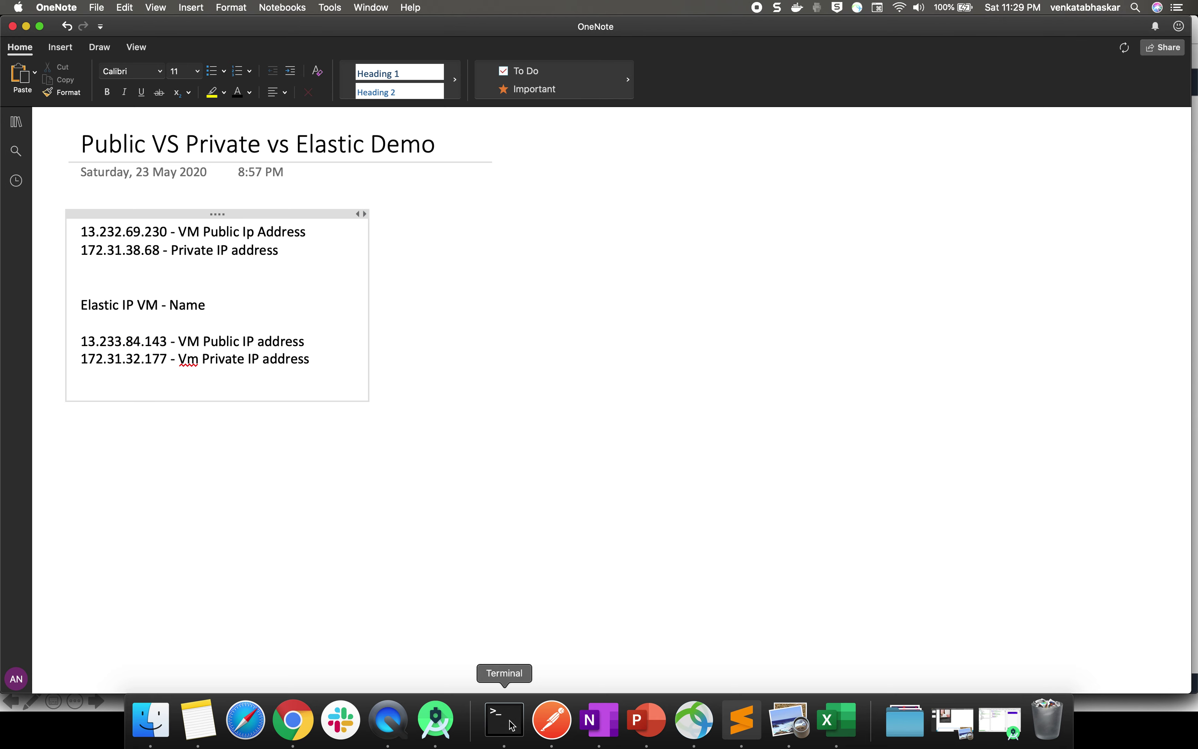
Switch to Terminal and highlight the private IP in the SSH prompt to examine it
click(512, 724)
click(319, 327)
click(102, 274)
drag(102, 274, 197, 275)
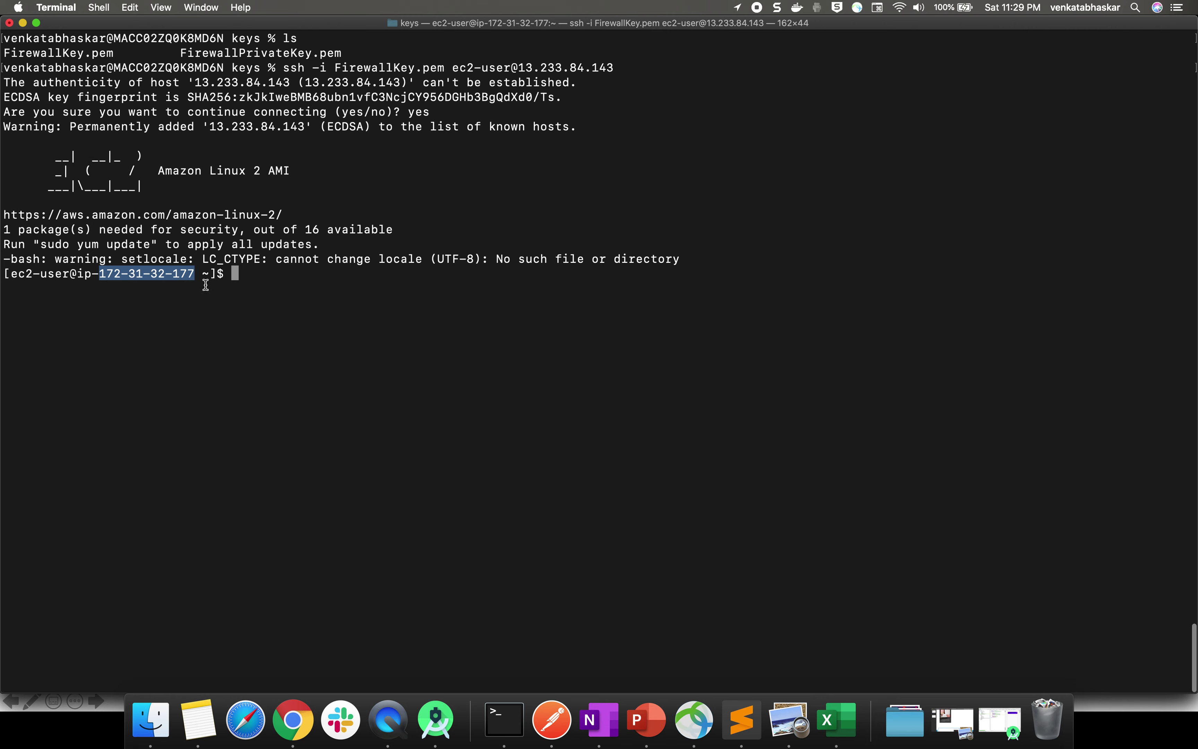
Switch to Chrome and reboot the Test ElasticIP instance, confirming the reboot
click(293, 720)
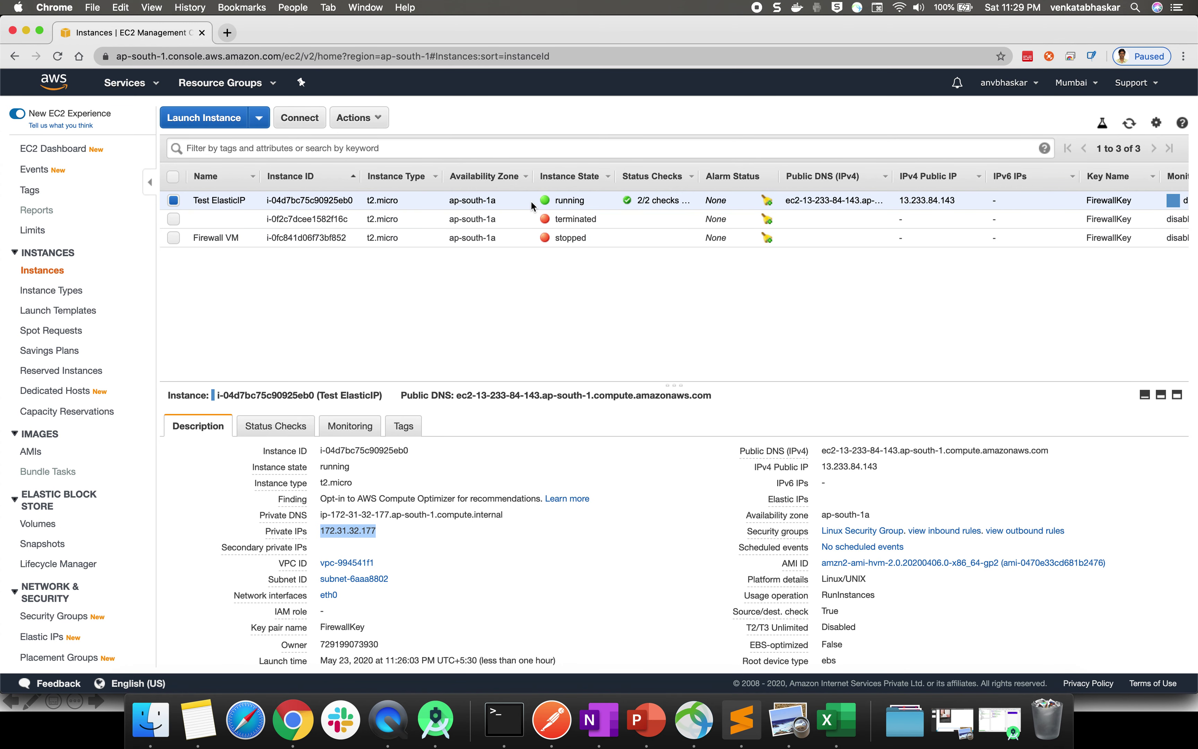
right_click(489, 199)
mouse_move(595, 270)
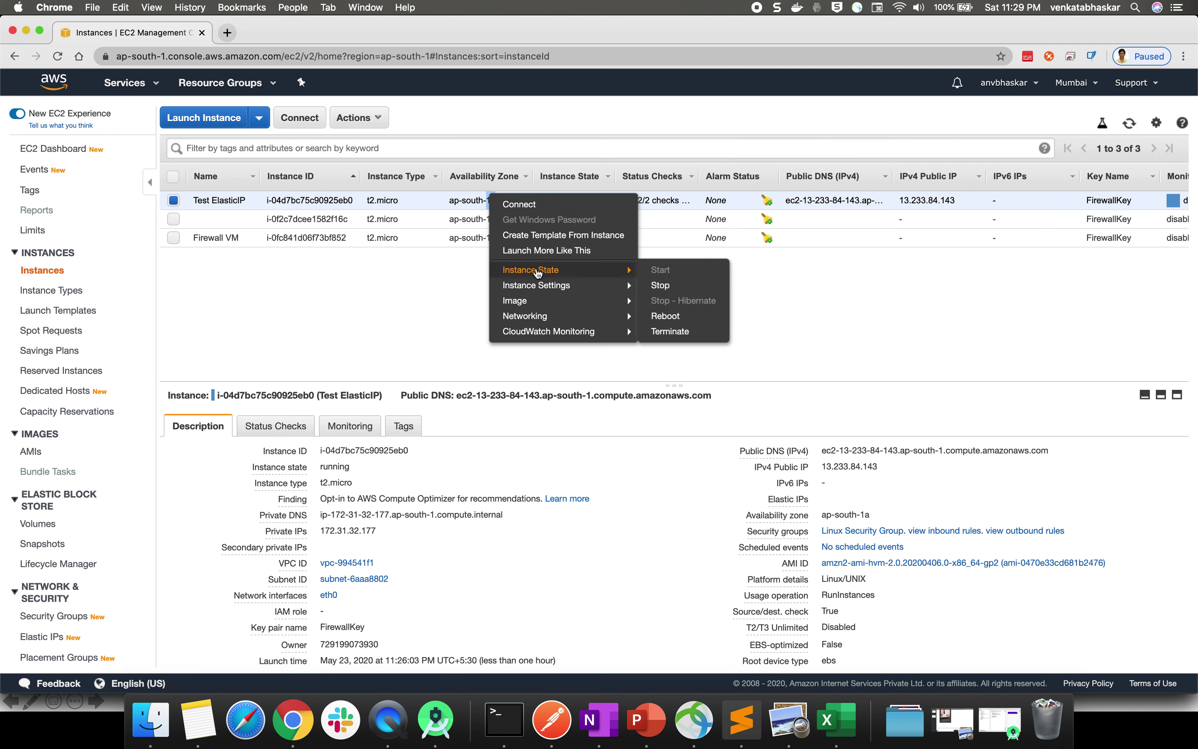
click(664, 317)
click(686, 433)
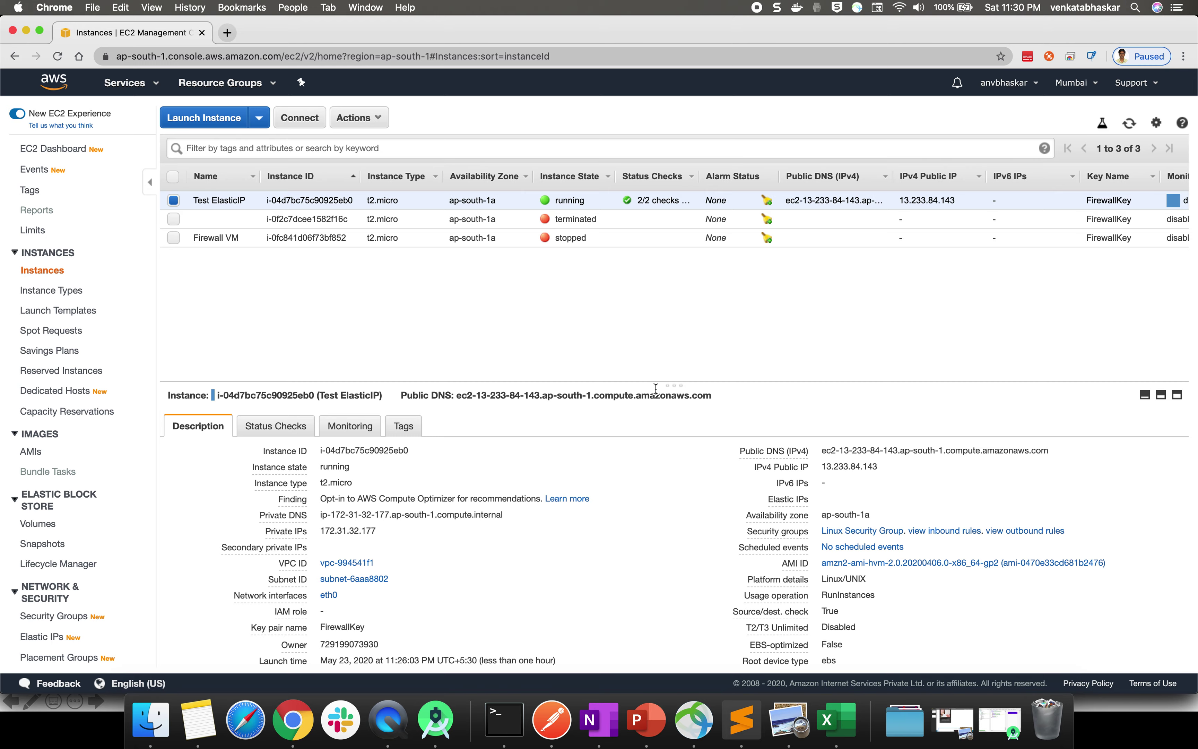
key(F11)
key(F11)
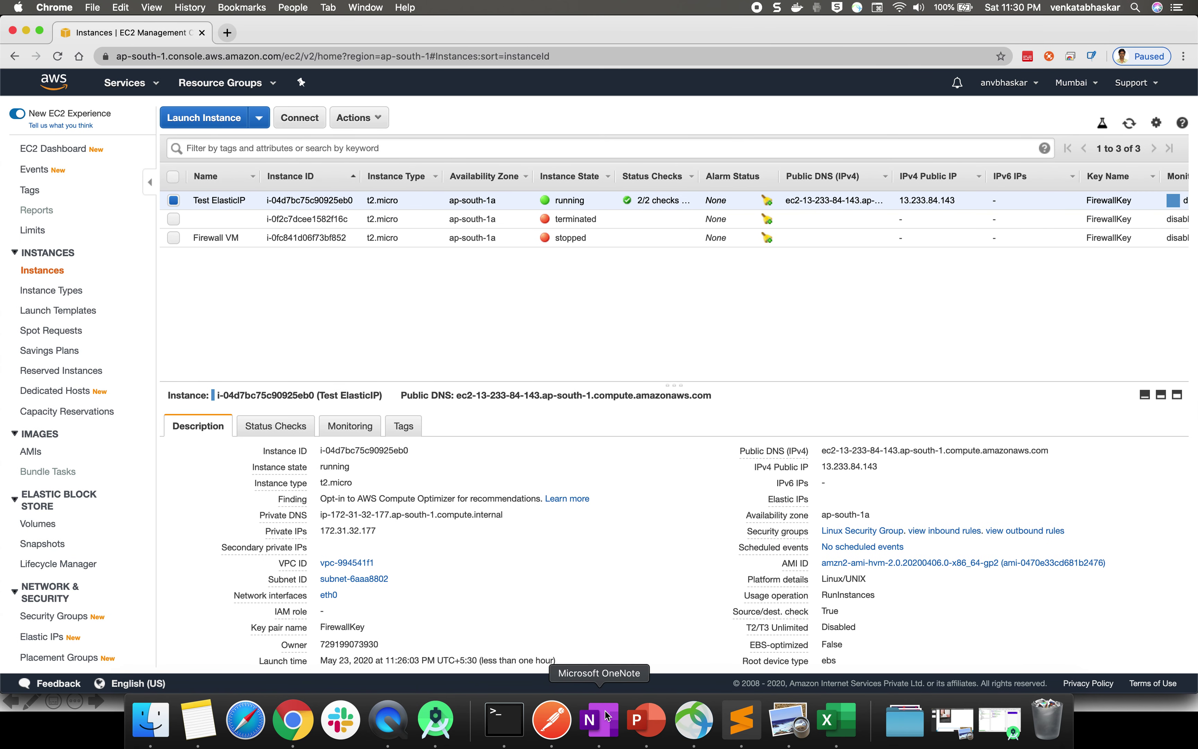
In the OneNote page, add a numbered list below the IP entries with "Reboot. ->", "Stop ->" and "Start ->"
click(607, 715)
key(Return)
key(Return)
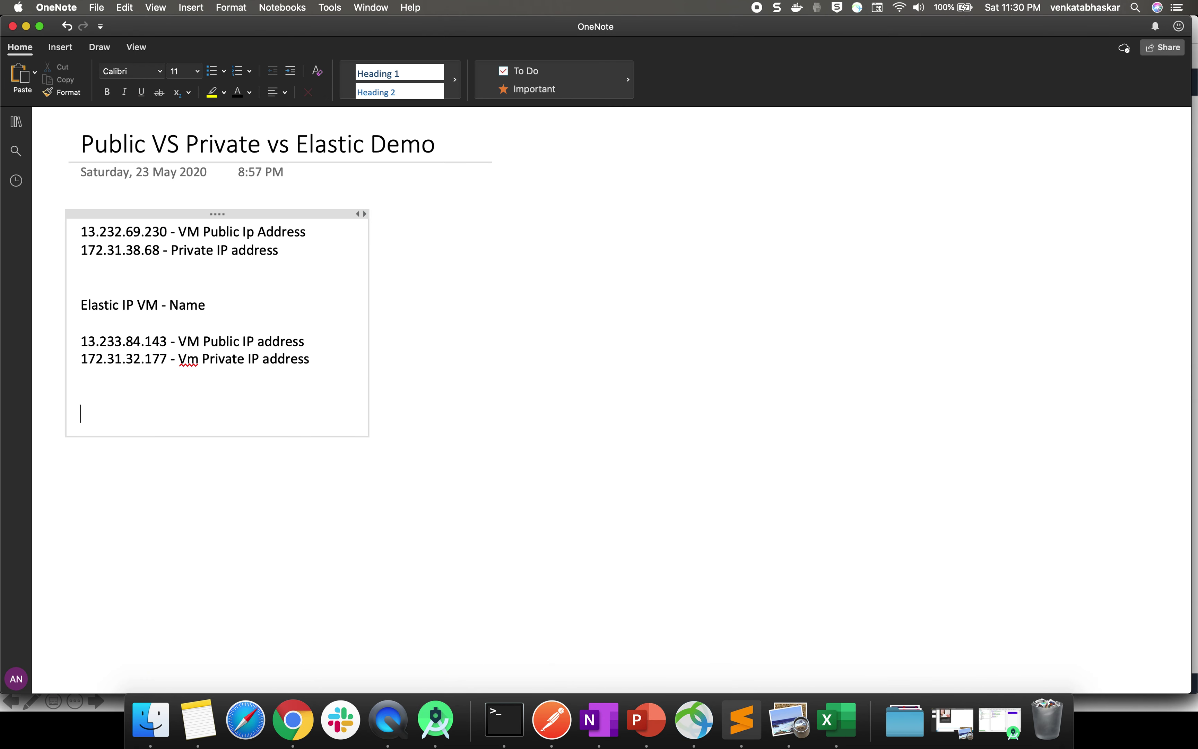
text(1) Reboot. ->)
key(Return)
text(S)
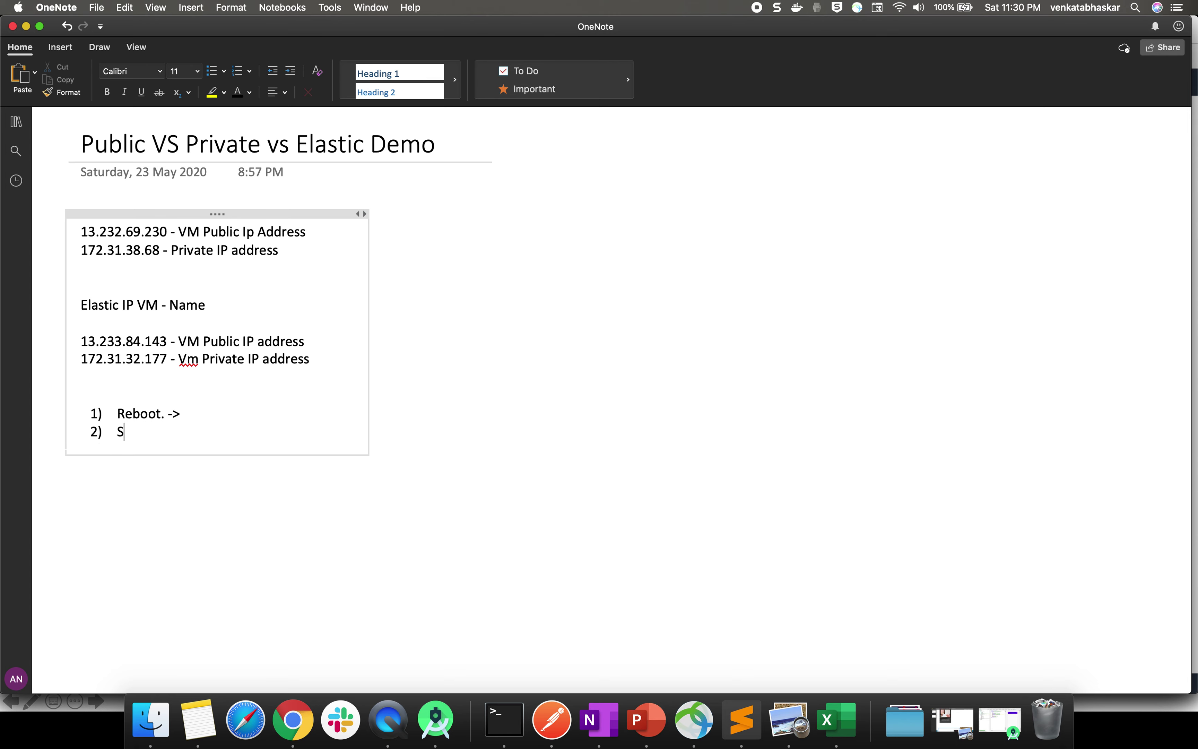
text(top ->)
key(Return)
text(s)
key(BackSpace)
text(Start ->)
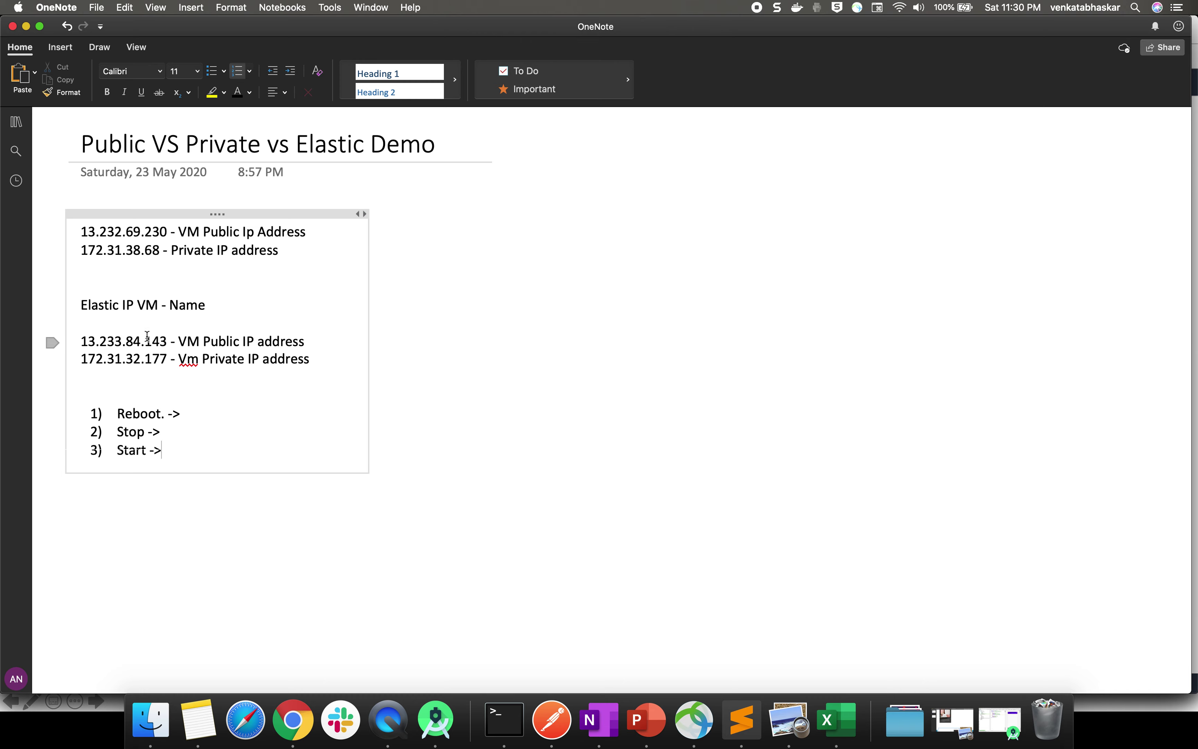
Check the noted public IP, refresh the instances list in Chrome, and copy the rebooted instance's IPv4 public IP
drag(169, 340, 81, 339)
click(293, 721)
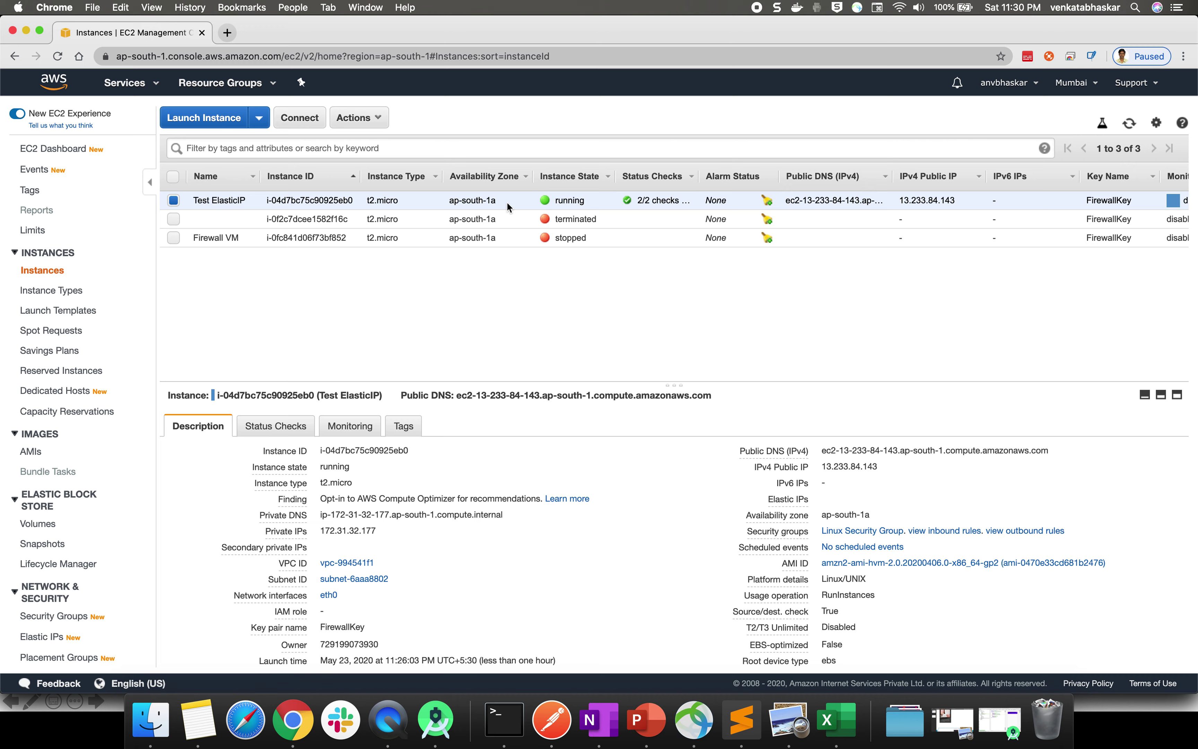
click(1127, 128)
click(888, 467)
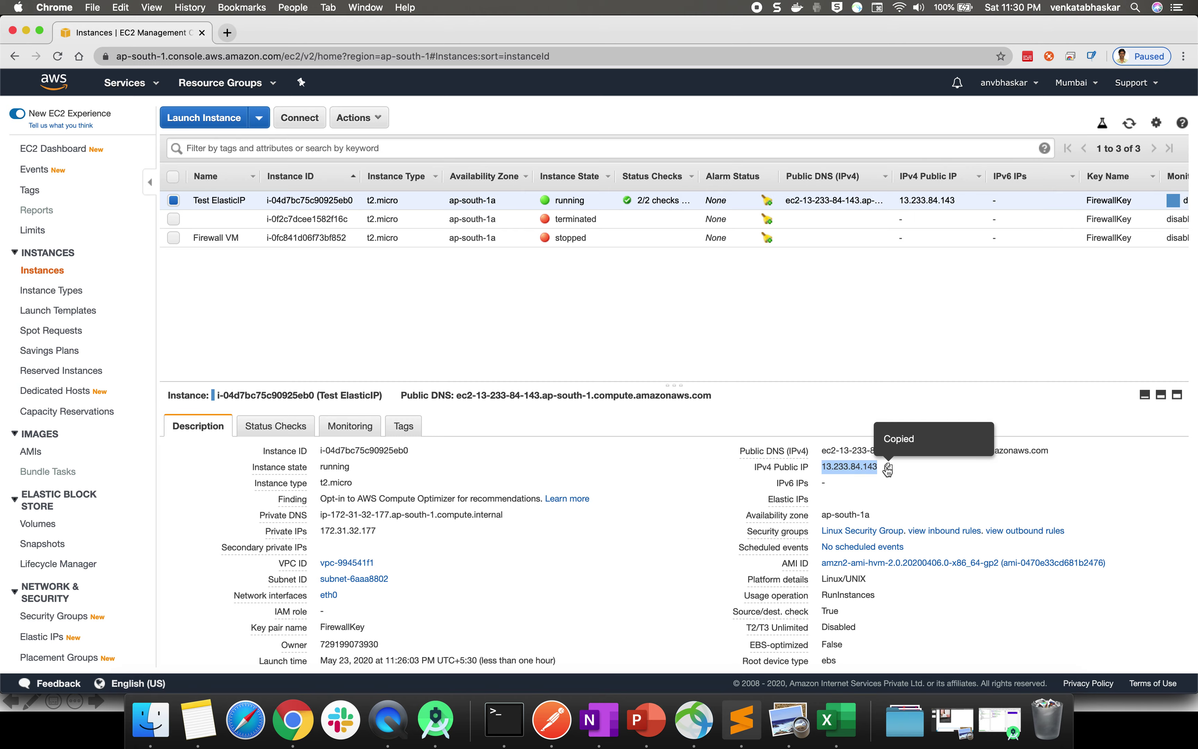
key(ctrl+Right)
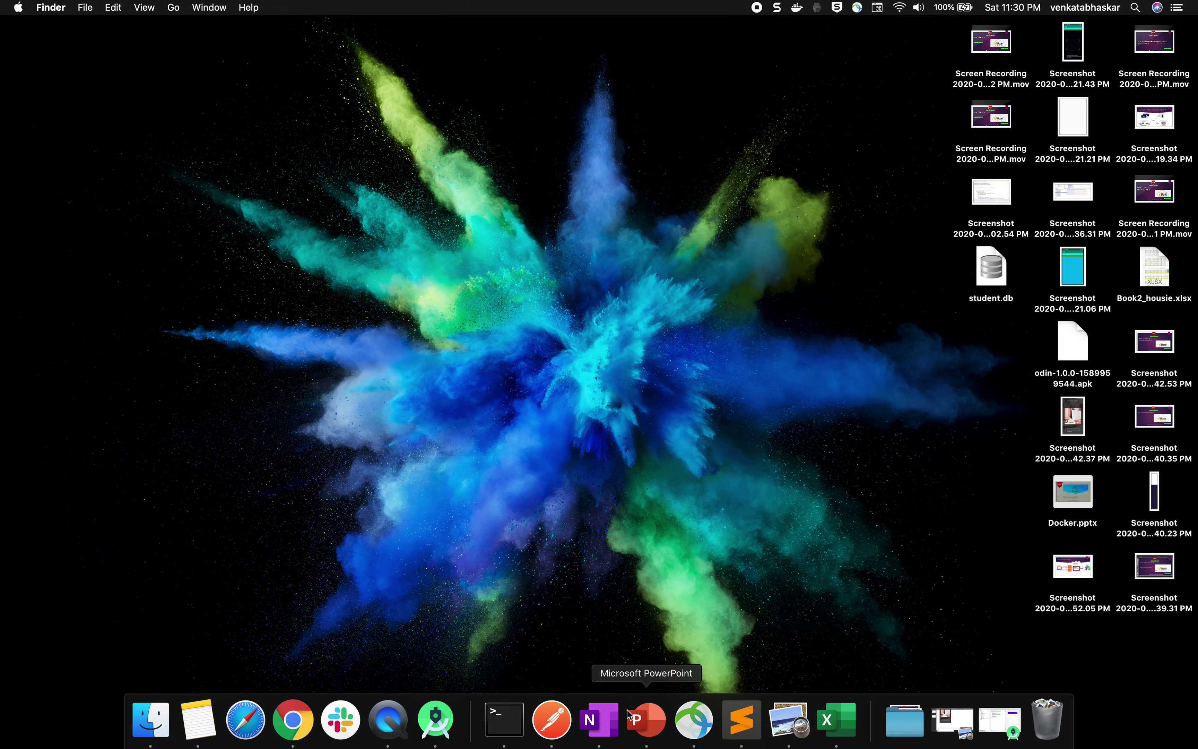
Paste the copied public IP after the Reboot entry in OneNote and add the remark "( ip no change)"
click(599, 718)
click(228, 411)
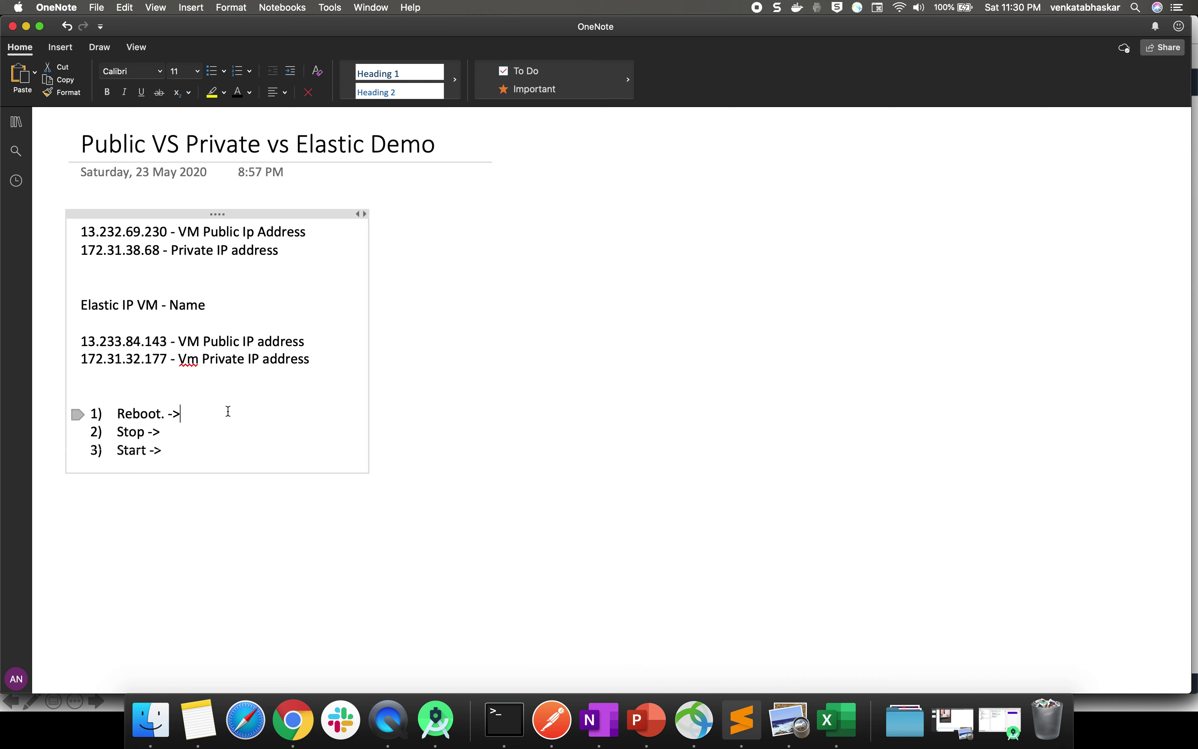
key(super+v)
double_click(113, 343)
click(294, 407)
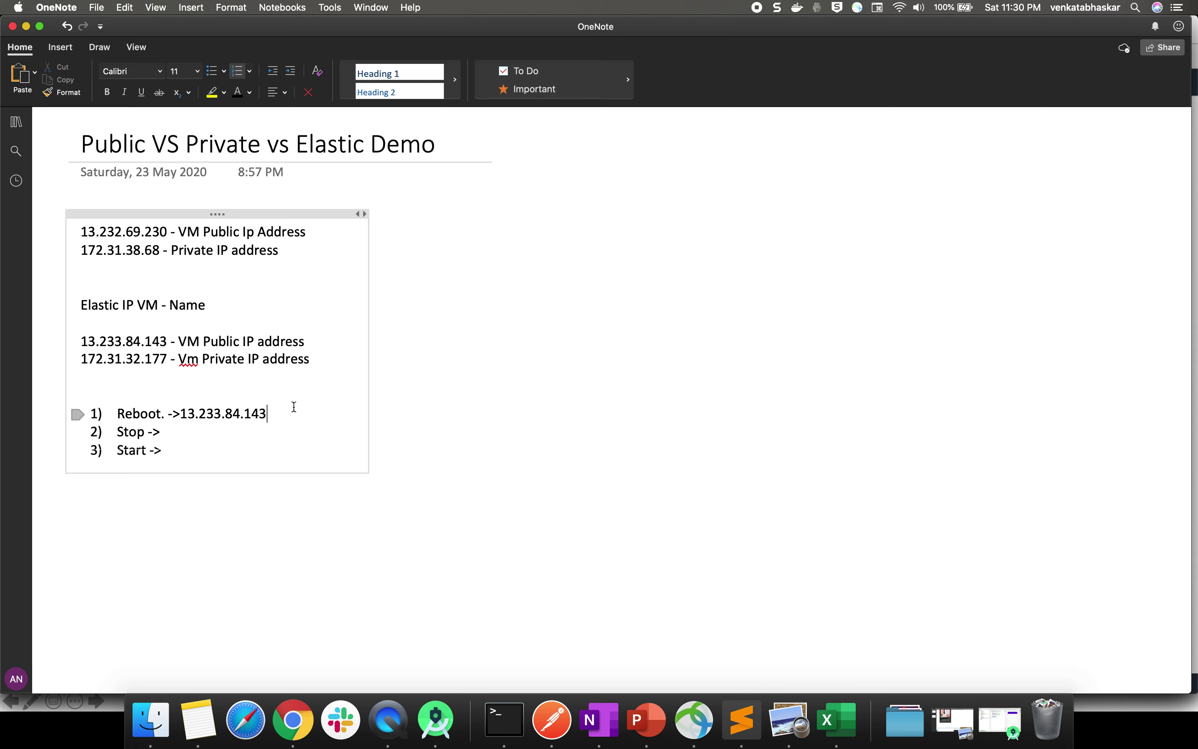
text(( ip no change))
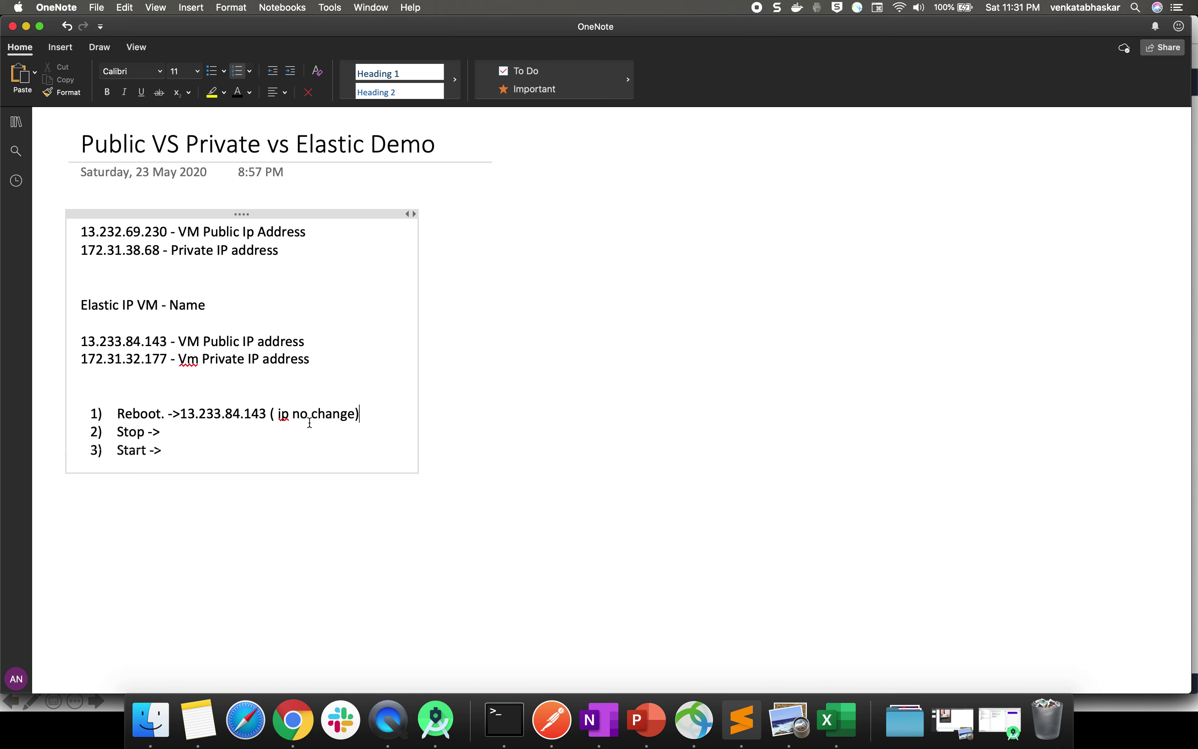
Switch to Chrome and stop the Test ElasticIP instance, confirming the stop
click(293, 739)
right_click(517, 198)
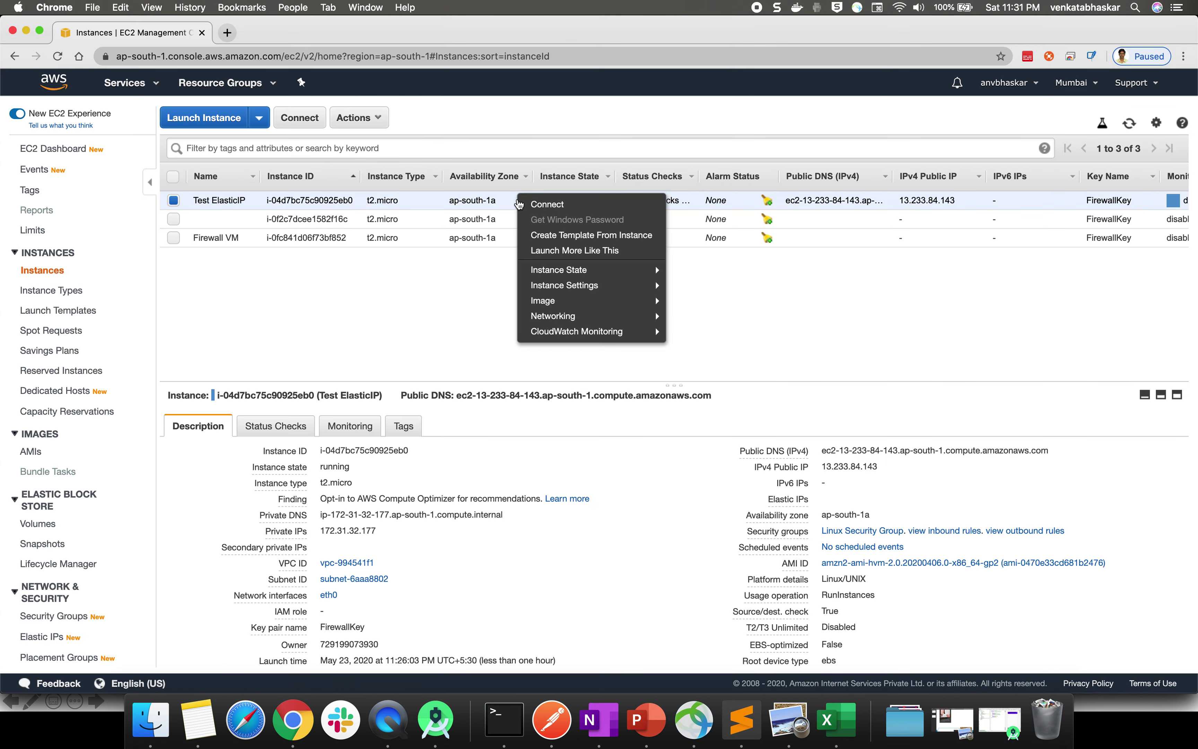
mouse_move(585, 270)
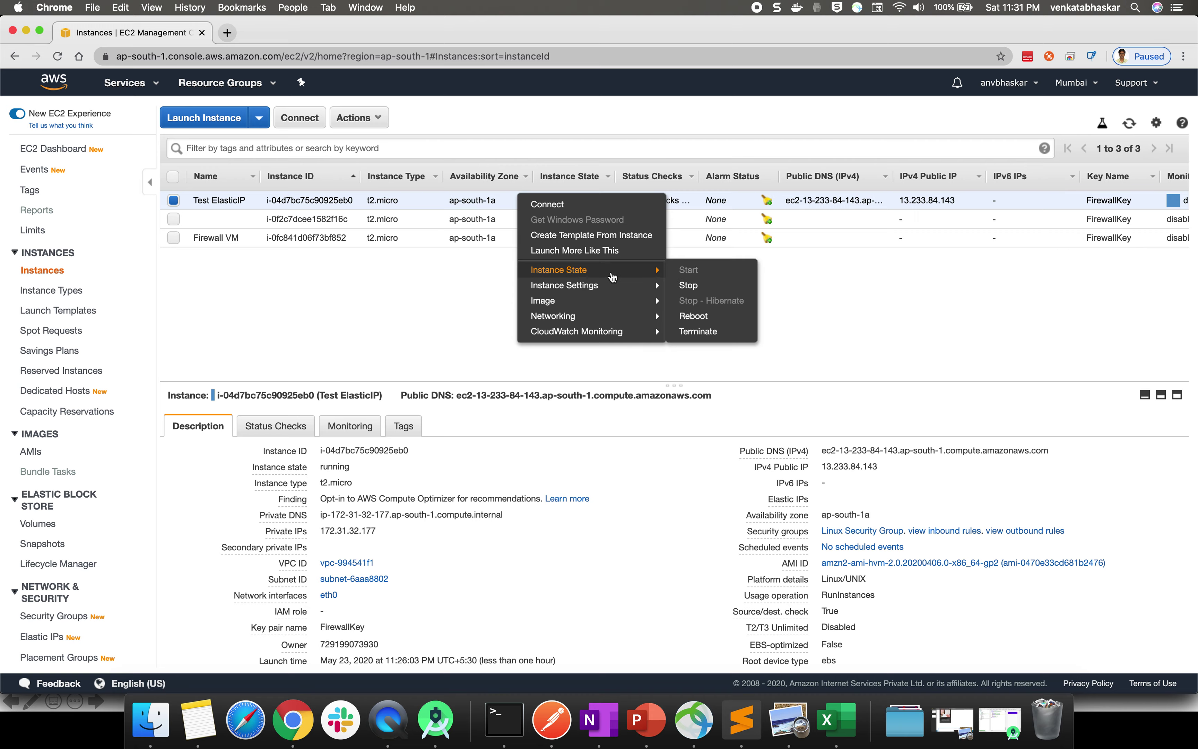
click(681, 286)
click(750, 464)
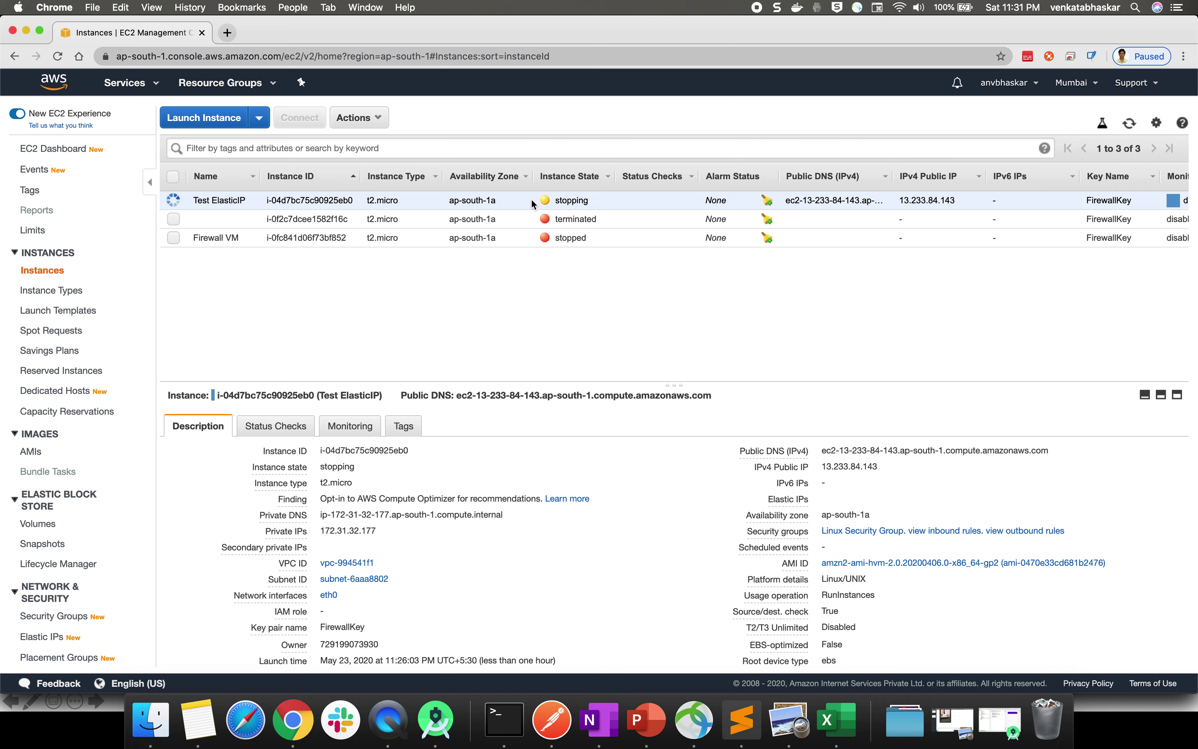
Check the stopping instance's public IP, refresh the instances list, and check its private IP
drag(821, 467, 883, 467)
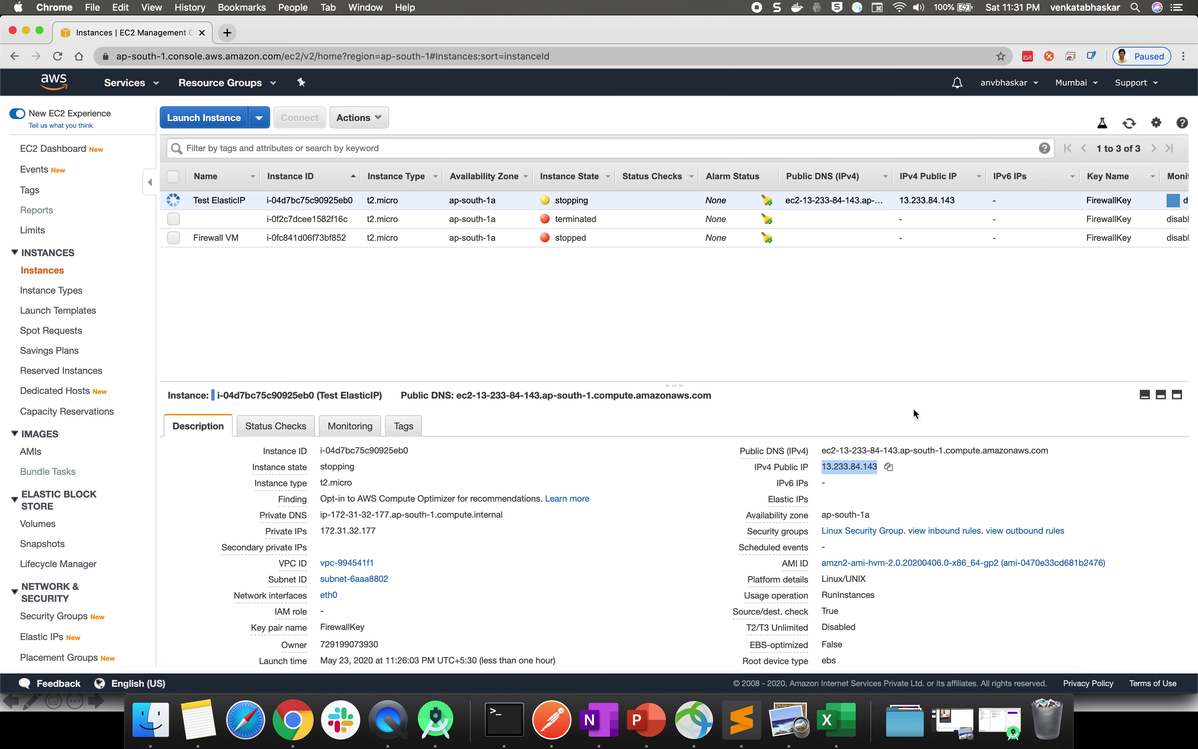
click(1129, 124)
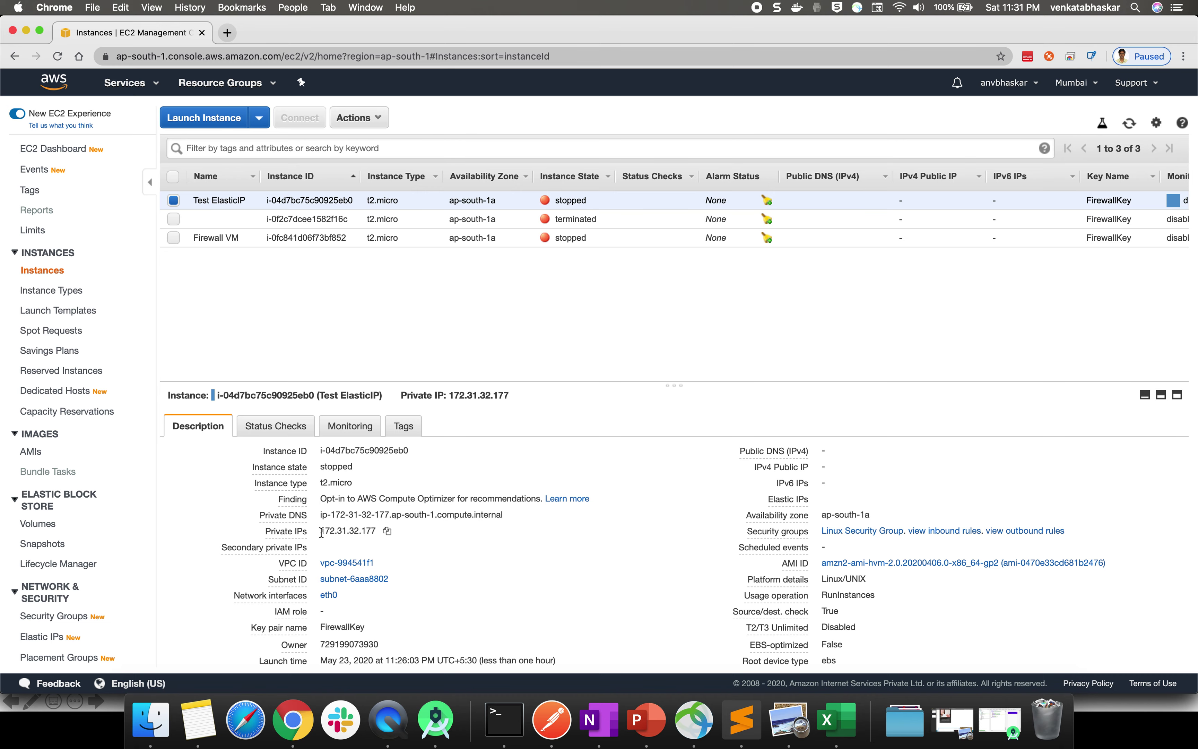
click(386, 531)
Start the Test ElasticIP instance, confirming the start, and refresh the instances list
right_click(439, 197)
mouse_move(524, 270)
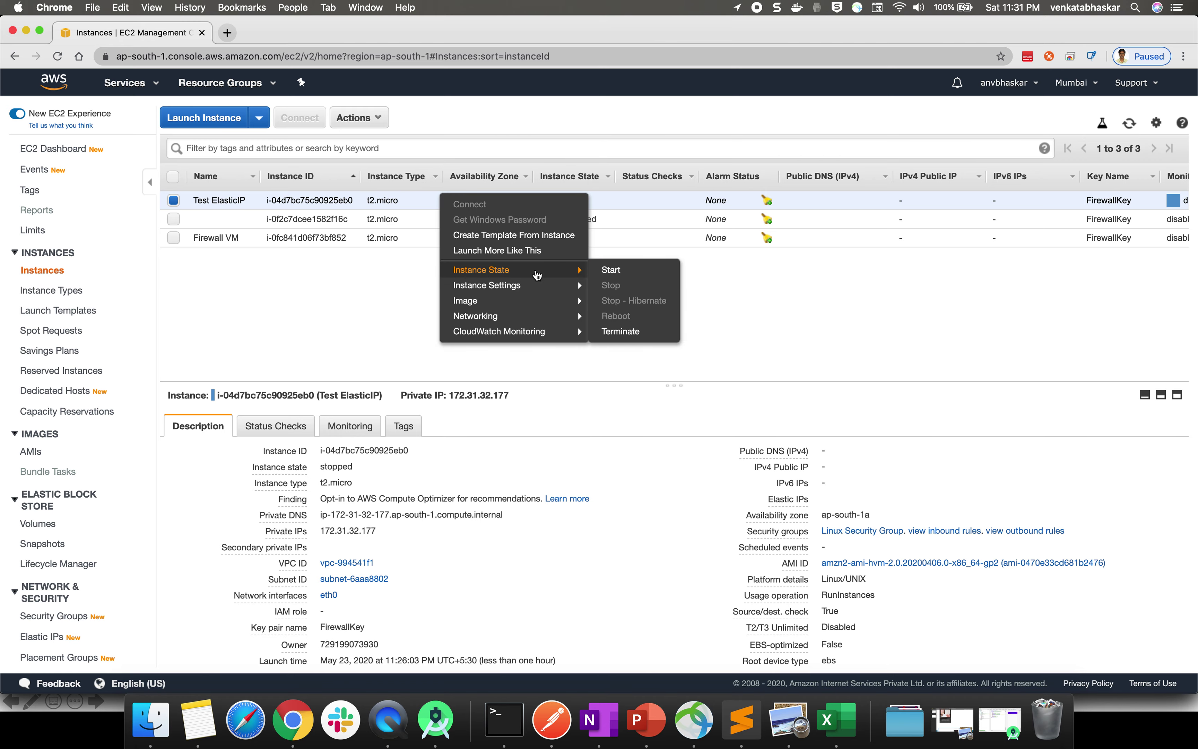
click(607, 272)
click(698, 433)
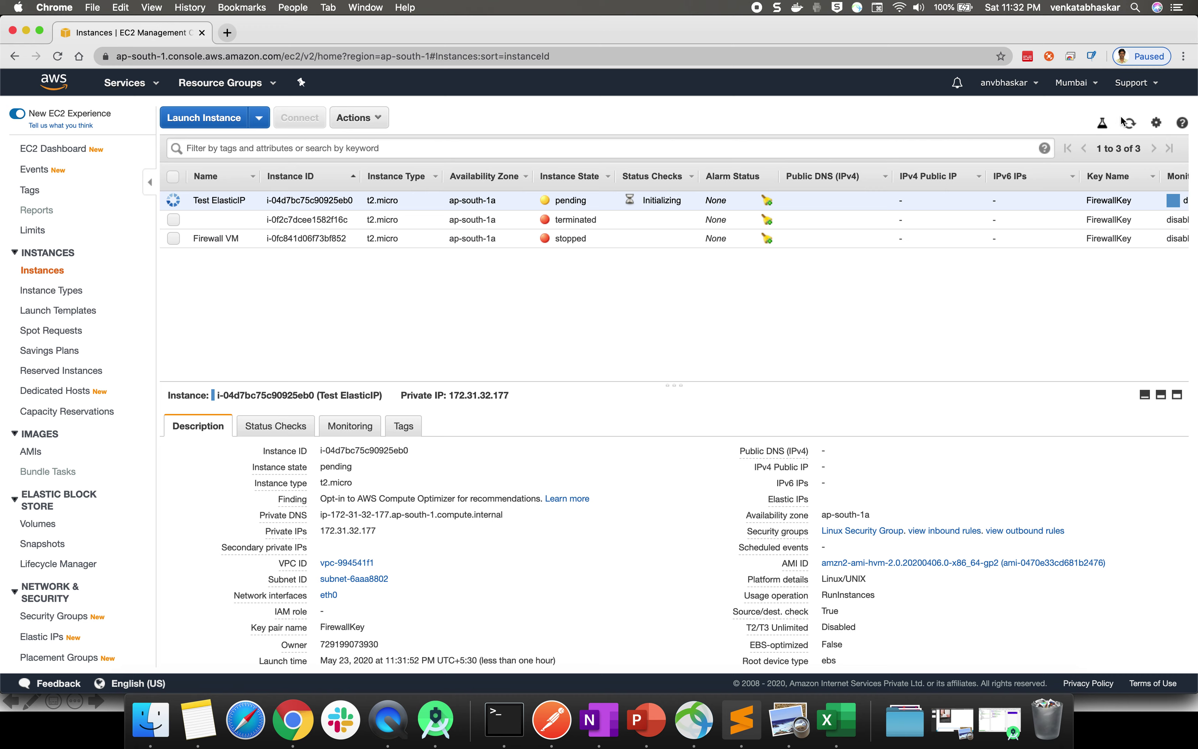
click(1129, 124)
Switch to OneNote and write "Ip address is released" after the Stop entry
key(ctrl+Right)
key(ctrl+Left)
click(599, 719)
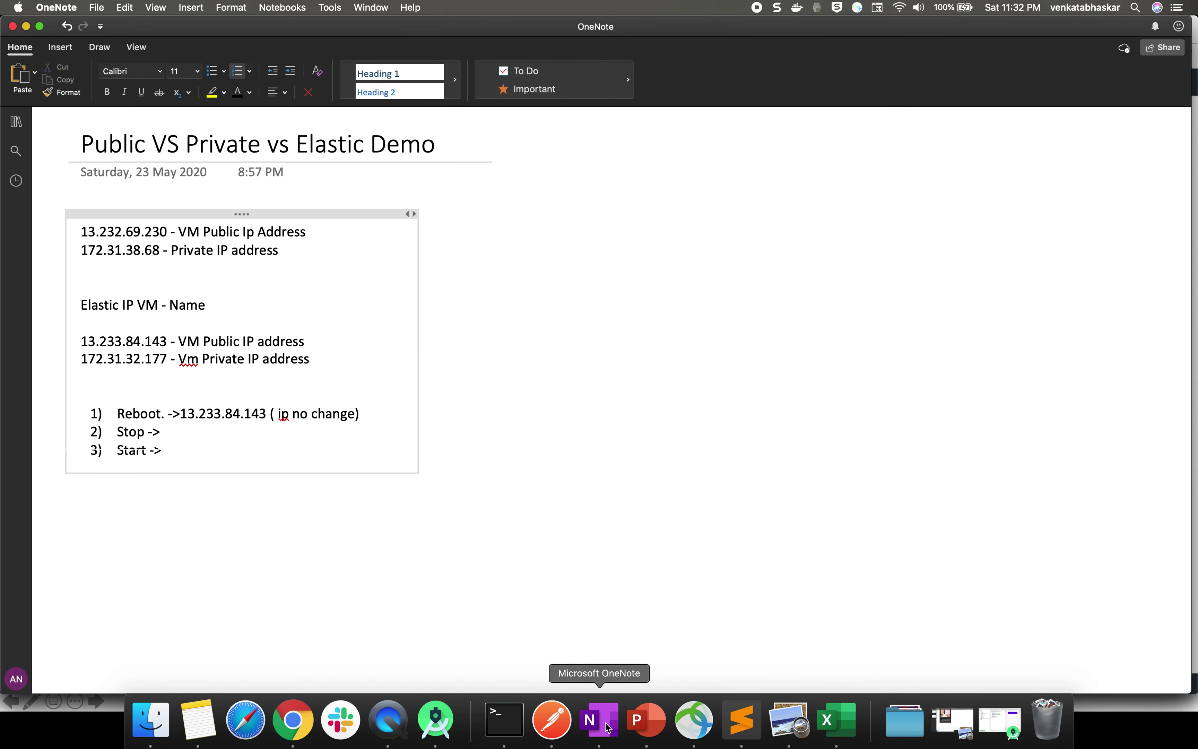
text(IP addre)
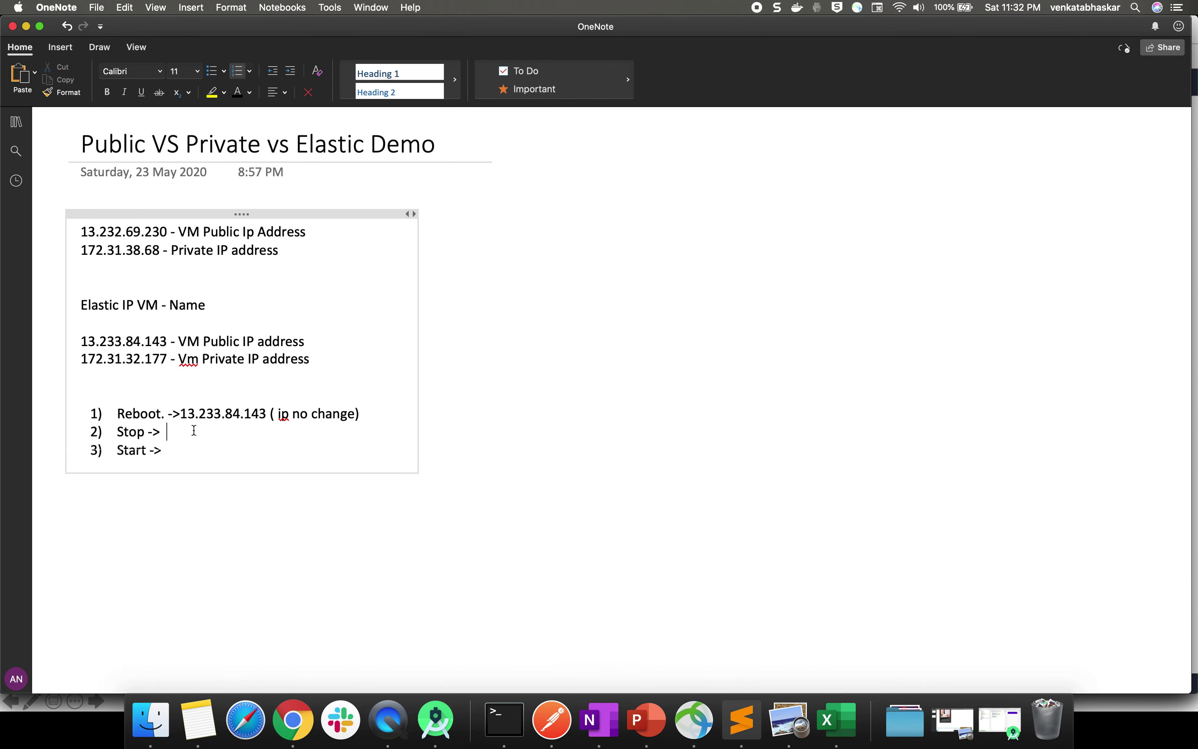
text(ss Change)
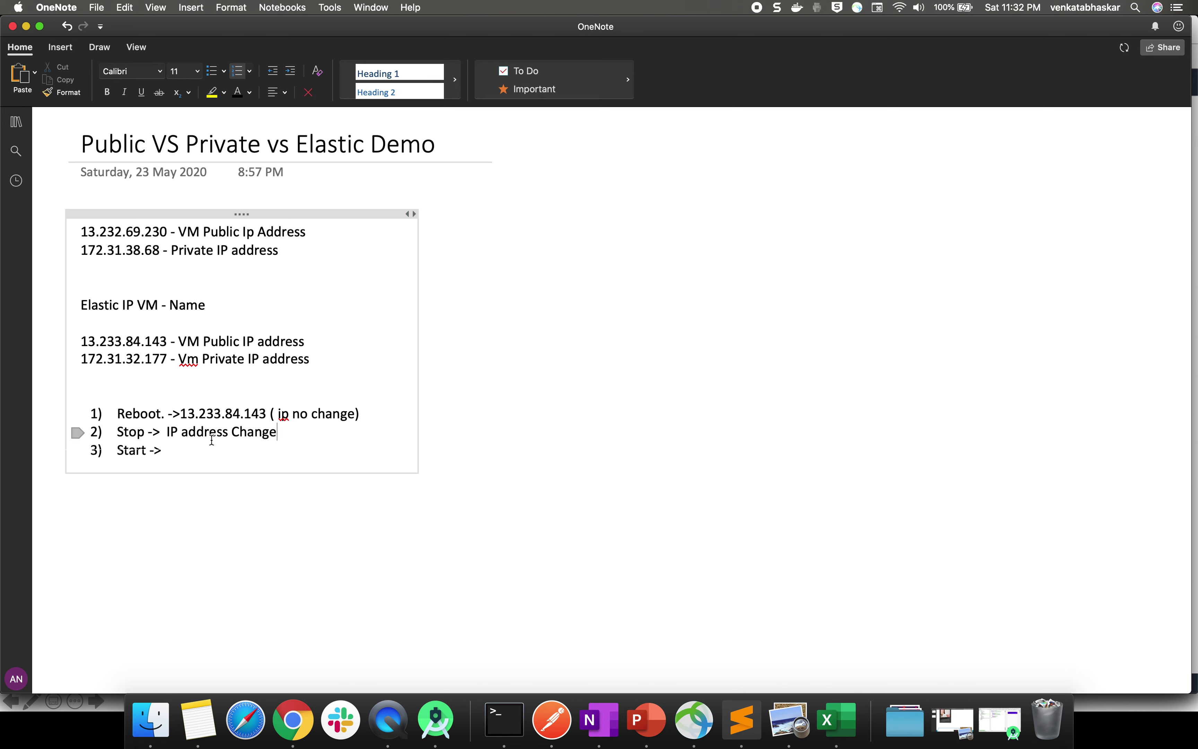
click(167, 432)
shift+click(281, 431)
text(Ip addre)
key(BackSpace)
text(ress is va)
key(BackSpace)
key(BackSpace)
text(released 3)	Start)
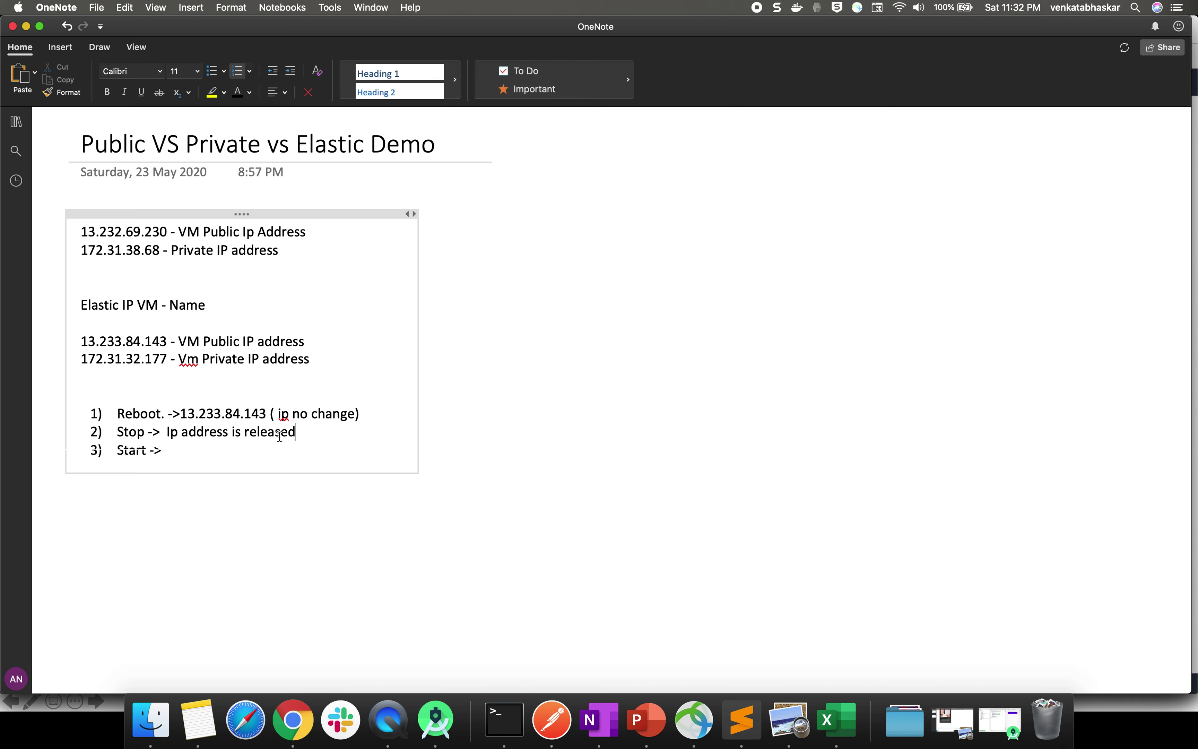
Add "new IP" after the Start entry in OneNote, followed by the restarted instance's IPv4 public IP 13.127.182.127 copied from Chrome
text( -> new IP)
click(293, 718)
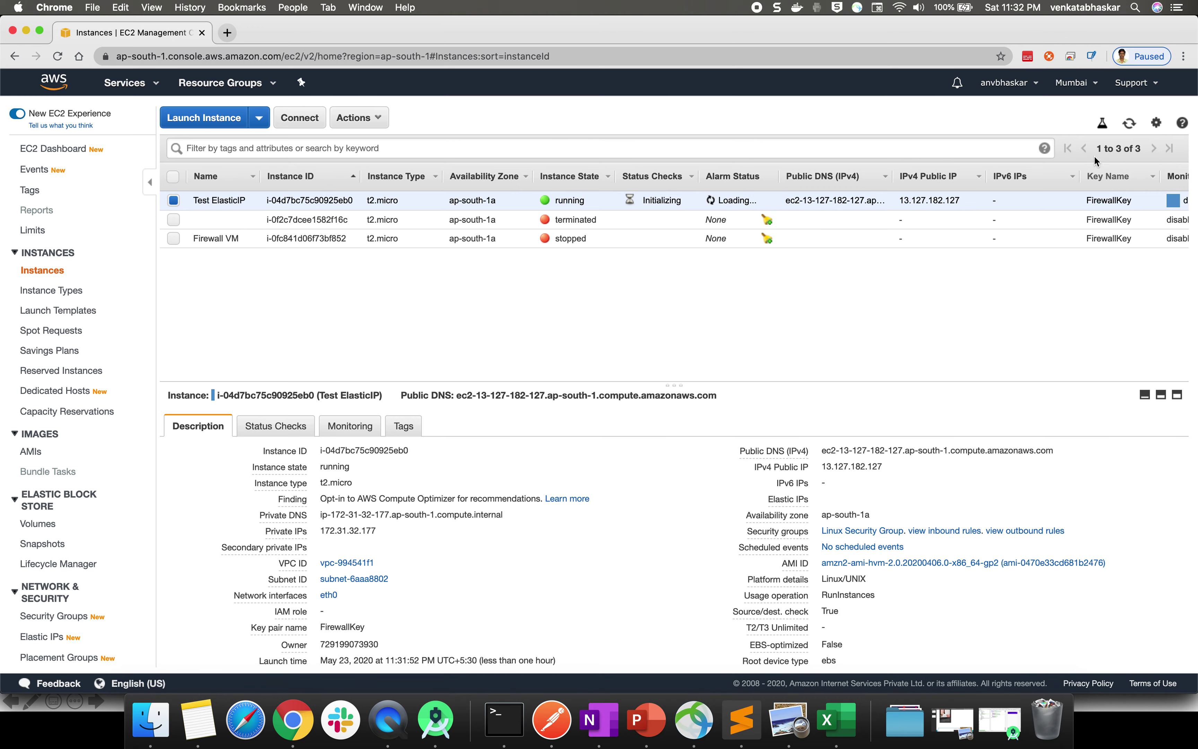
click(1129, 123)
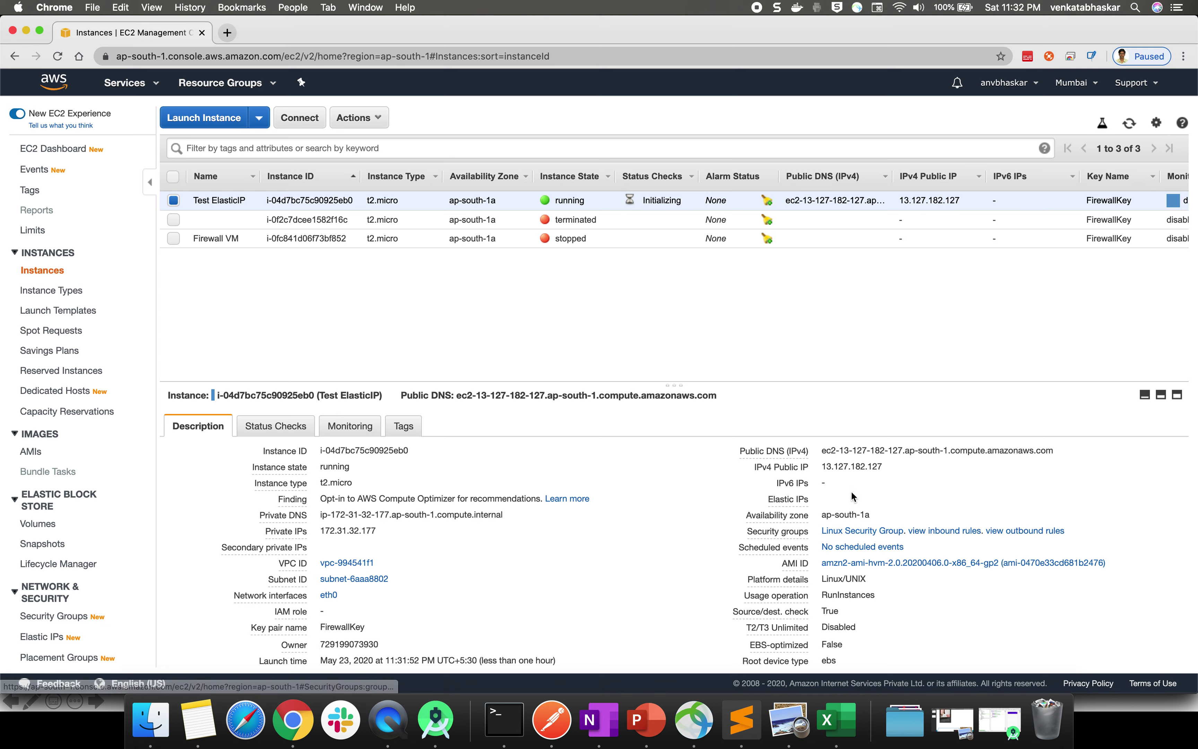
click(893, 467)
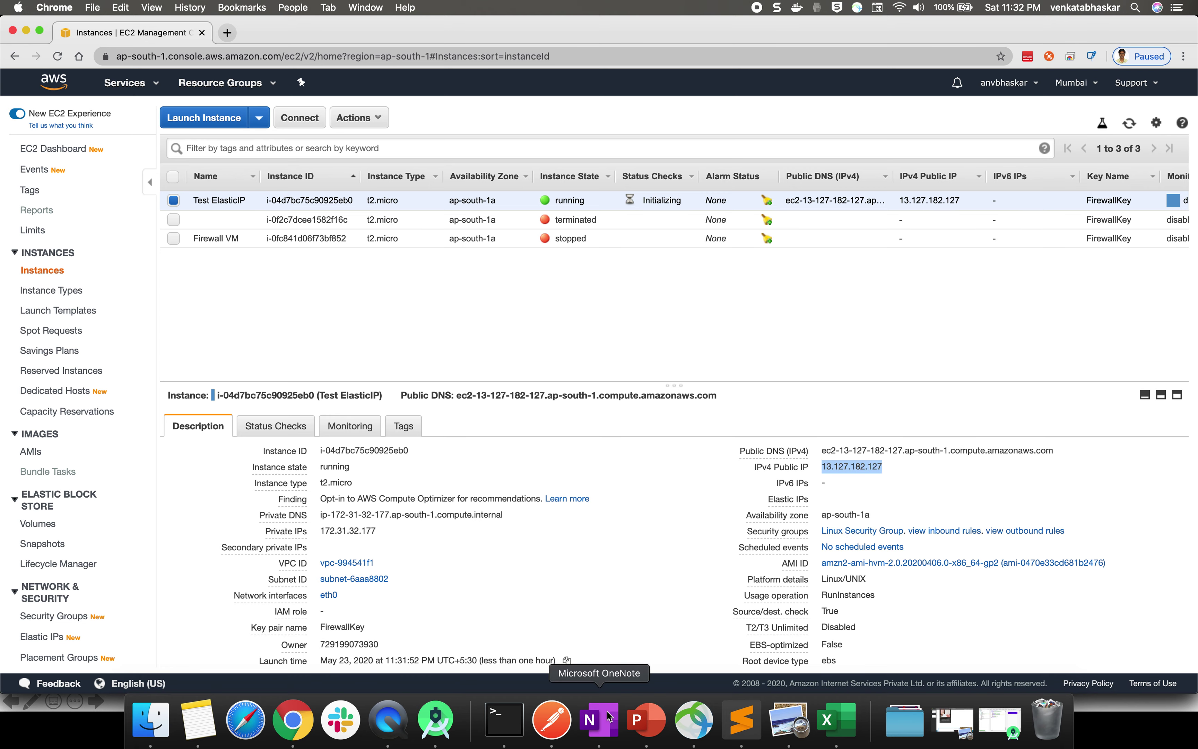
click(599, 719)
key(super+v)
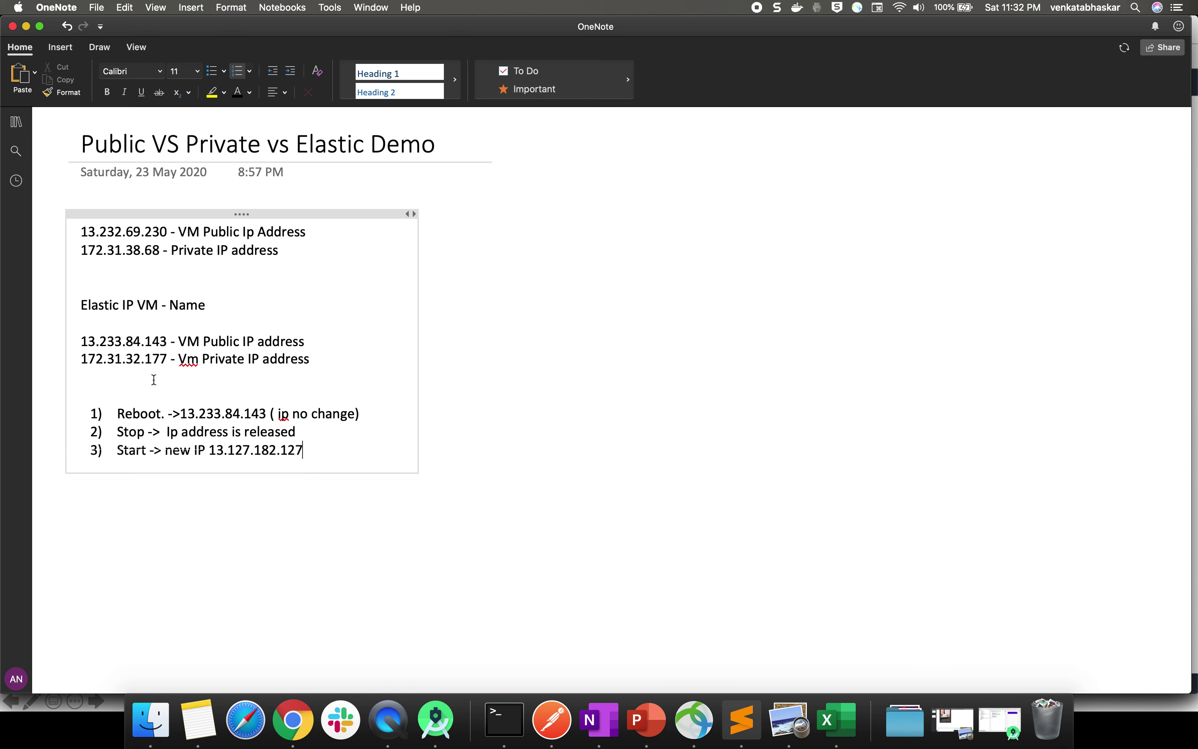
Compare the original public IP with the new one and add blank space below the numbered list
drag(101, 342, 144, 342)
click(144, 342)
drag(280, 449, 303, 451)
click(317, 452)
key(Return)
key(Return)
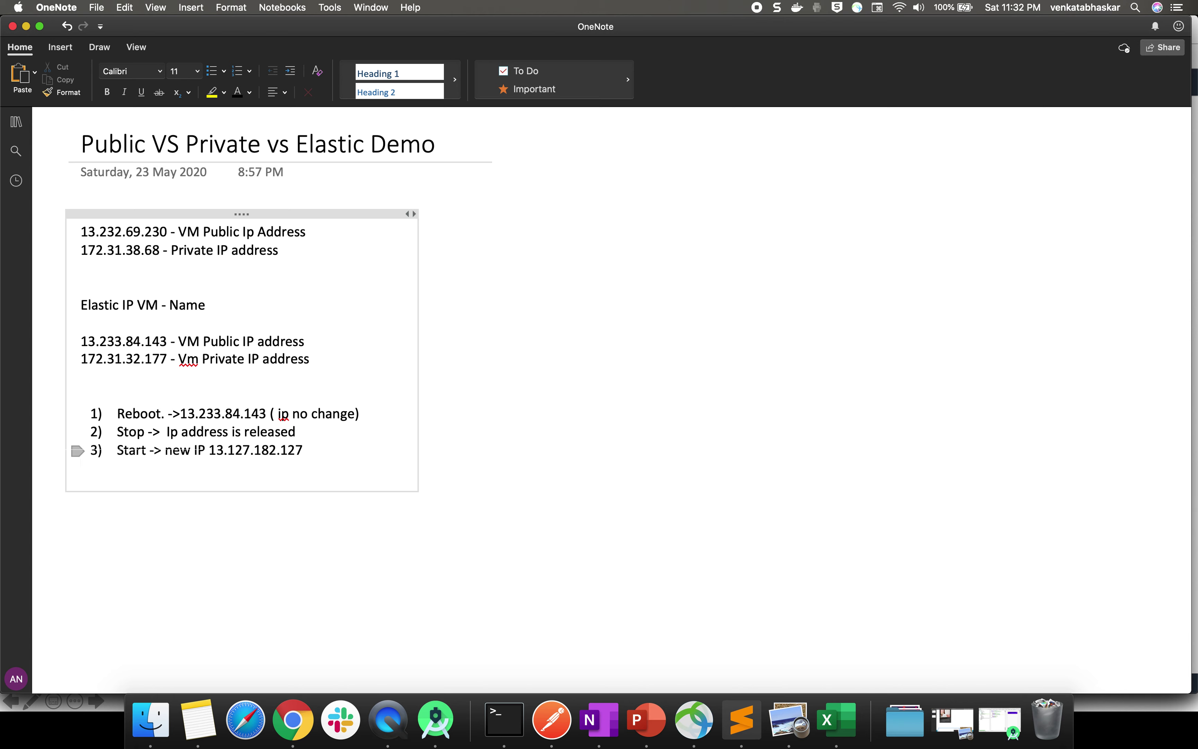
drag(208, 449, 303, 449)
key(super+c)
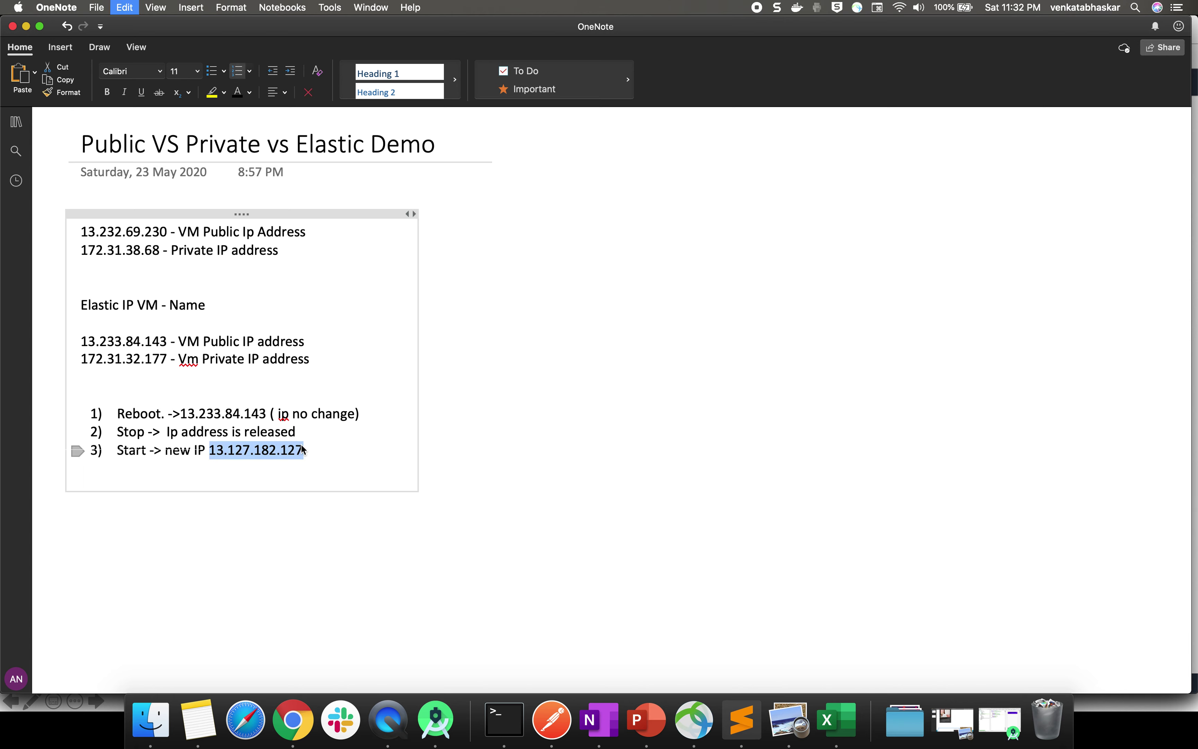
click(503, 718)
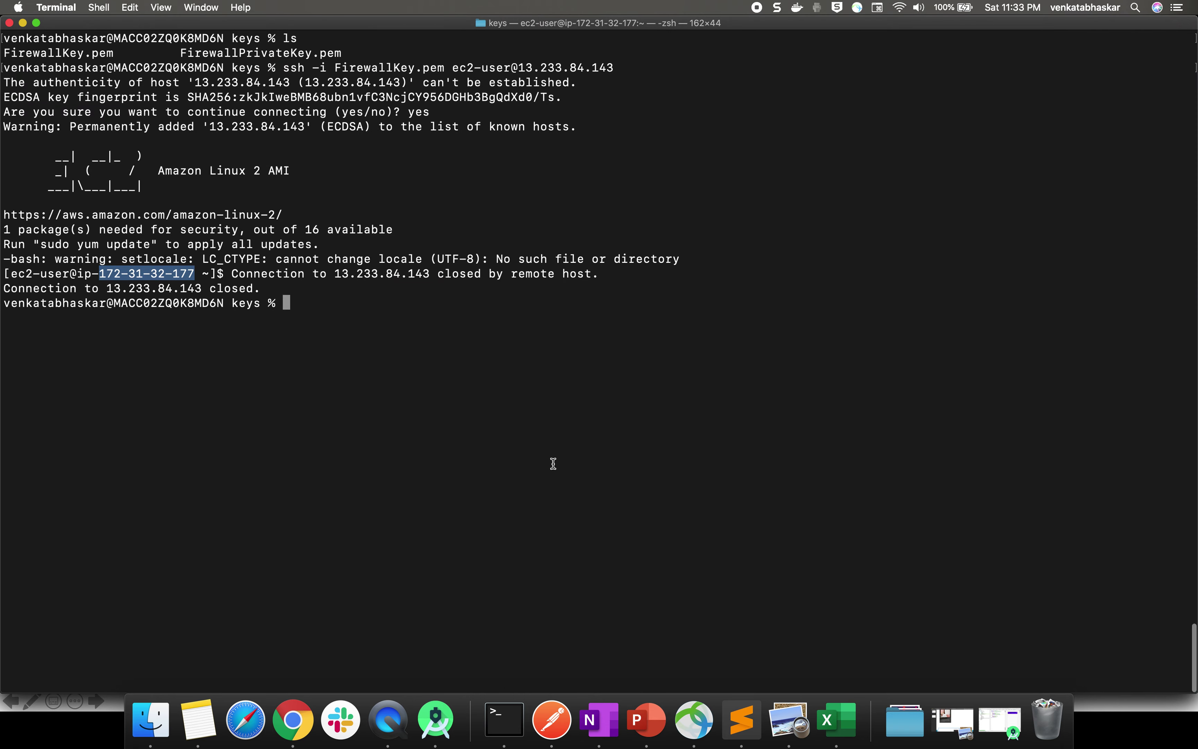
key(Up)
key(BackSpace)
key(BackSpace)
key(BackSpace)
key(BackSpace)
key(BackSpace)
key(BackSpace)
key(BackSpace)
key(BackSpace)
key(BackSpace)
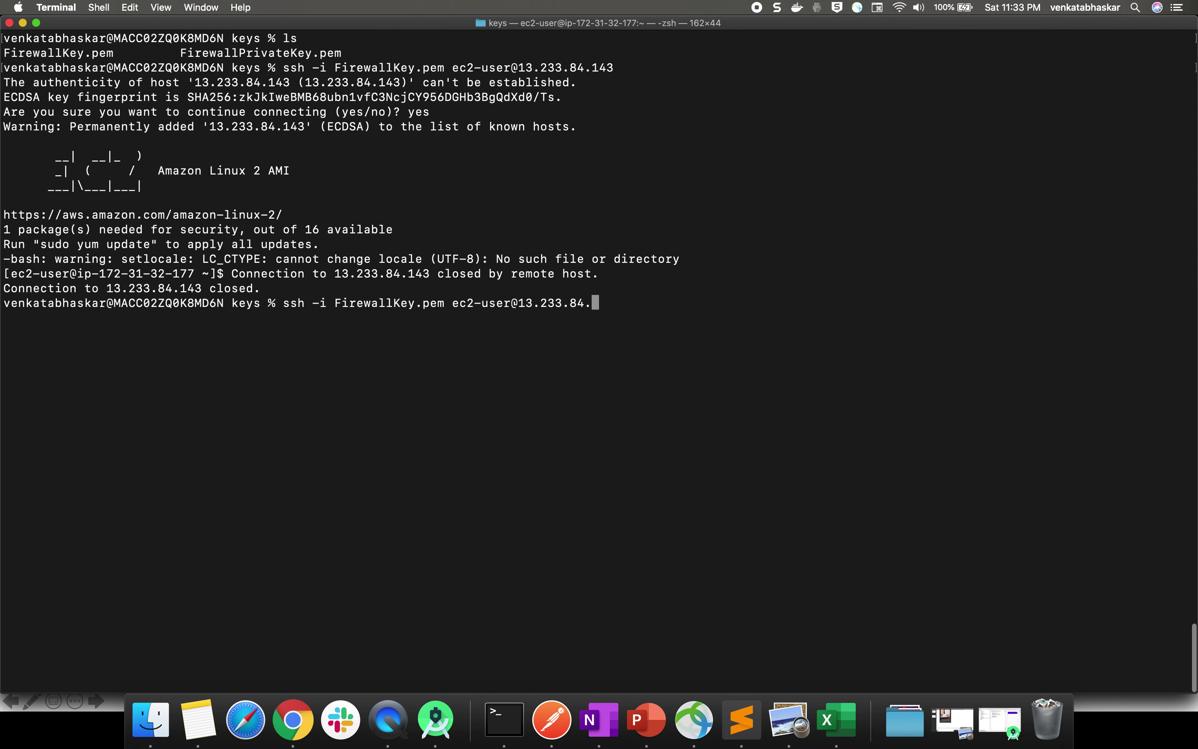
key(BackSpace)
key(BackSpace)
key(BackSpace)
key(BackSpace)
key(super+v)
key(Return)
text(yes)
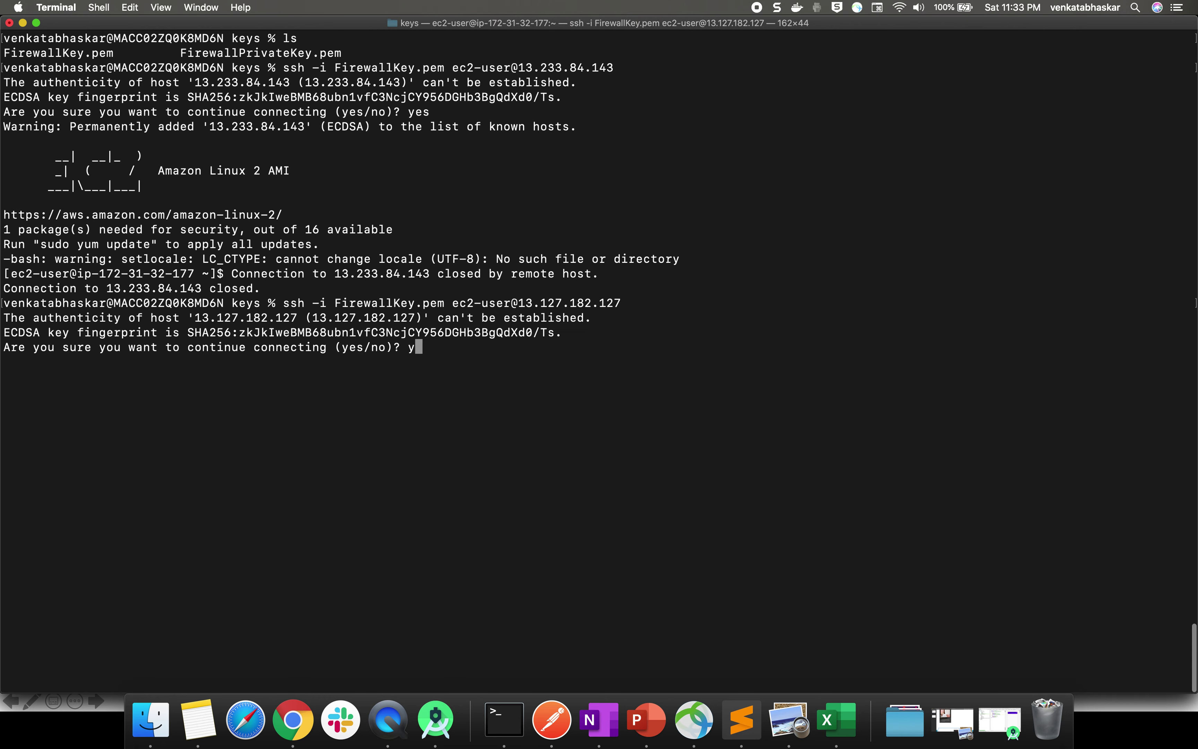
key(Return)
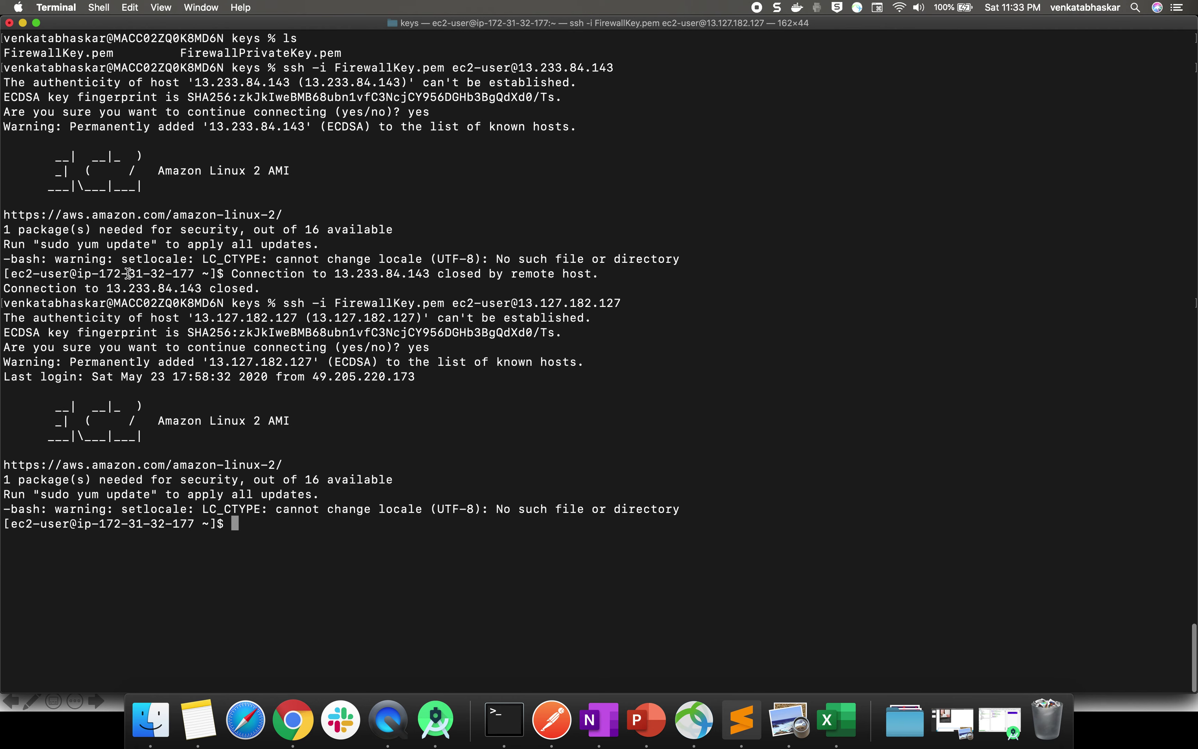
Compare the private IP in the earlier session's shell prompt with the one in the new session
drag(99, 274, 190, 270)
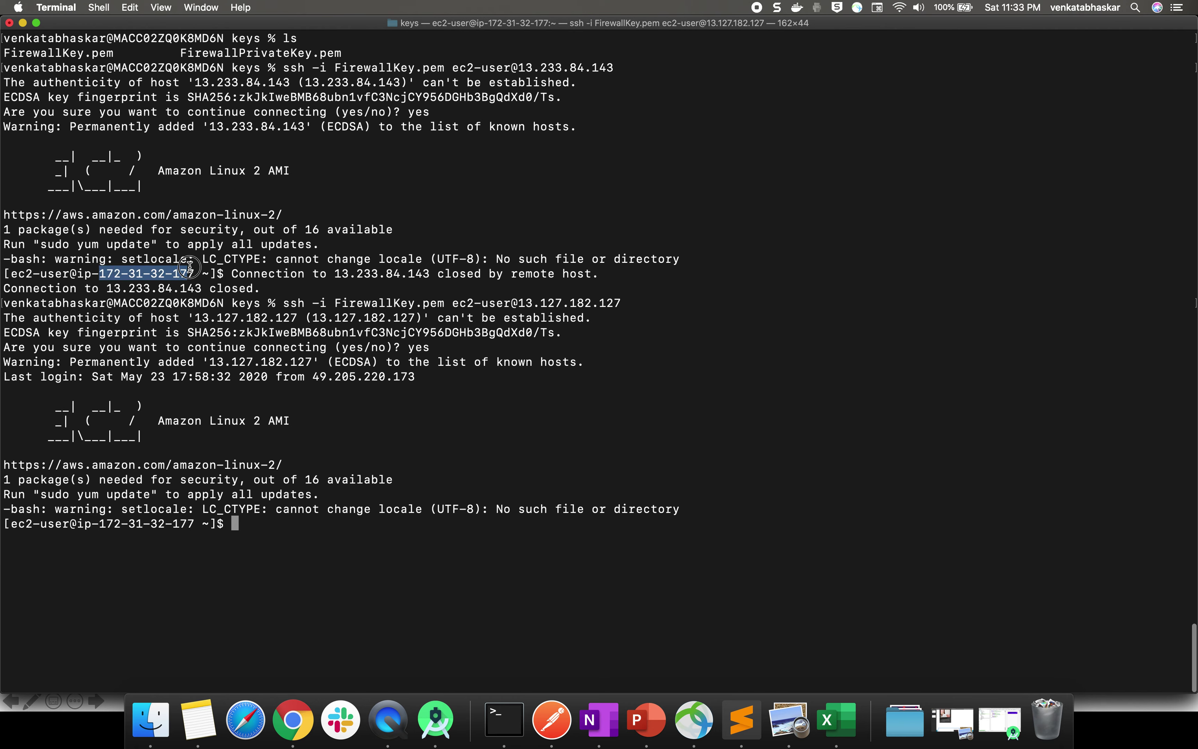
drag(198, 524, 158, 524)
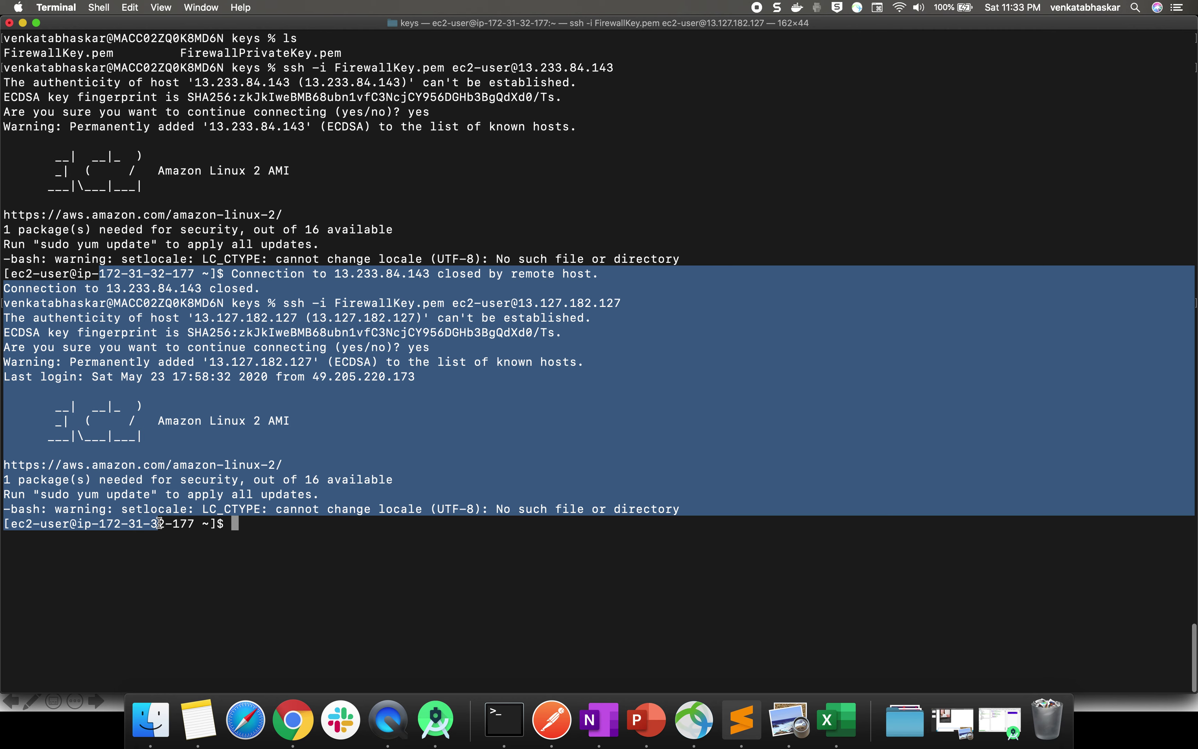
click(189, 448)
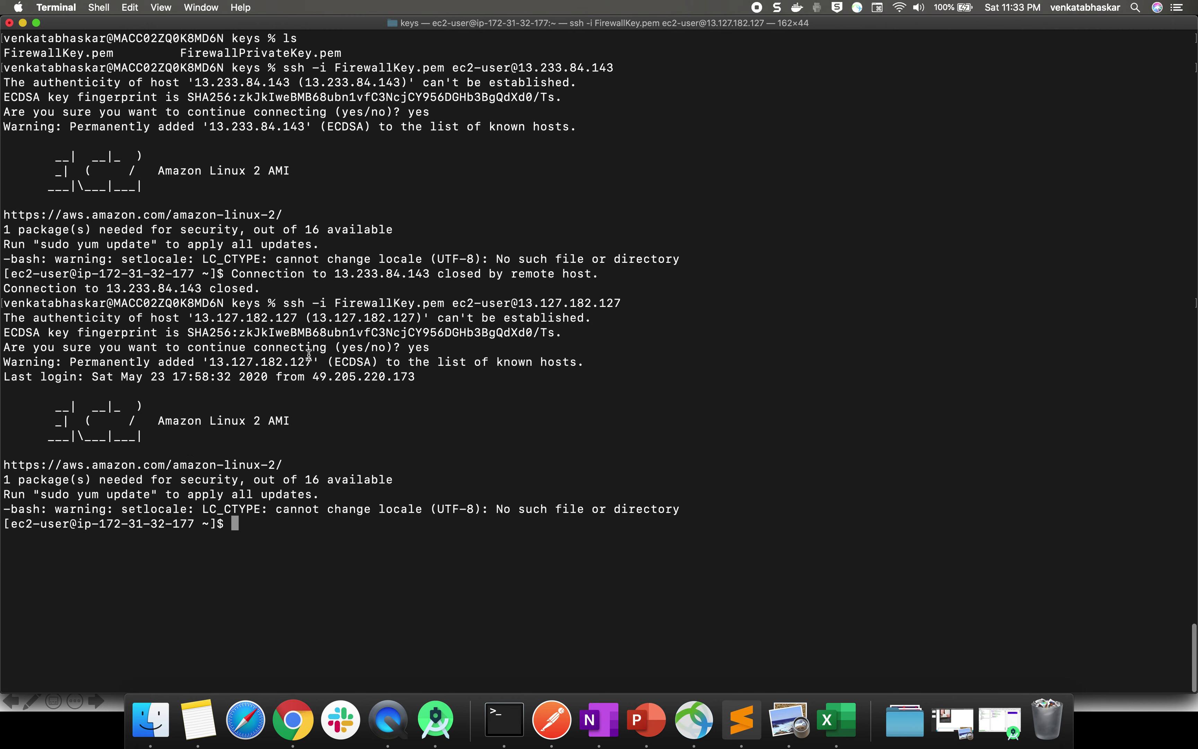
Switch to Chrome, open the EC2 Elastic IPs page and allocate an Elastic IP address from Amazon's pool of IPv4 addresses
click(292, 719)
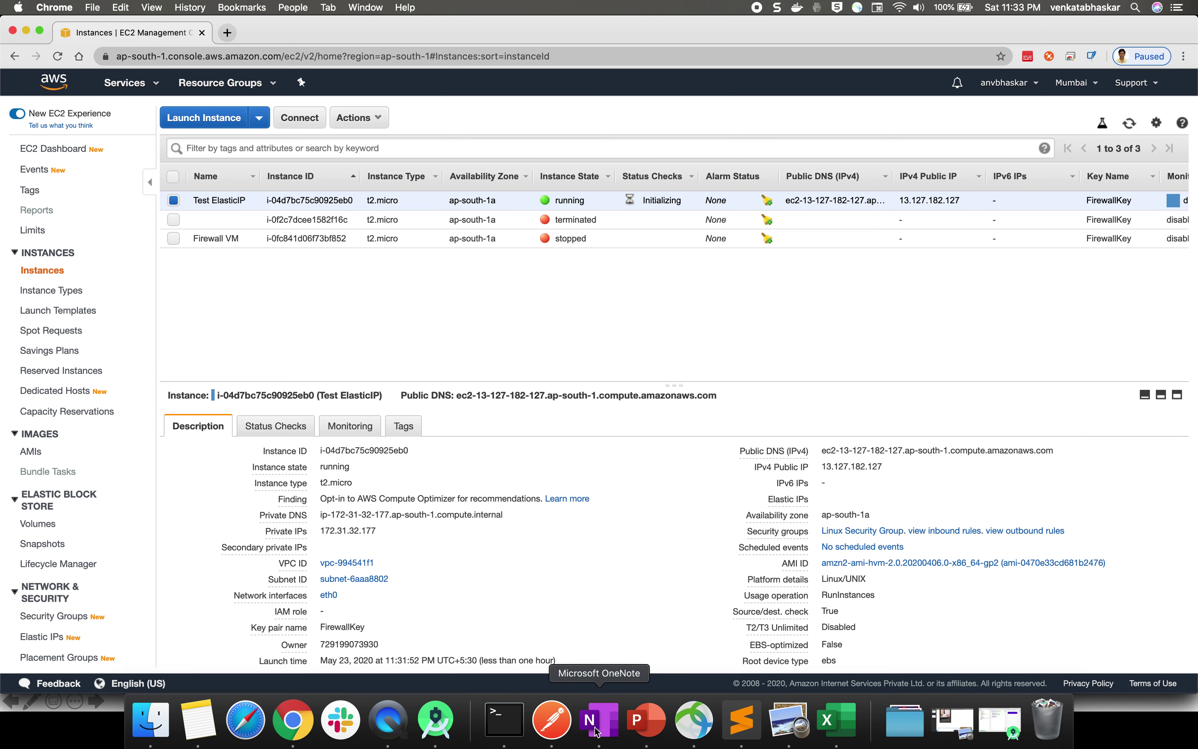
scroll(108, 496, down, 2)
scroll(107, 496, down, 2)
scroll(108, 495, up, 3)
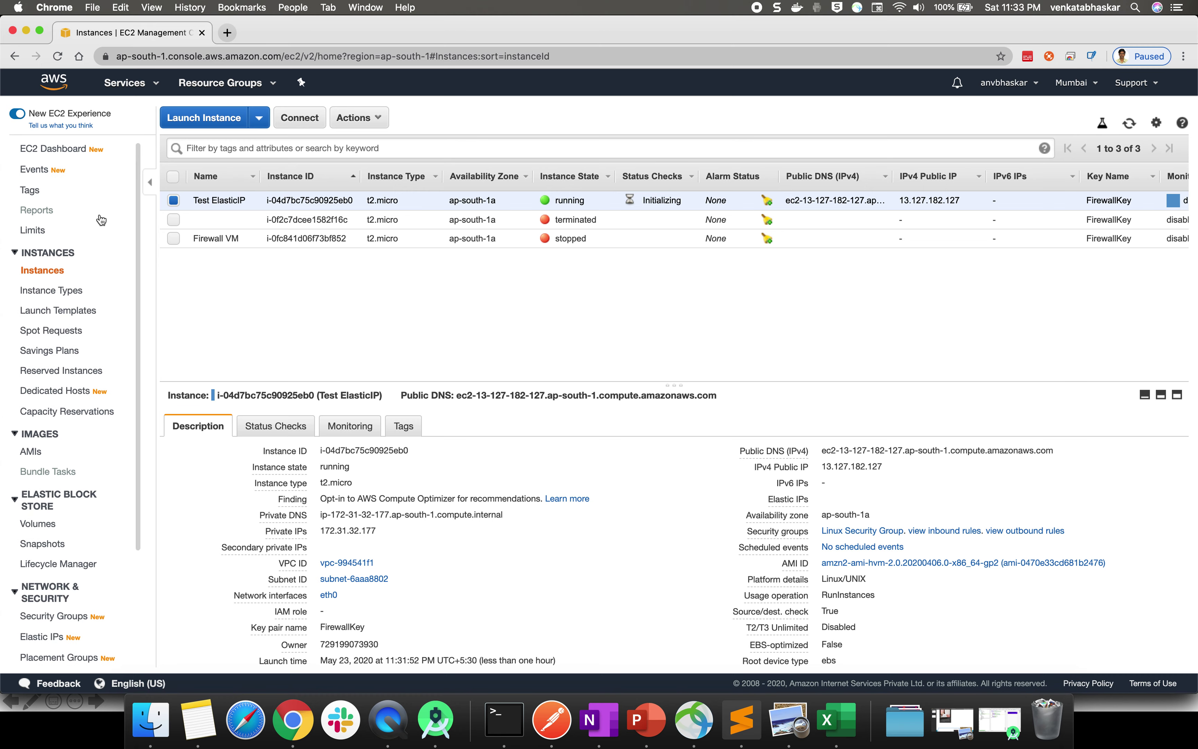
scroll(99, 445, down, 5)
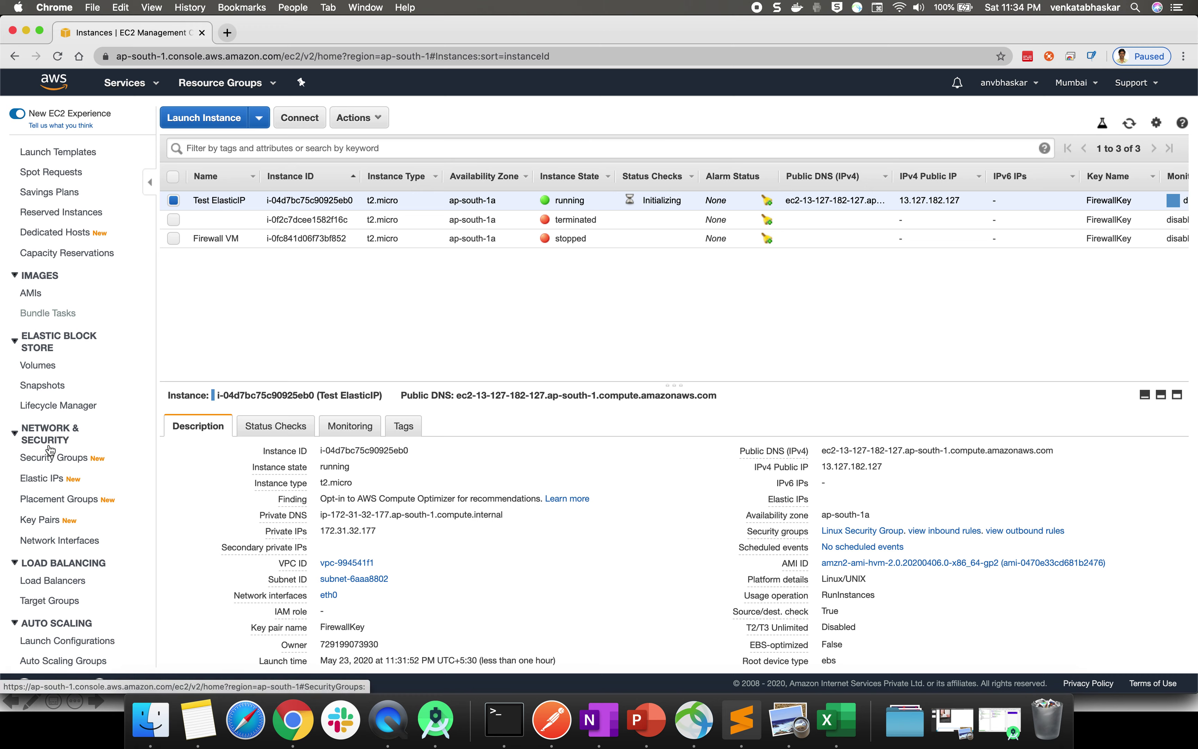
click(45, 479)
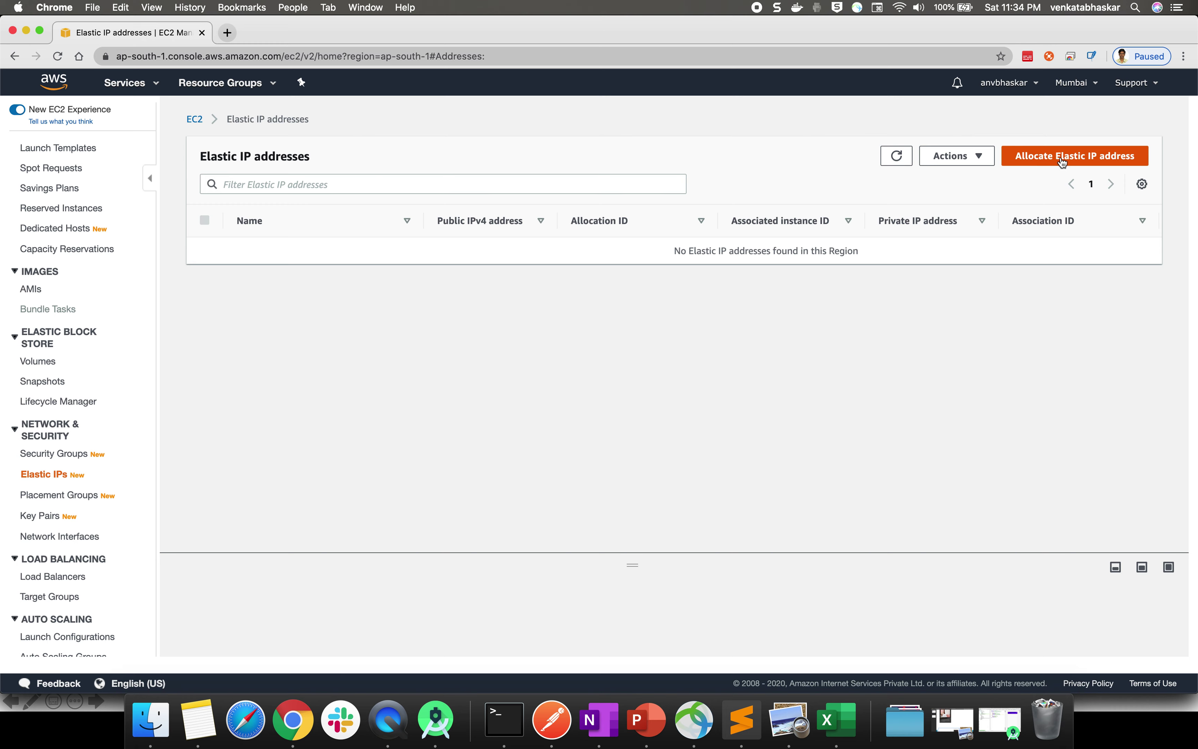
click(1109, 158)
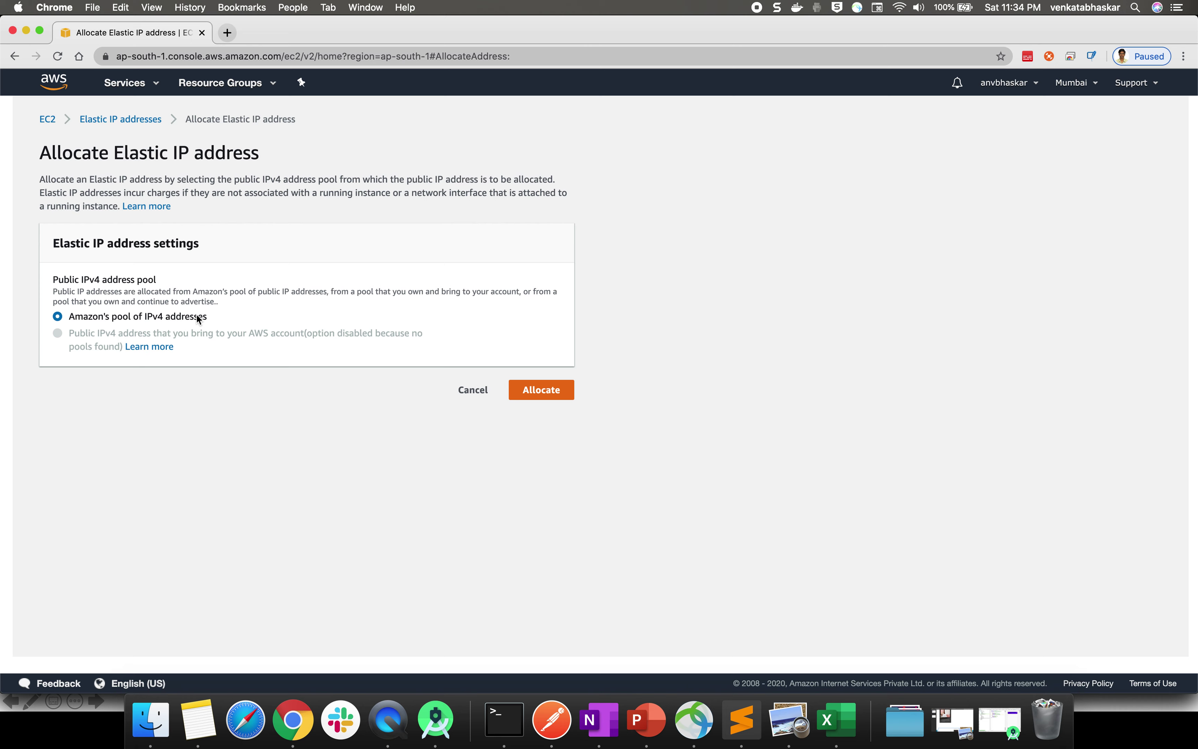
click(540, 391)
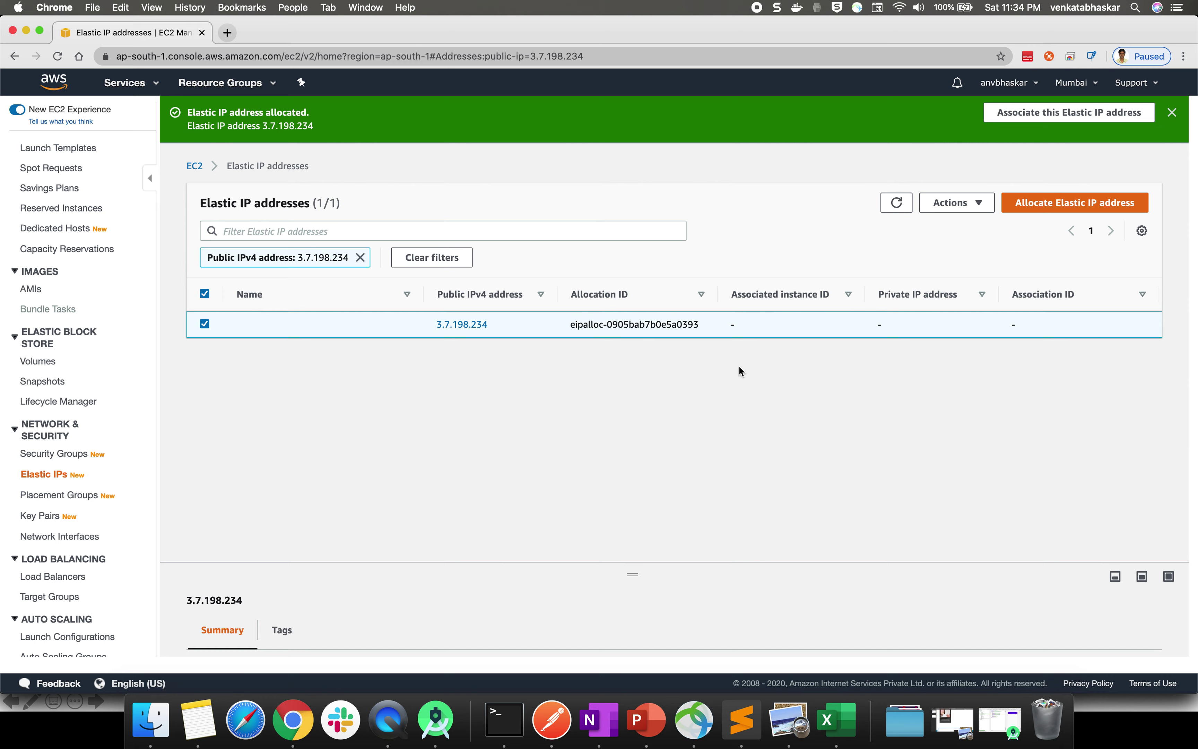
Copy the allocated public IPv4 address and add the line "Elastic Ip - 3.7.198.234" below the numbered list in OneNote
drag(495, 321, 423, 327)
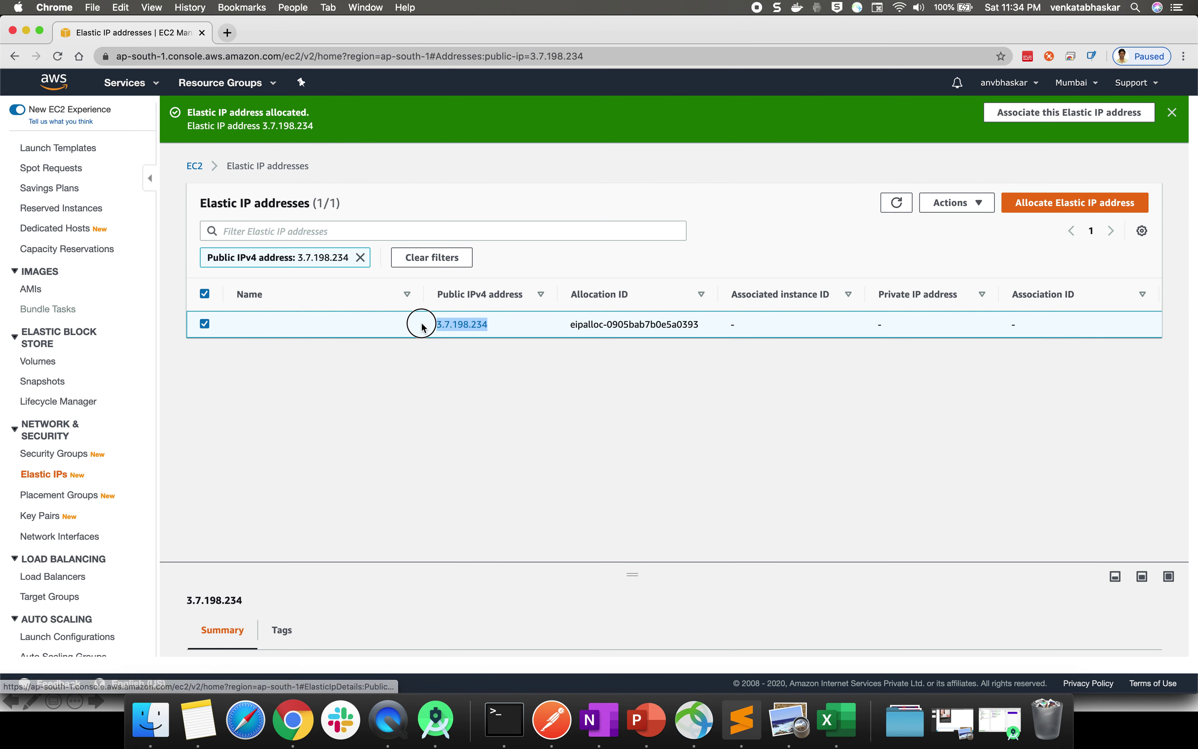
right_click(483, 320)
click(511, 405)
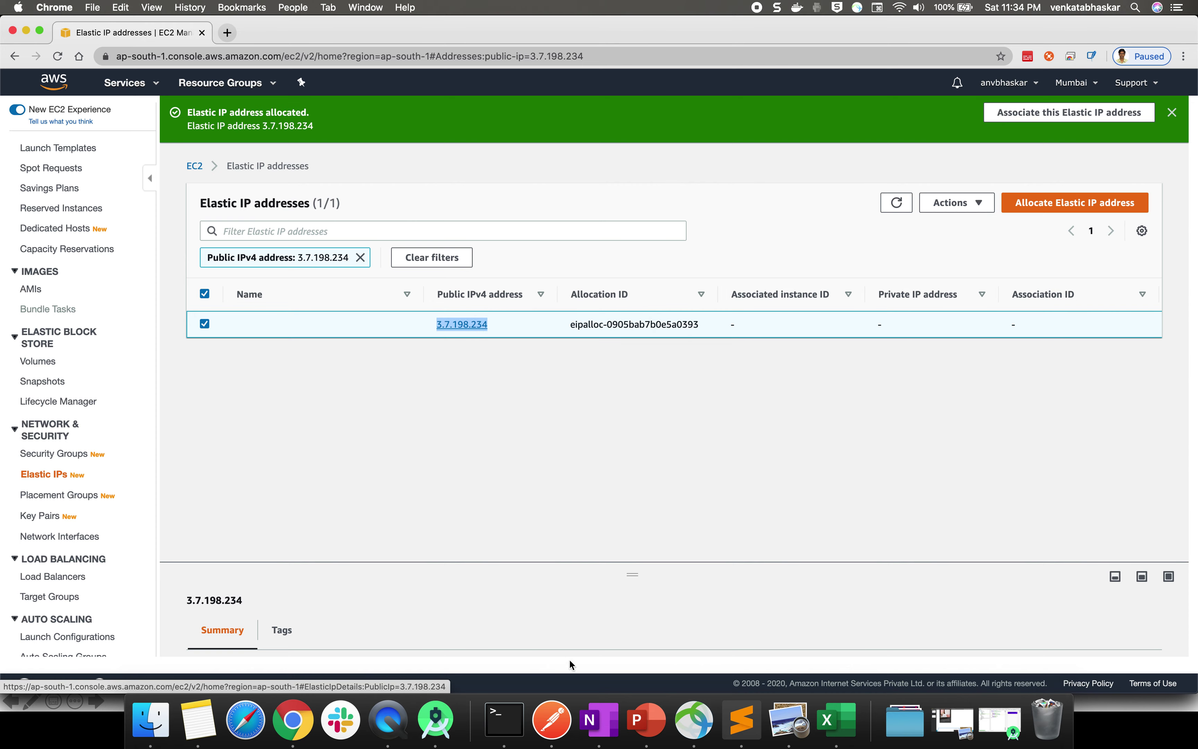
click(600, 719)
click(349, 451)
key(Return)
key(Return)
text(Elsast)
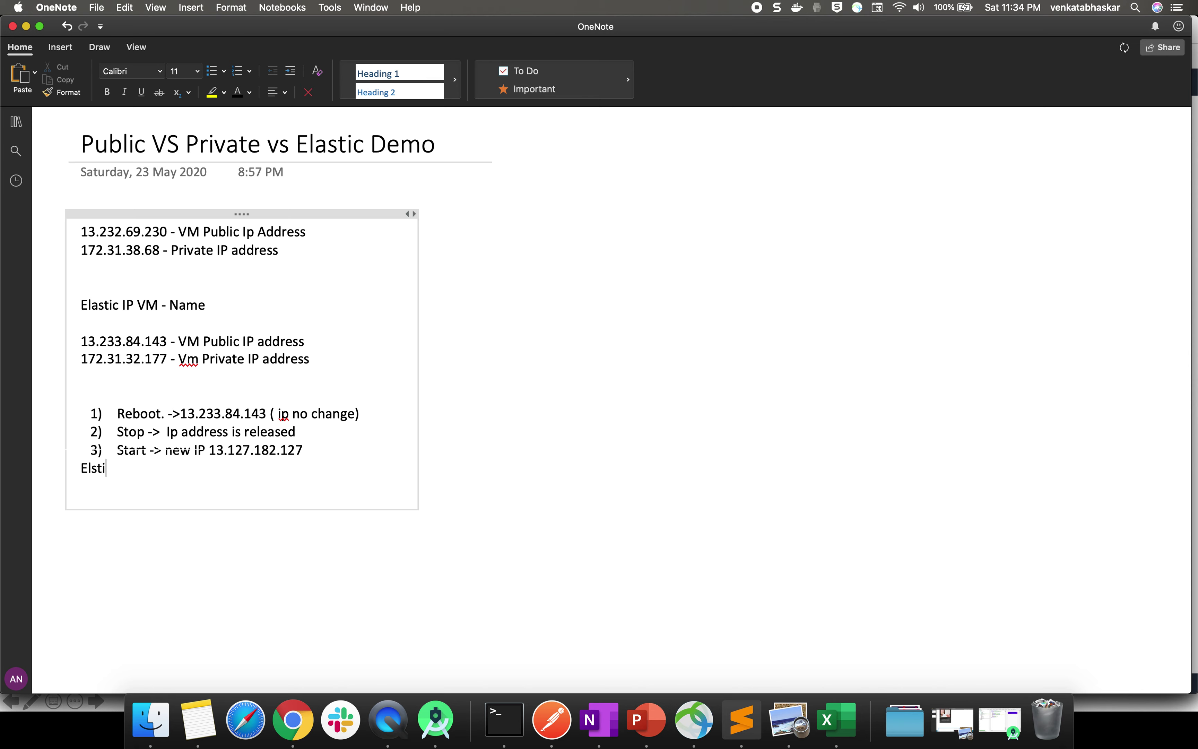
key(BackSpace)
key(BackSpace)
text(ast)
key(BackSpace)
key(BackSpace)
key(BackSpace)
key(BackSpace)
text(astic Ip -)
key(super+v)
key(Return)
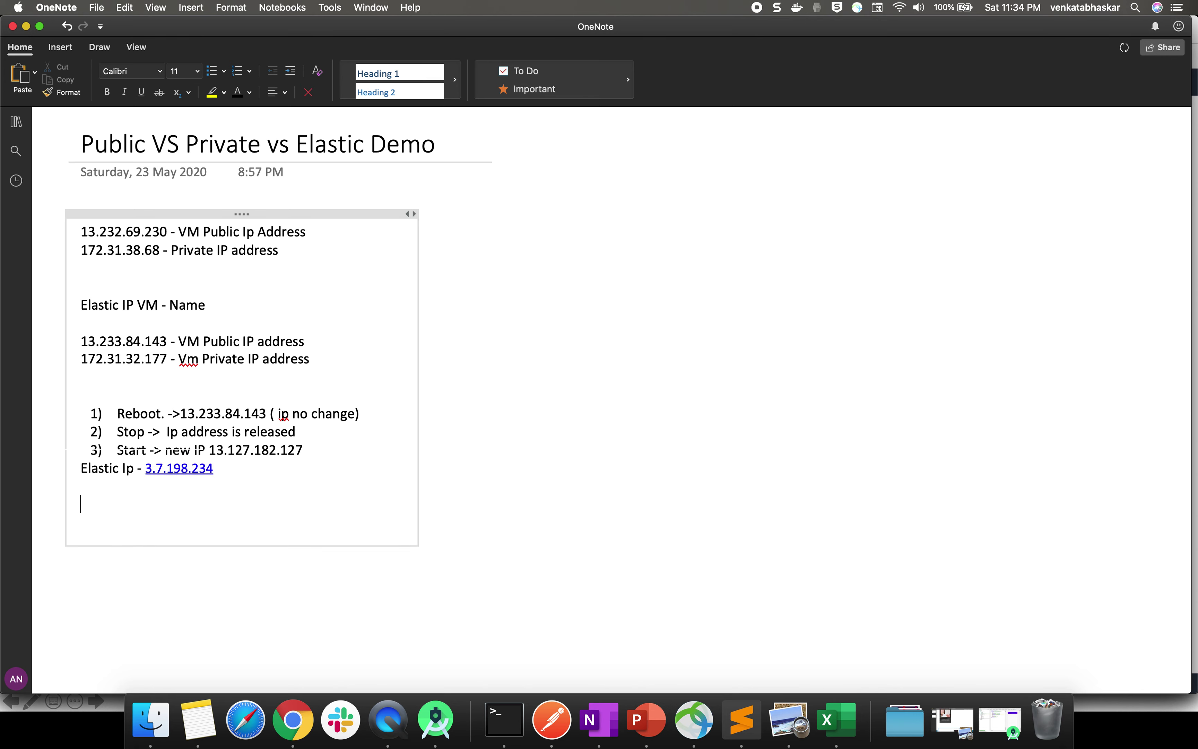
Switch to Chrome and associate Elastic IP 3.7.198.234 with the running Test ElasticIP instance
click(292, 719)
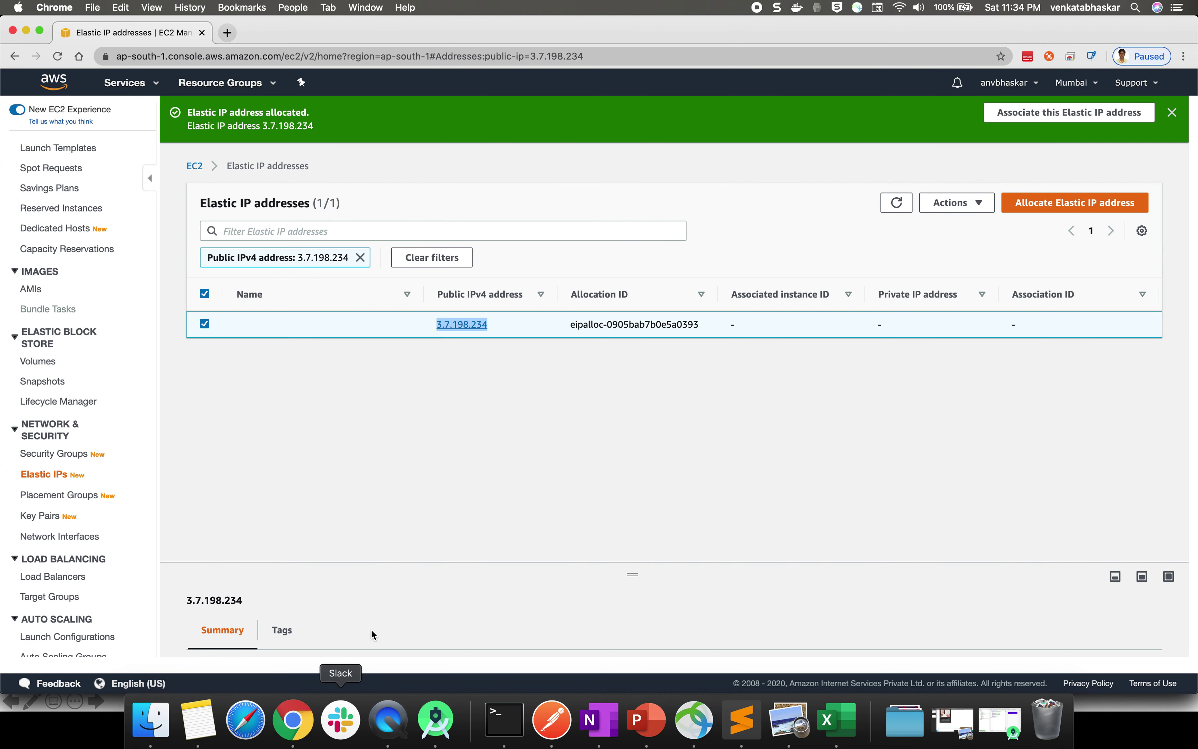
click(533, 353)
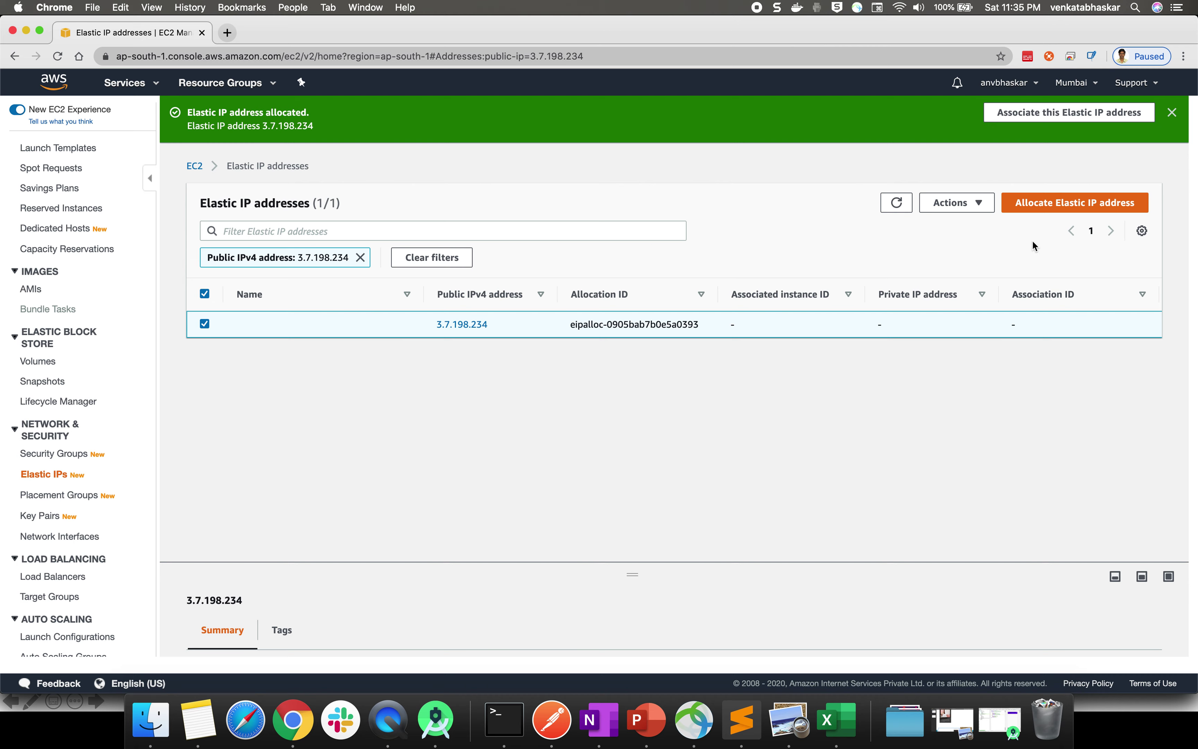
click(970, 201)
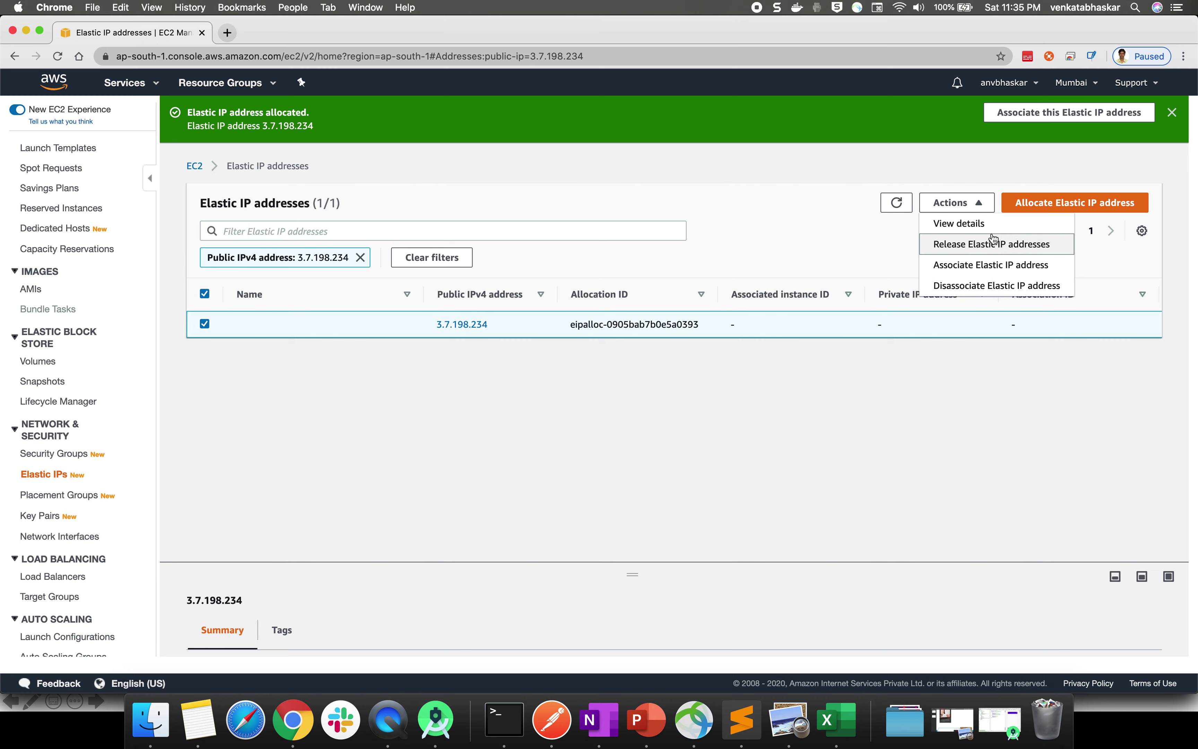
click(988, 271)
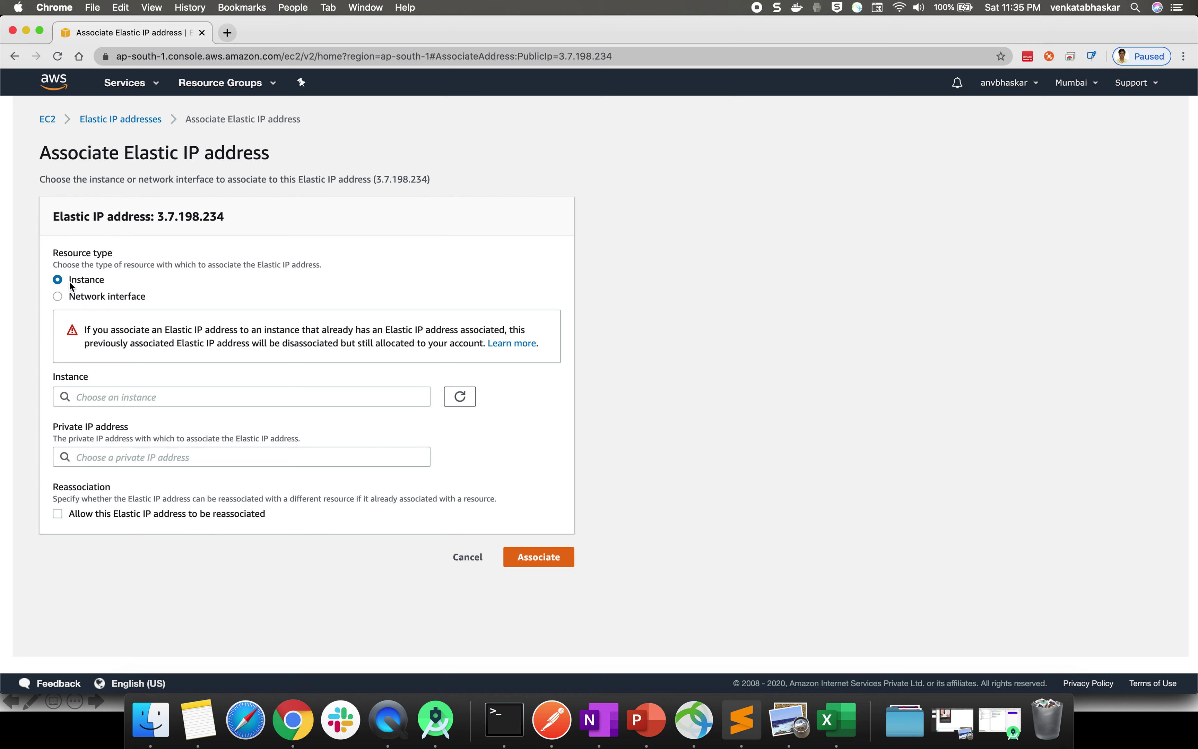
click(109, 397)
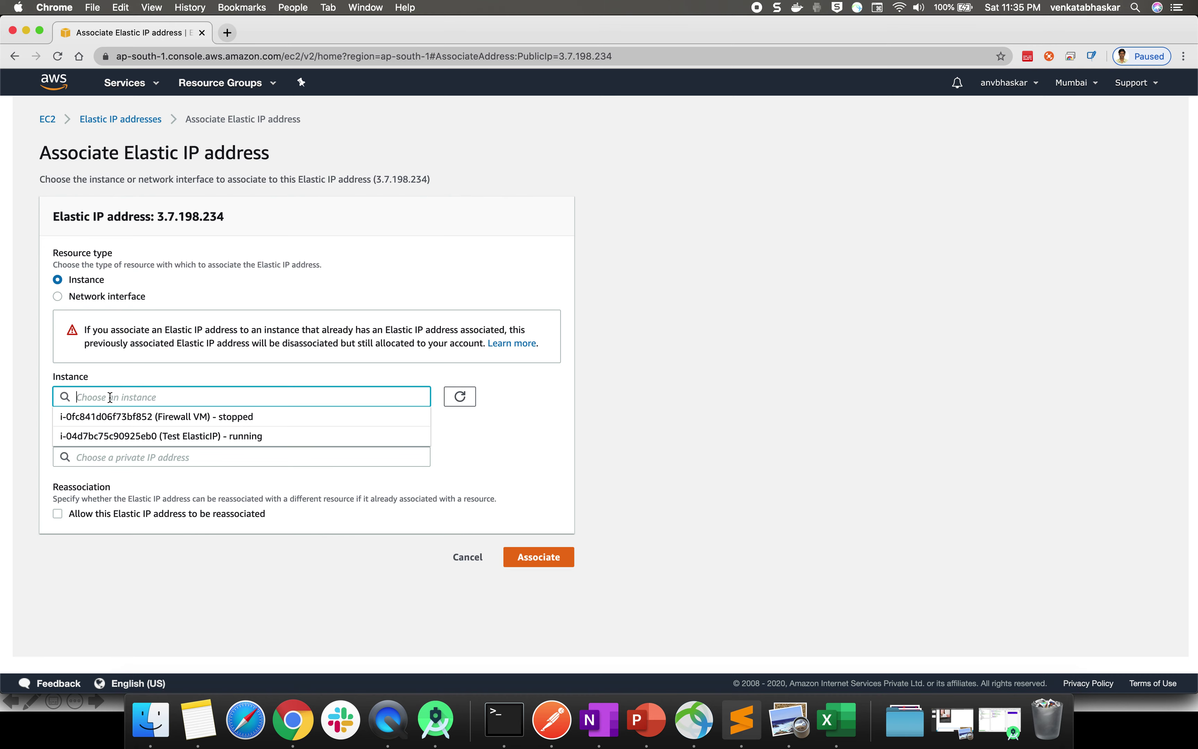
click(145, 437)
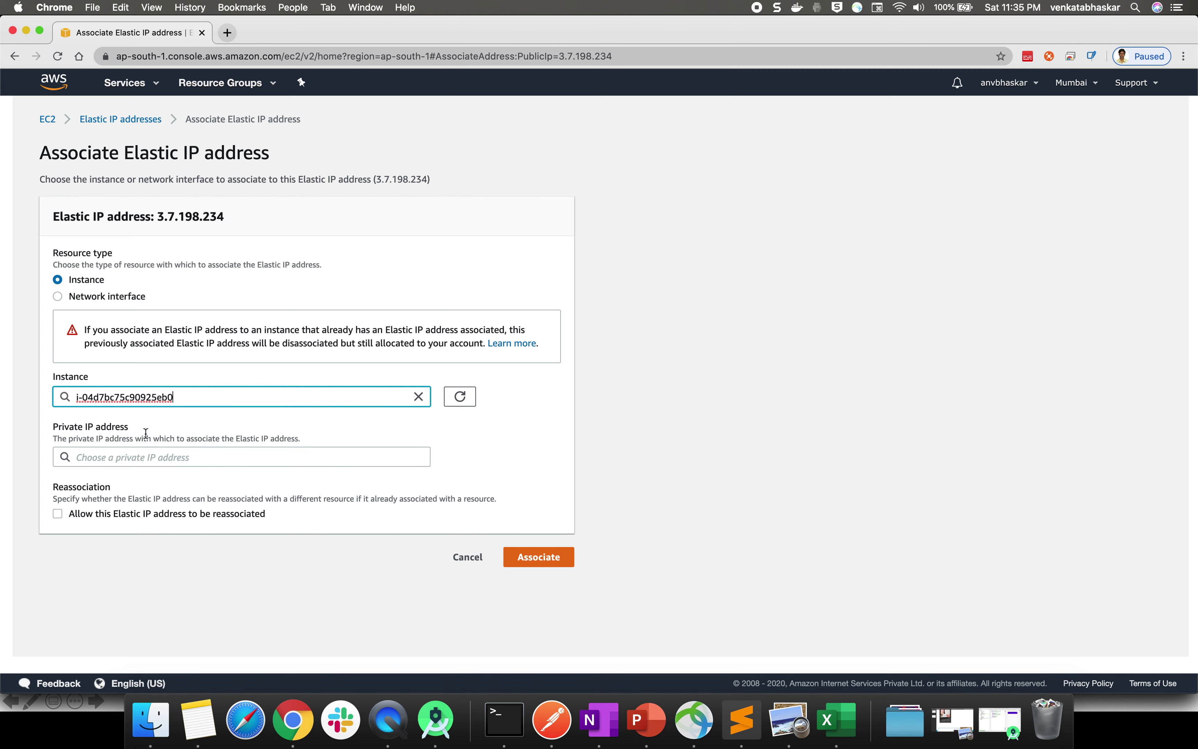
click(527, 557)
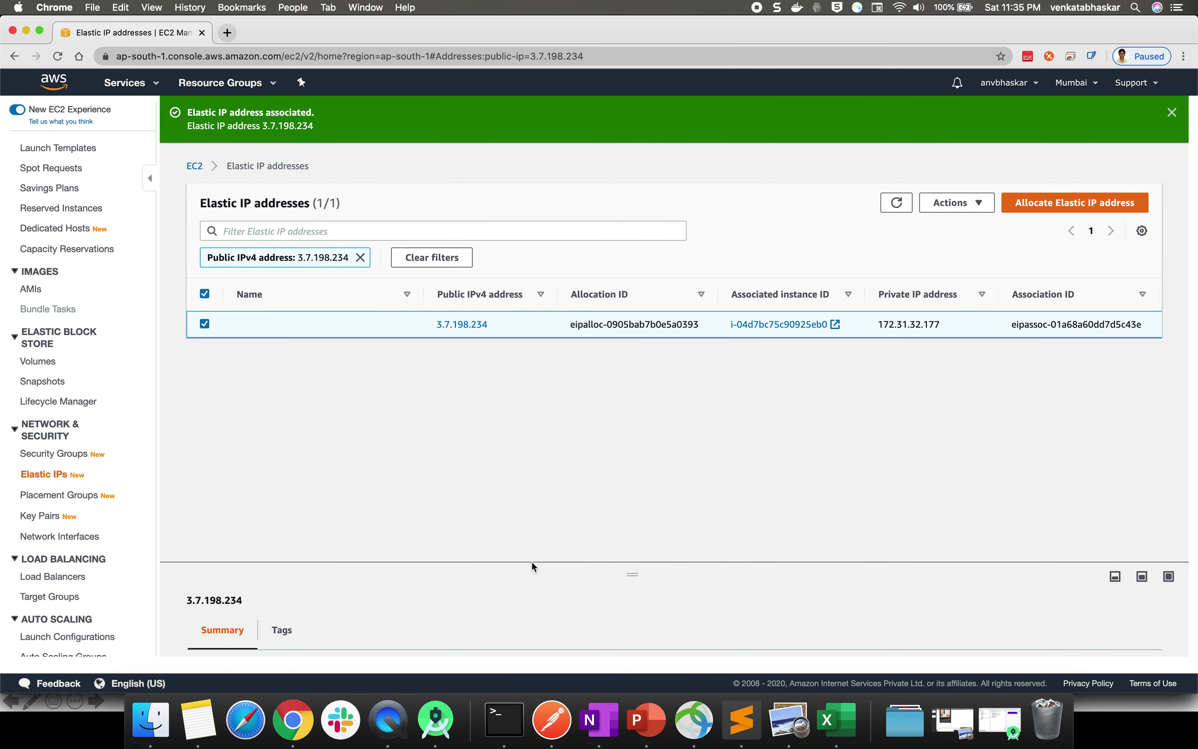
Look over the latest SSH session's output in Terminal and return to Chrome
click(504, 719)
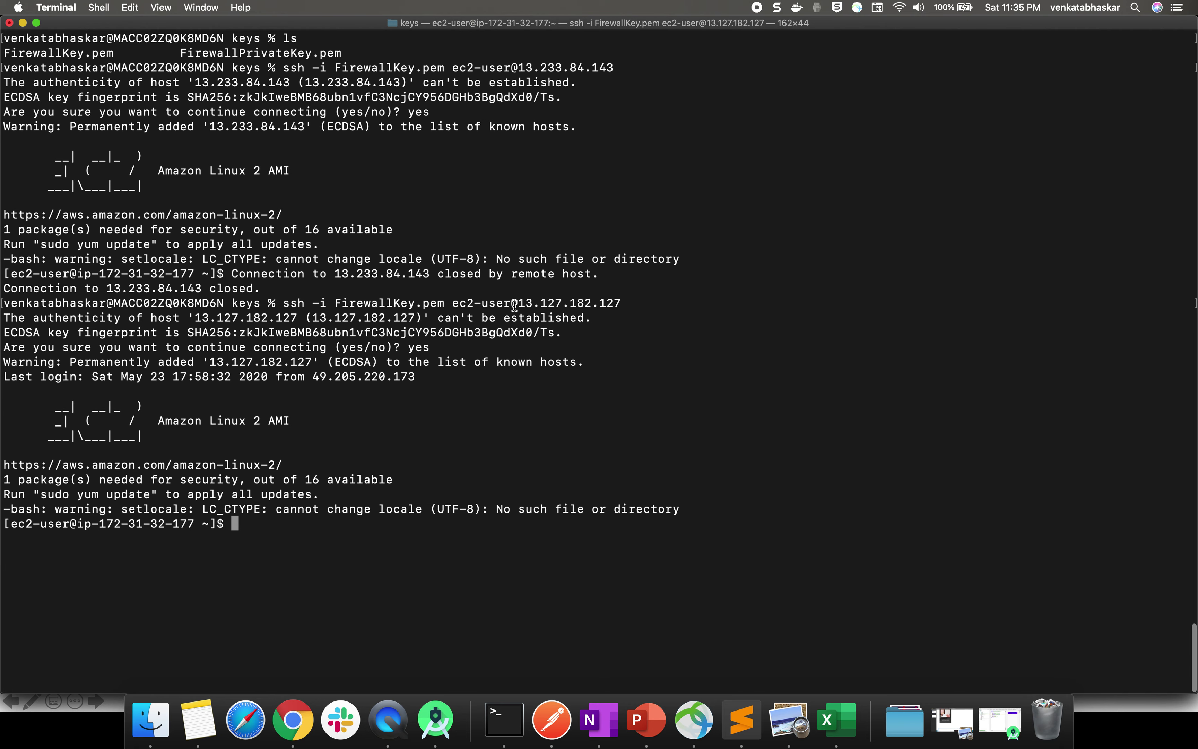
drag(5, 458, 599, 297)
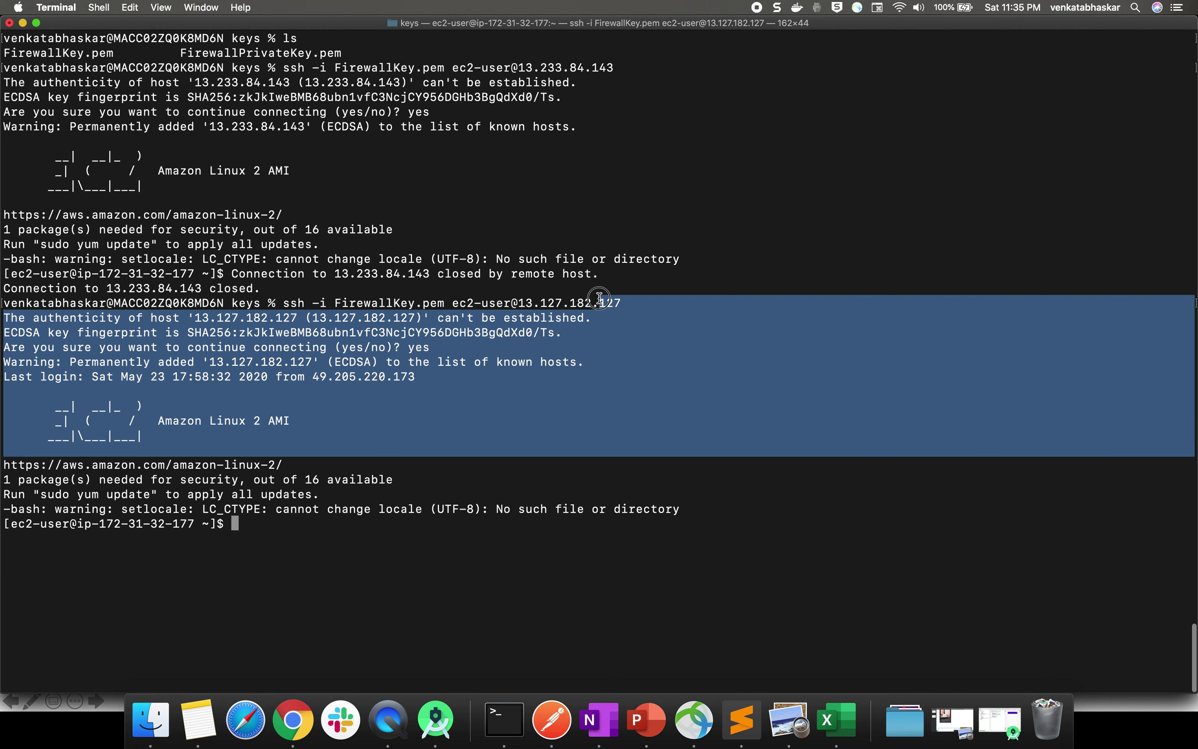
click(300, 724)
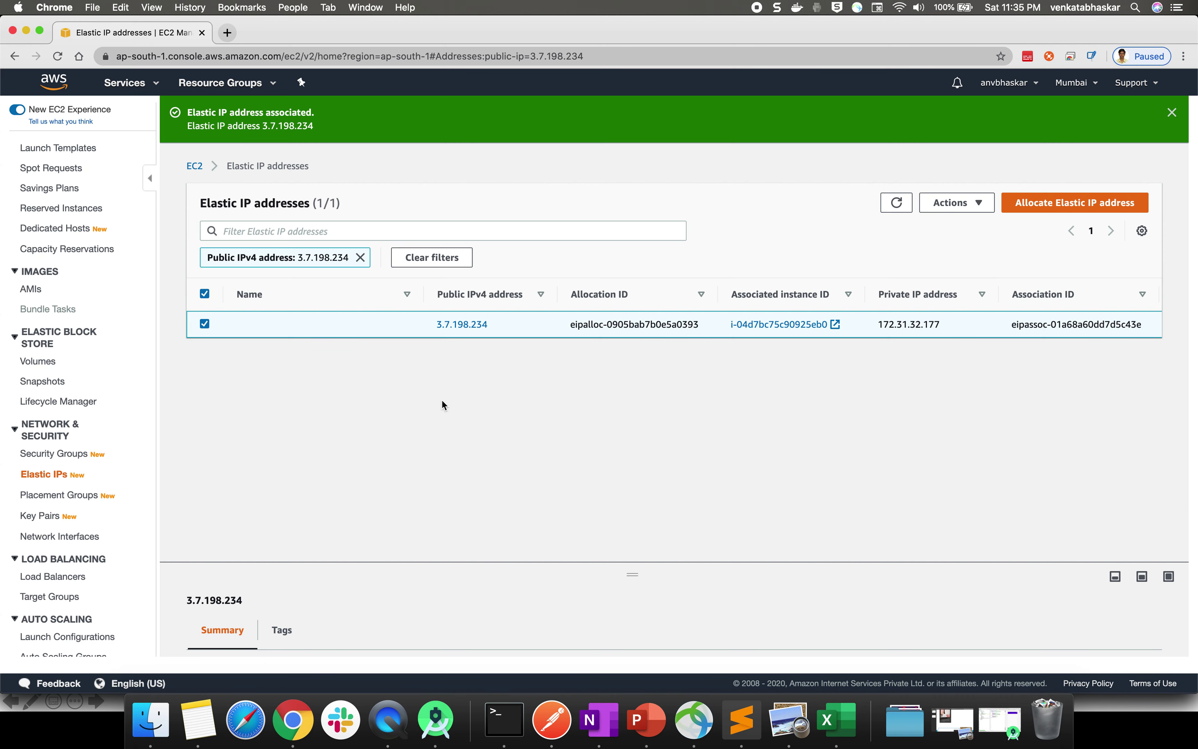
Open the running instances list from the EC2 Dashboard, select Test ElasticIP and copy its IPv4 public IP
scroll(48, 149, up, 5)
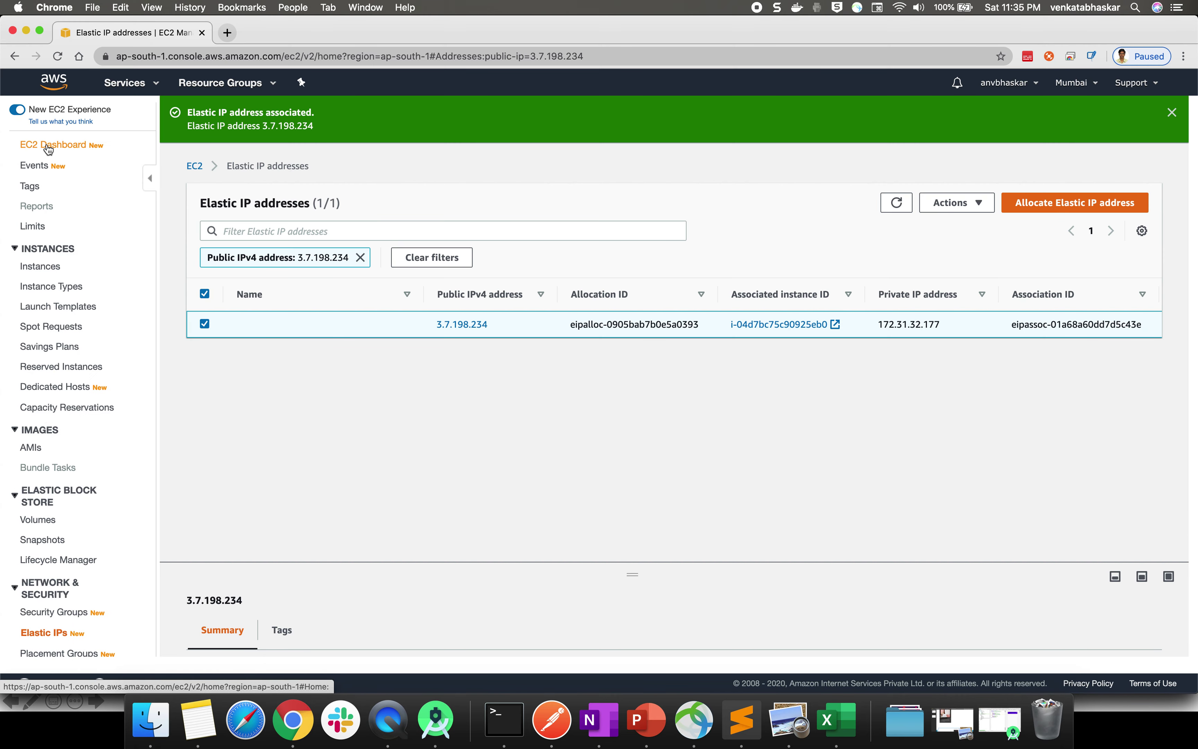
click(48, 146)
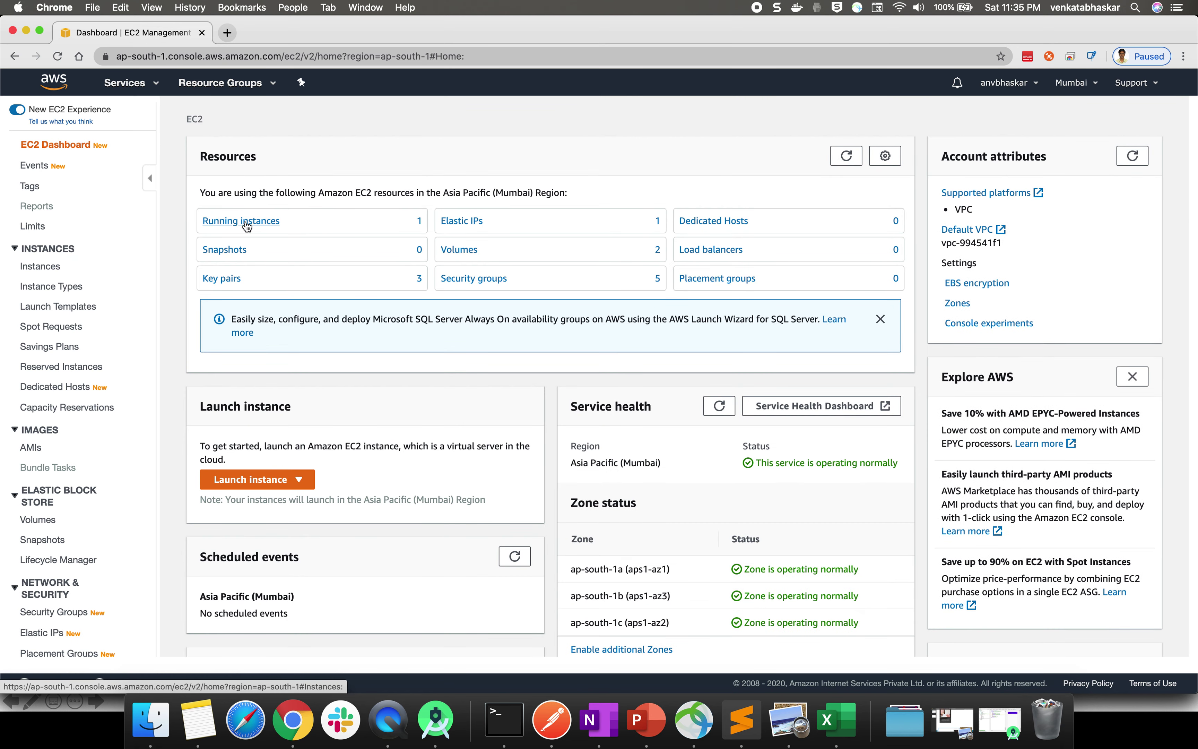
click(247, 223)
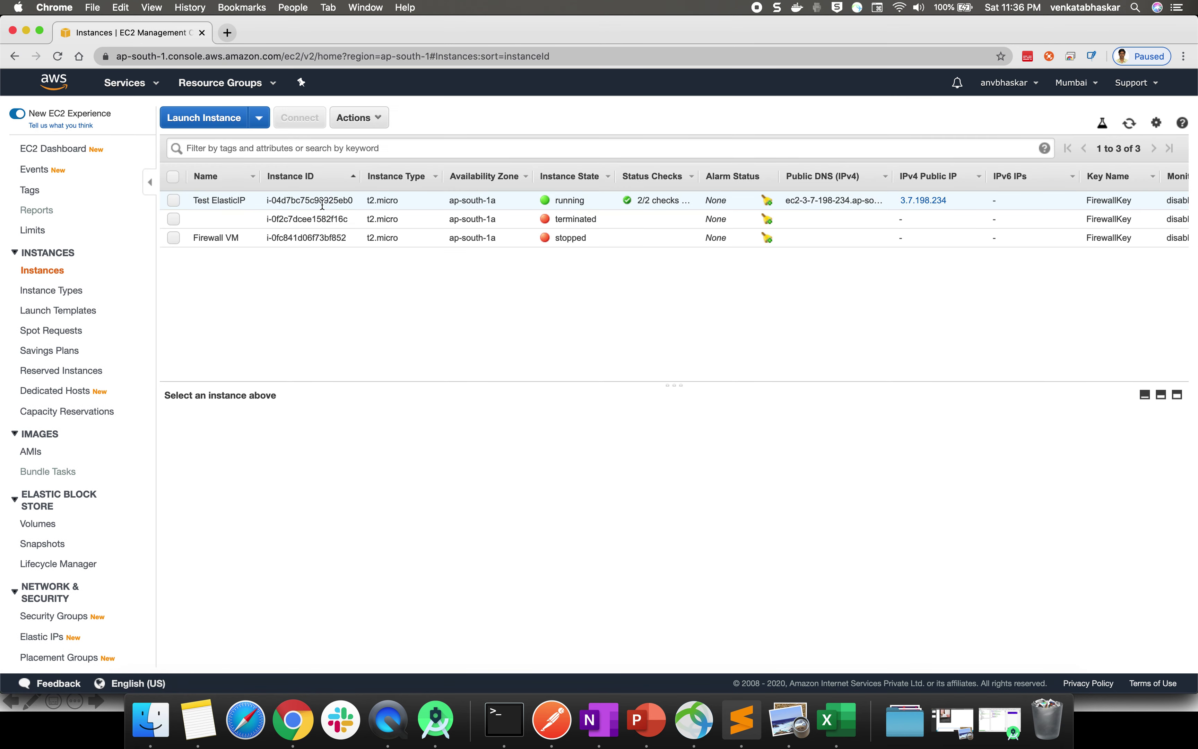
click(361, 202)
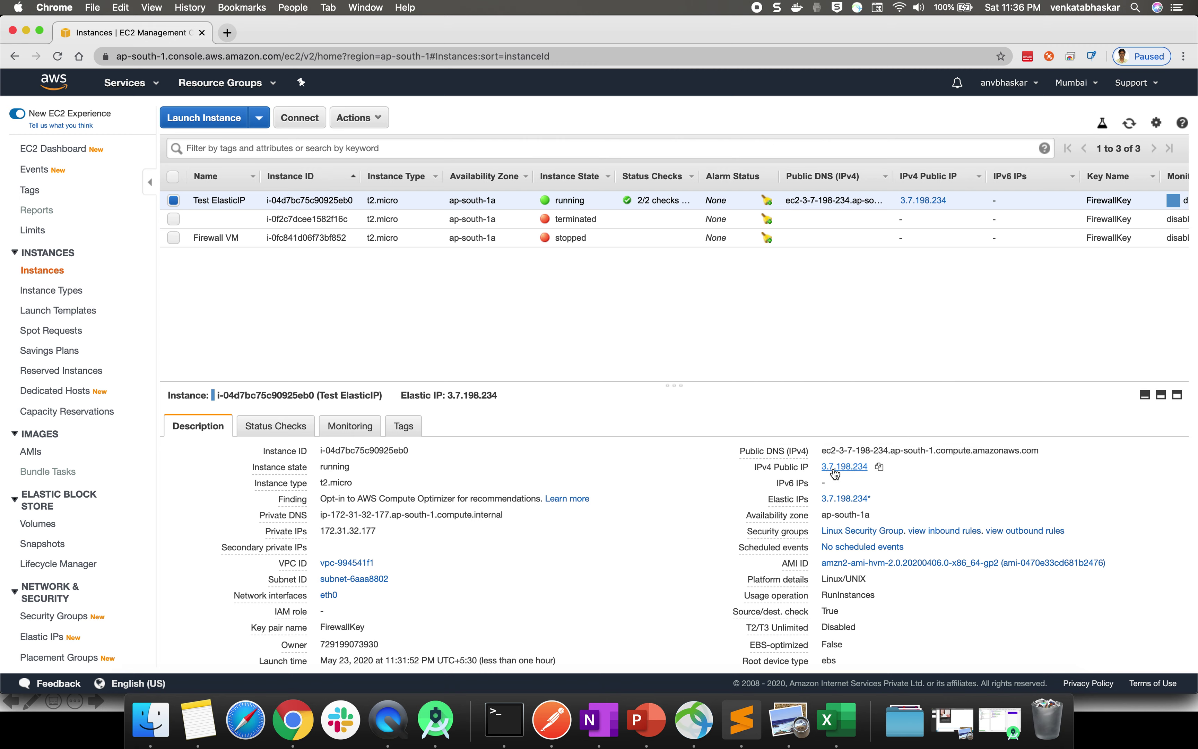
click(880, 468)
Switch to Terminal, open a new shell window and enlarge it to fill the screen
click(515, 716)
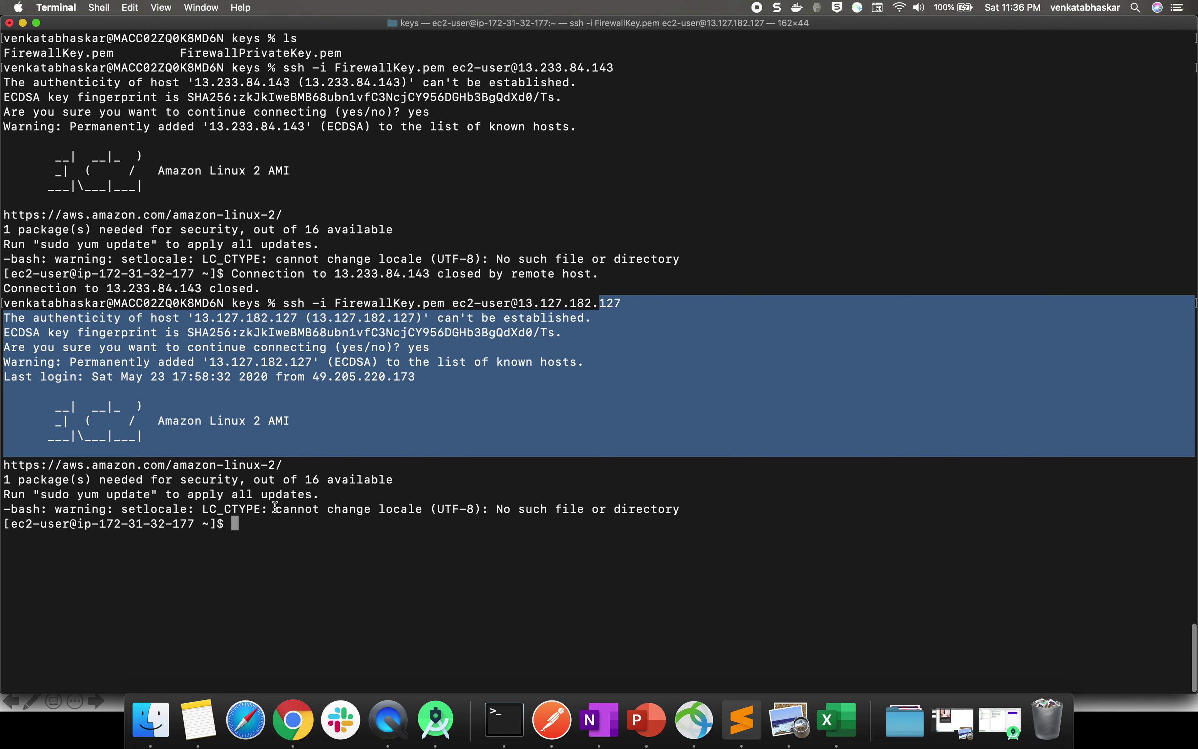
click(257, 532)
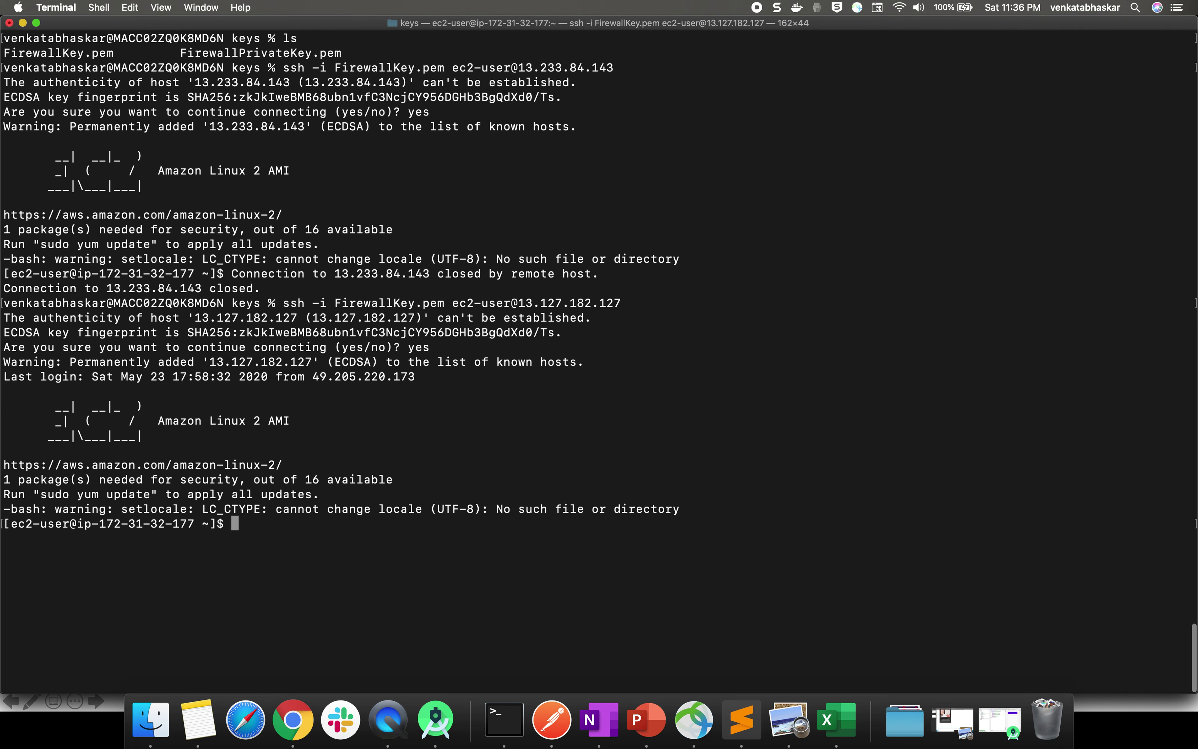
triple_click(393, 345)
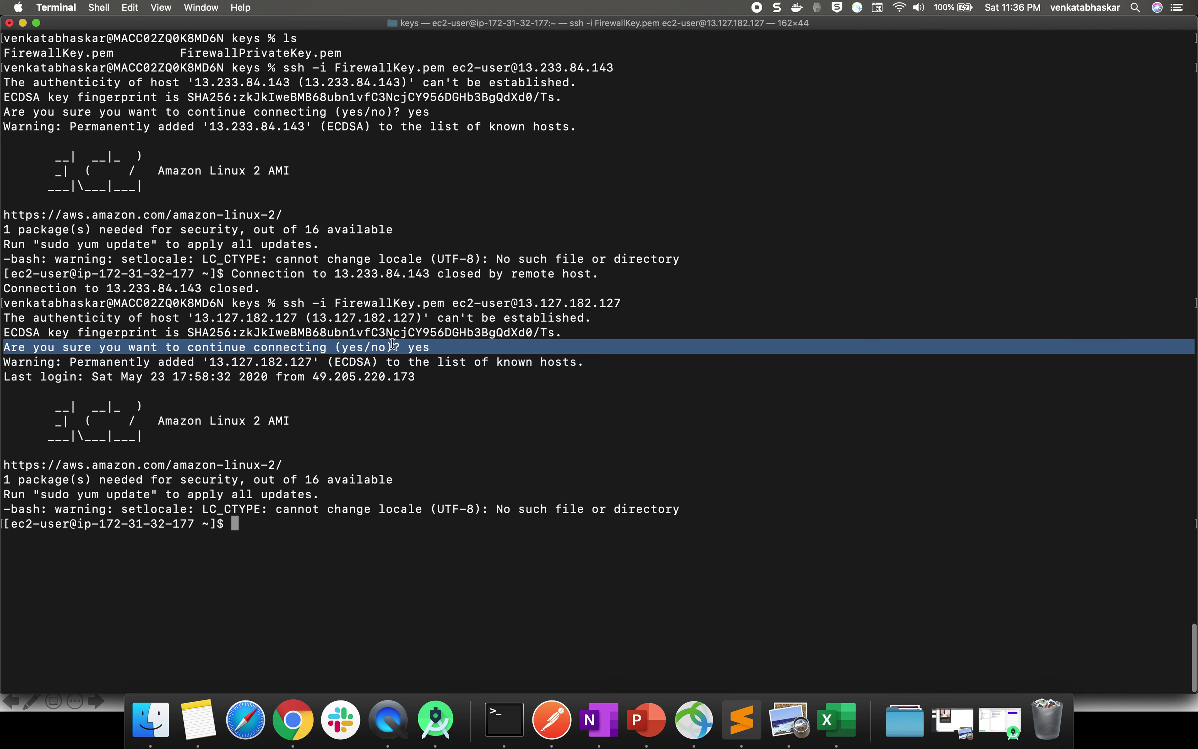
key(super+n)
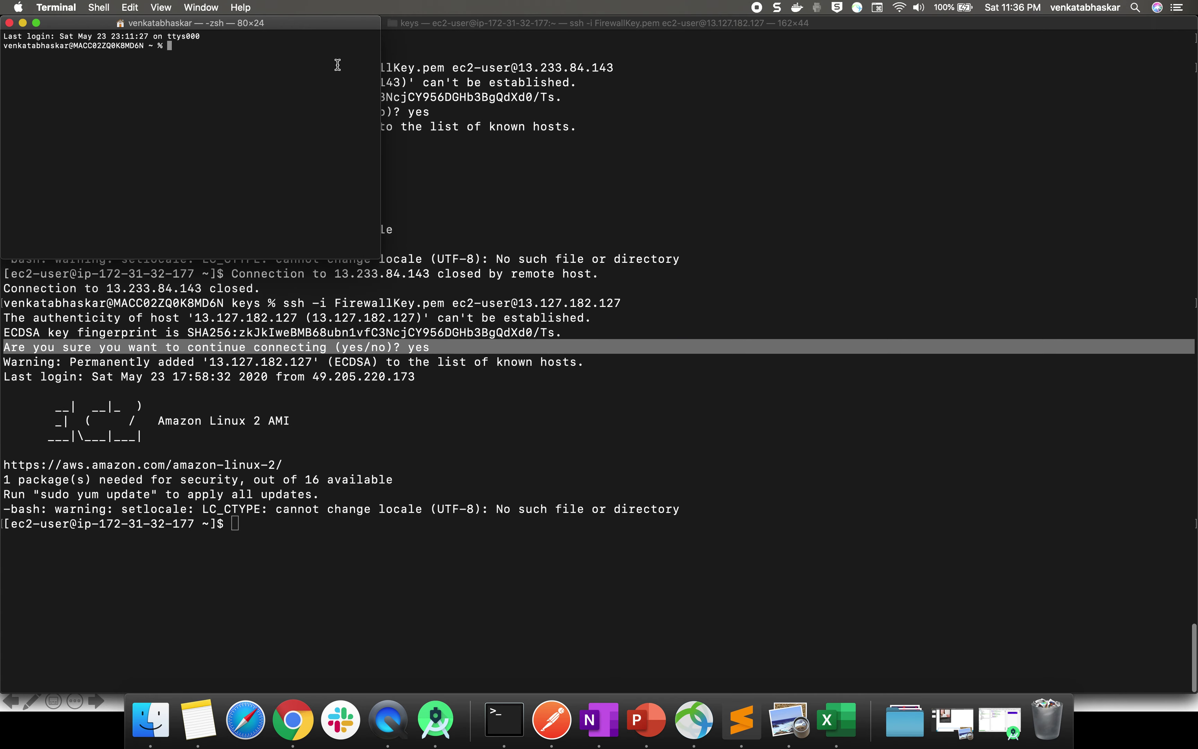
double_click(304, 25)
Change the working directory to the keys folder inside Downloads
text(cd )
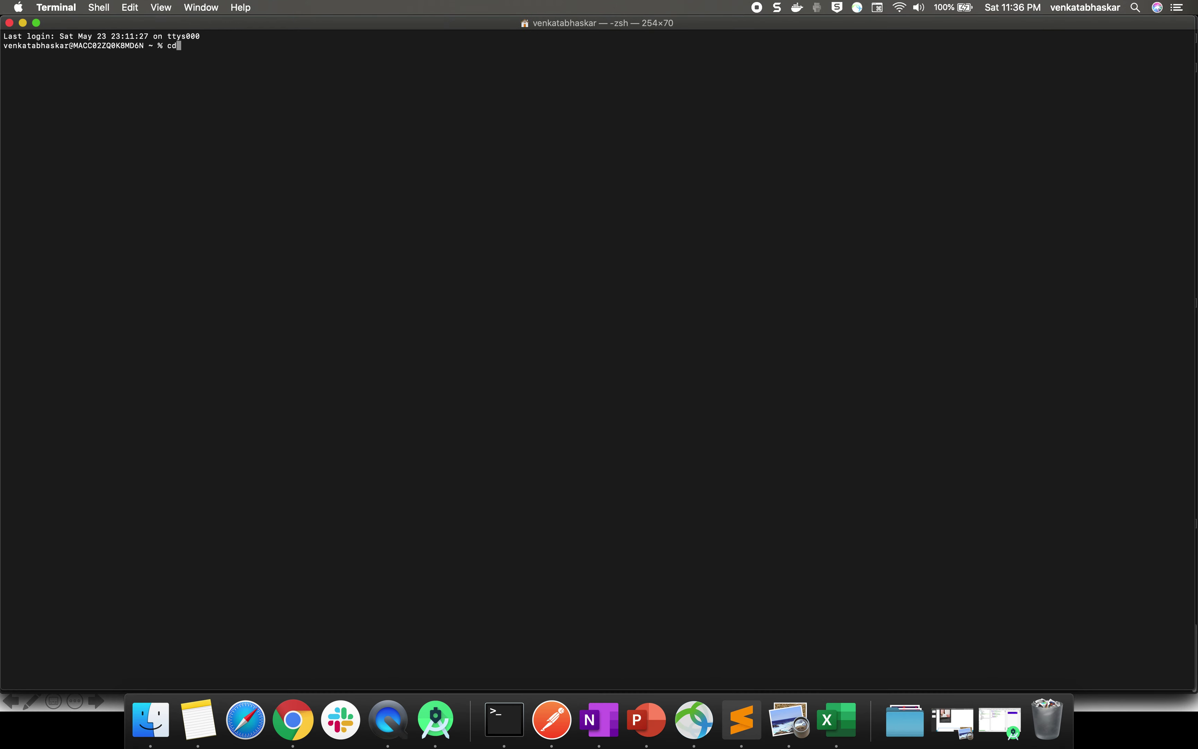
text(Down)
key(Tab)
key(Return)
text(cd Key)
key(BackSpace)
key(BackSpace)
key(BackSpace)
text(keys)
key(Return)
Enlarge the terminal text by three increments and list the keys folder's files with ls
key(super+equal)
key(super+equal)
key(super+equal)
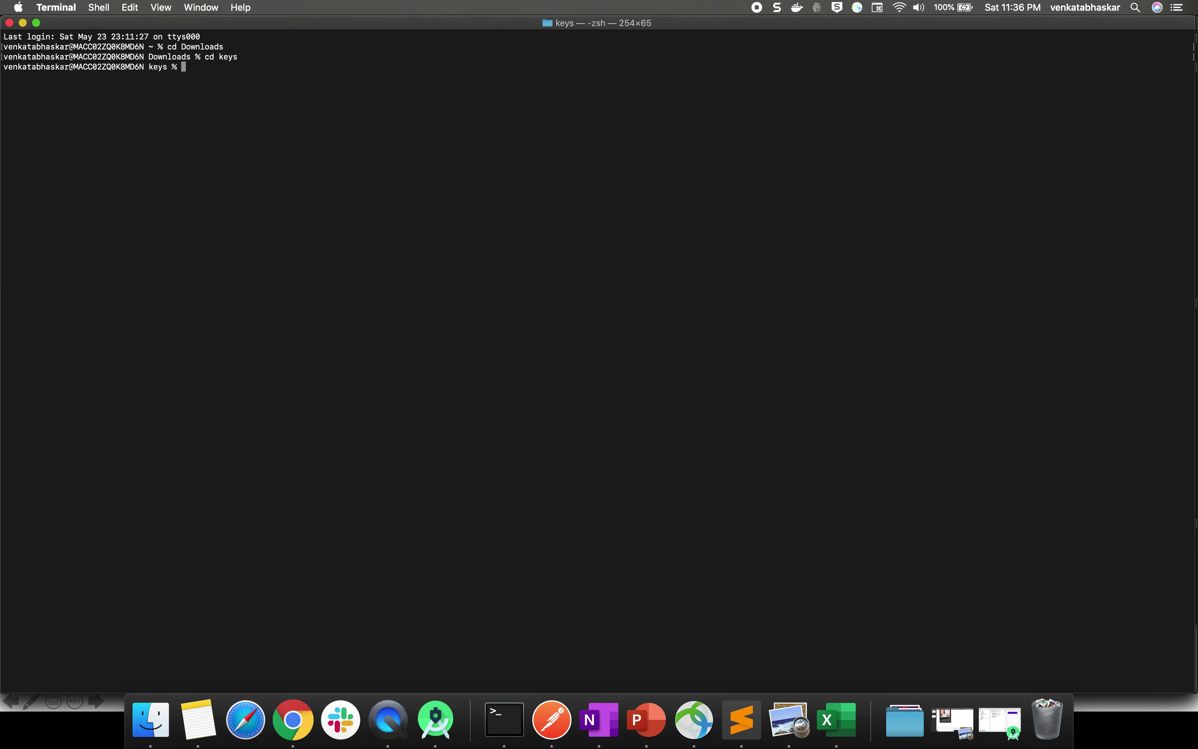
text(ls)
key(Return)
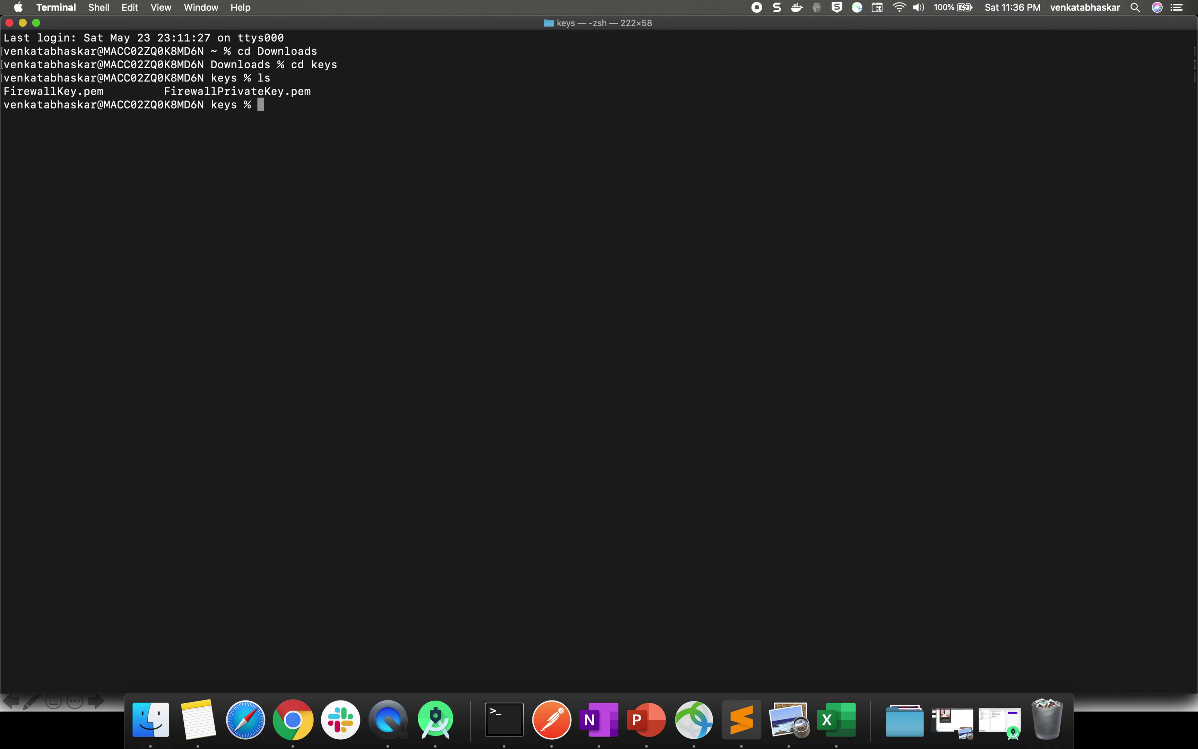
text(ssh -i Fie)
key(BackSpace)
text(rewallKey)
key(Tab)
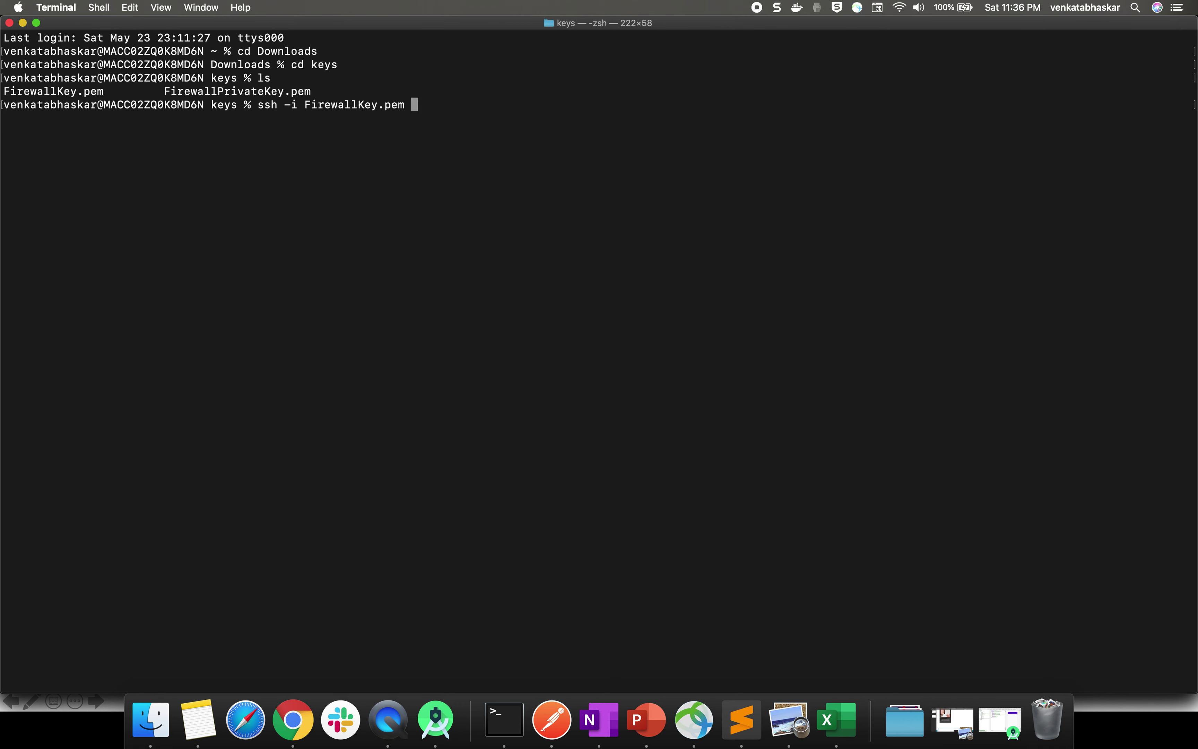
text(ec2-user@)
key(super+v)
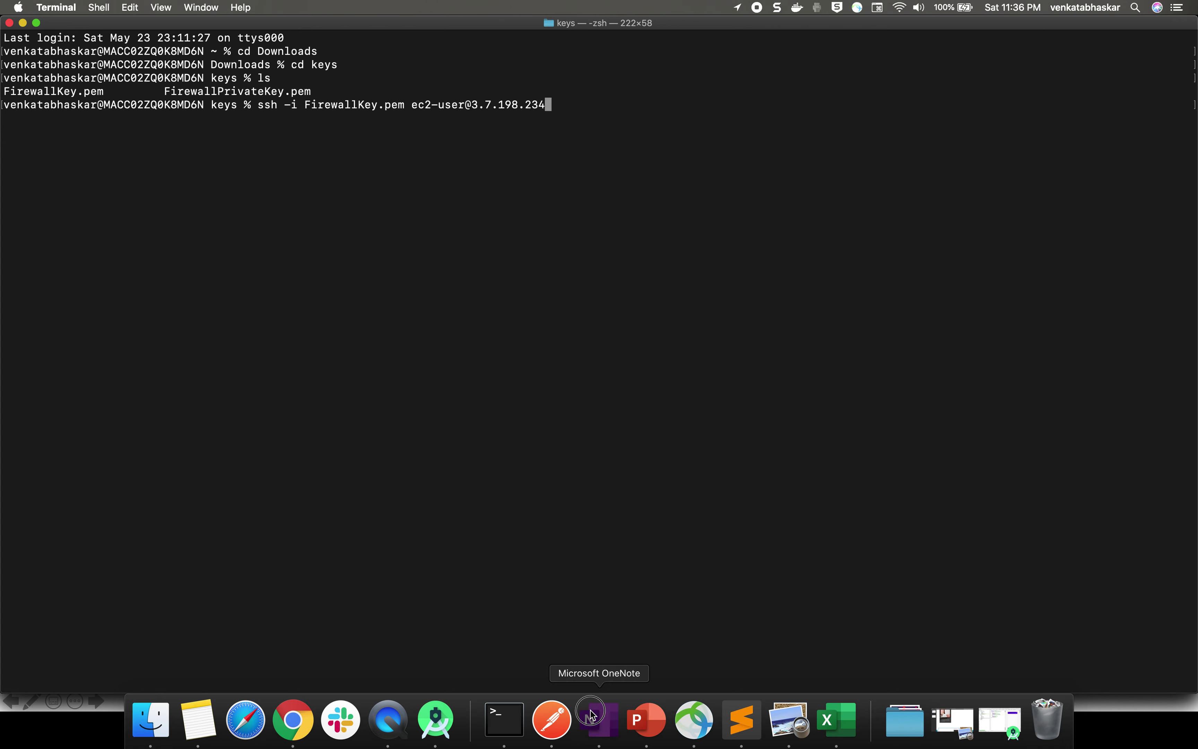
Check the Elastic Ip line noted in OneNote and return to Terminal
click(599, 719)
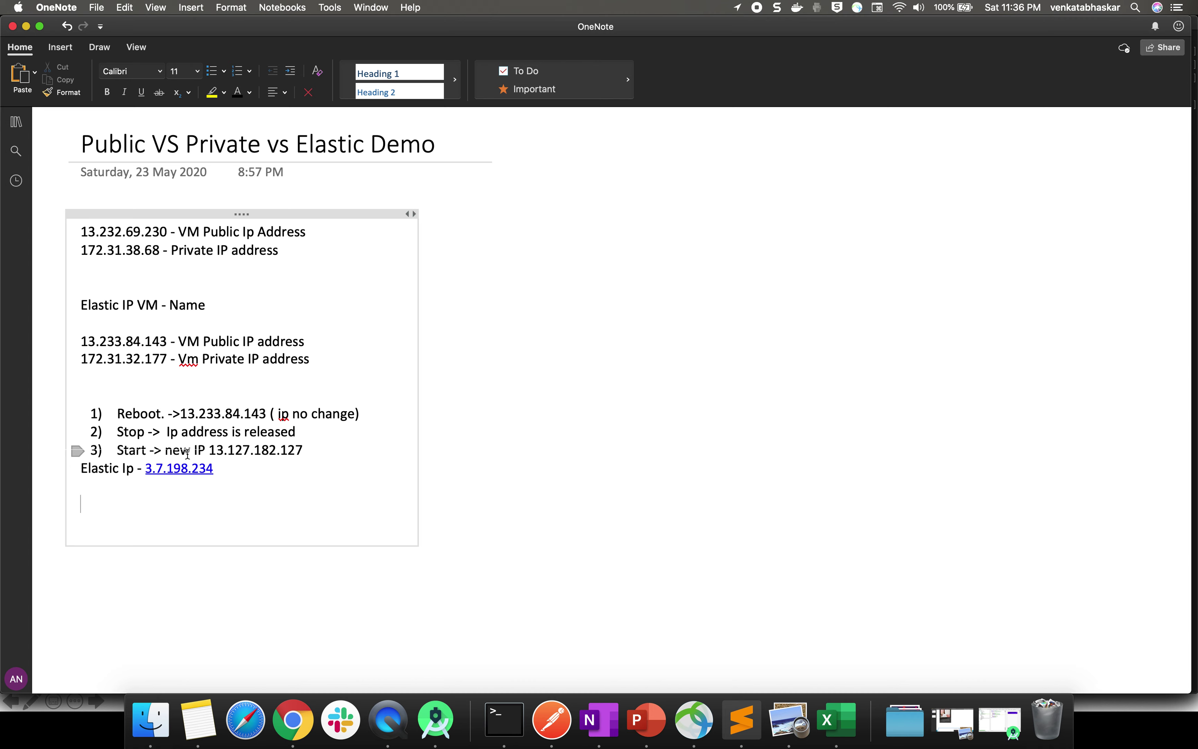
click(223, 468)
click(504, 719)
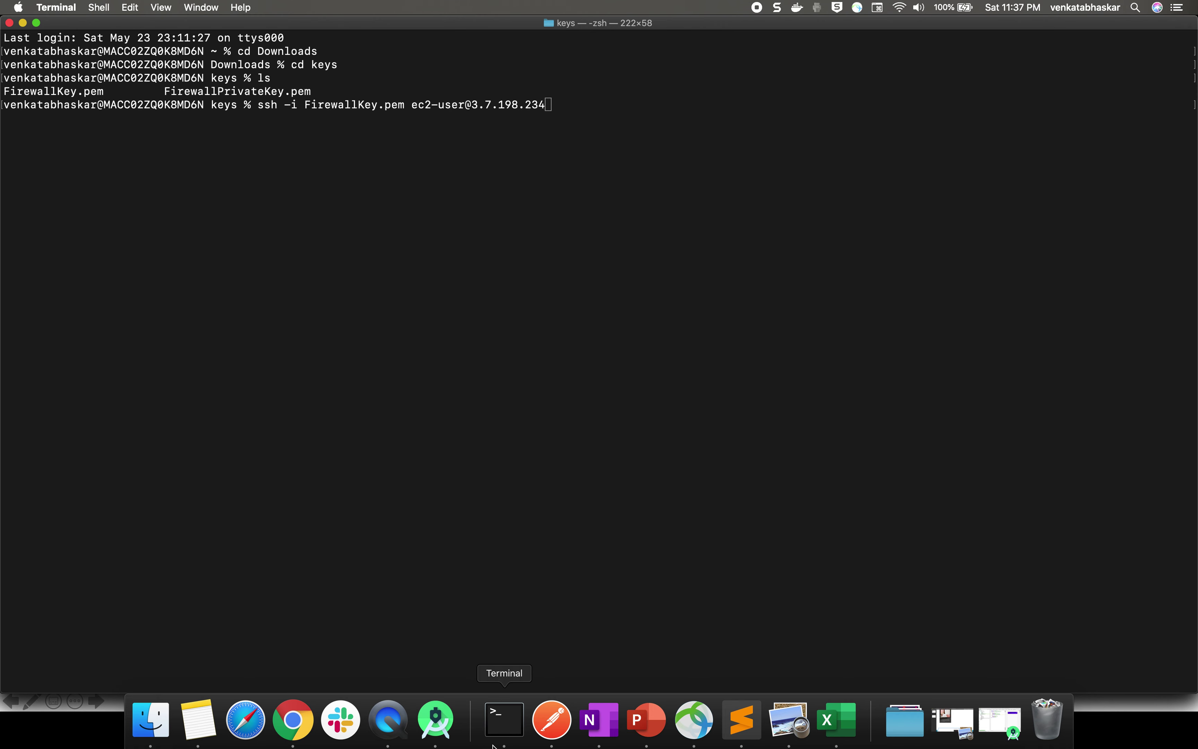
Run the prepared ssh command, answer yes to the host authenticity question, and highlight the address on the last login line
key(Return)
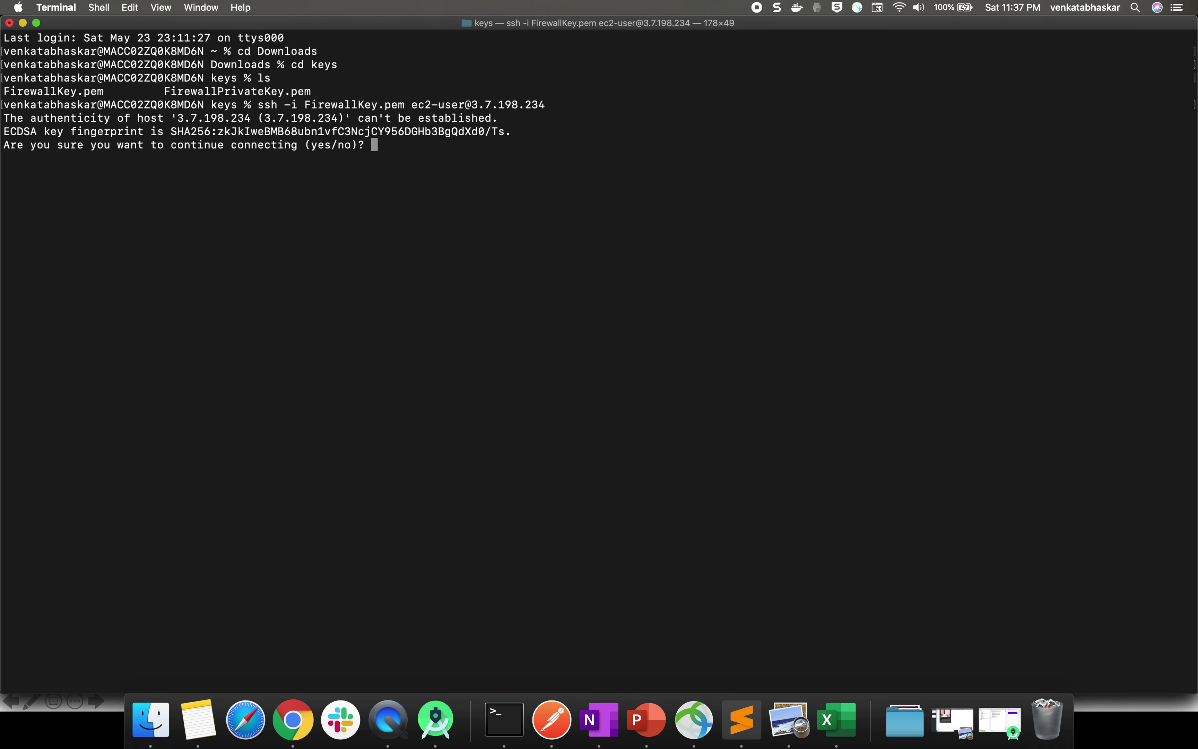
text(yes)
key(Return)
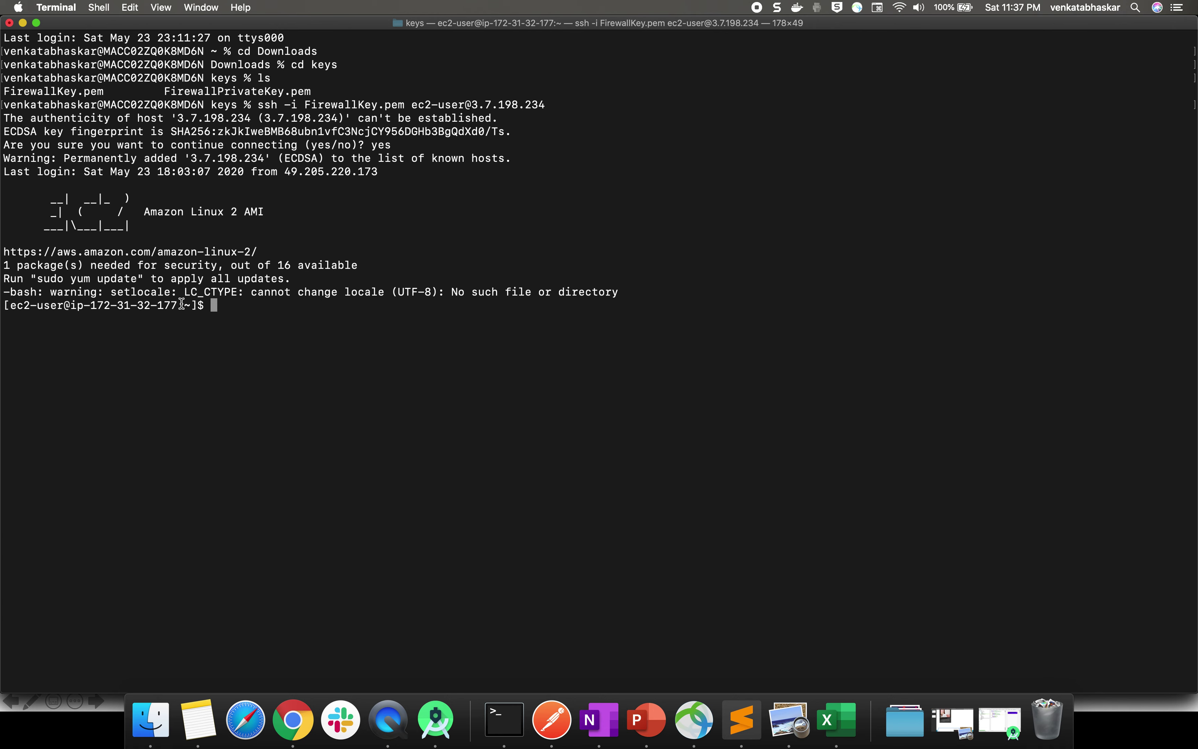
click(284, 172)
drag(283, 172, 374, 173)
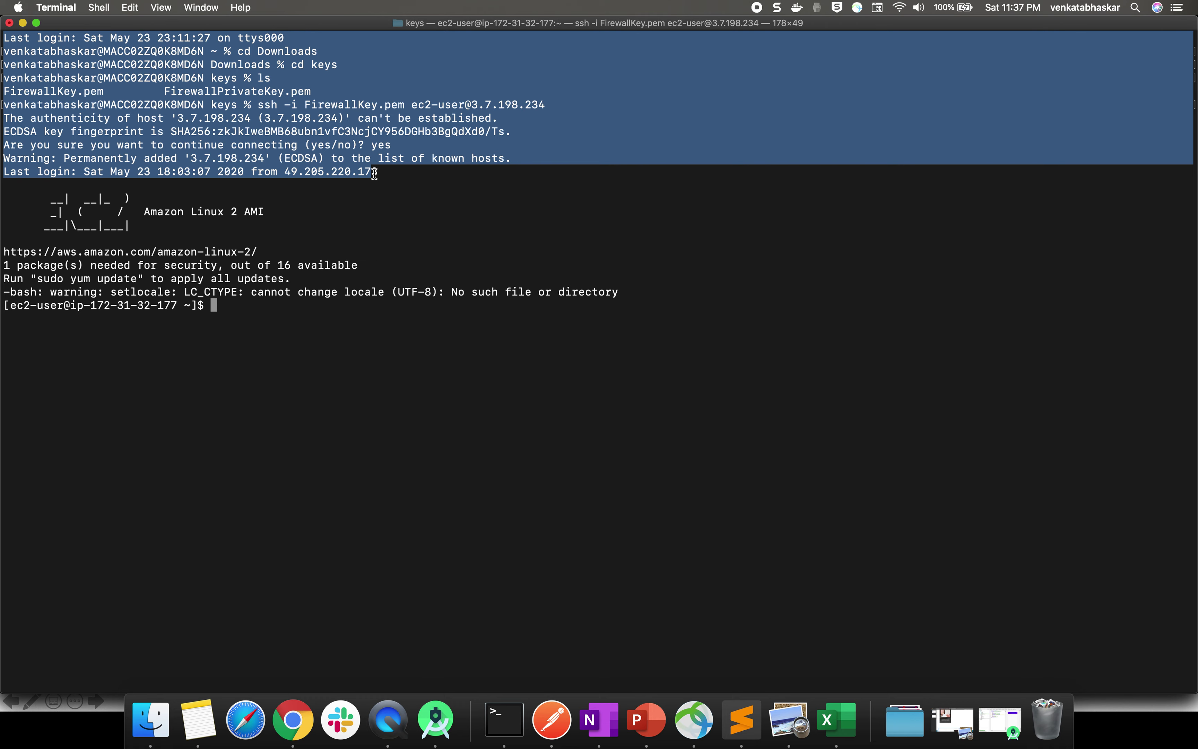
Switch to Chrome, stop the Test ElasticIP instance and check its IPv4 public IP
click(293, 721)
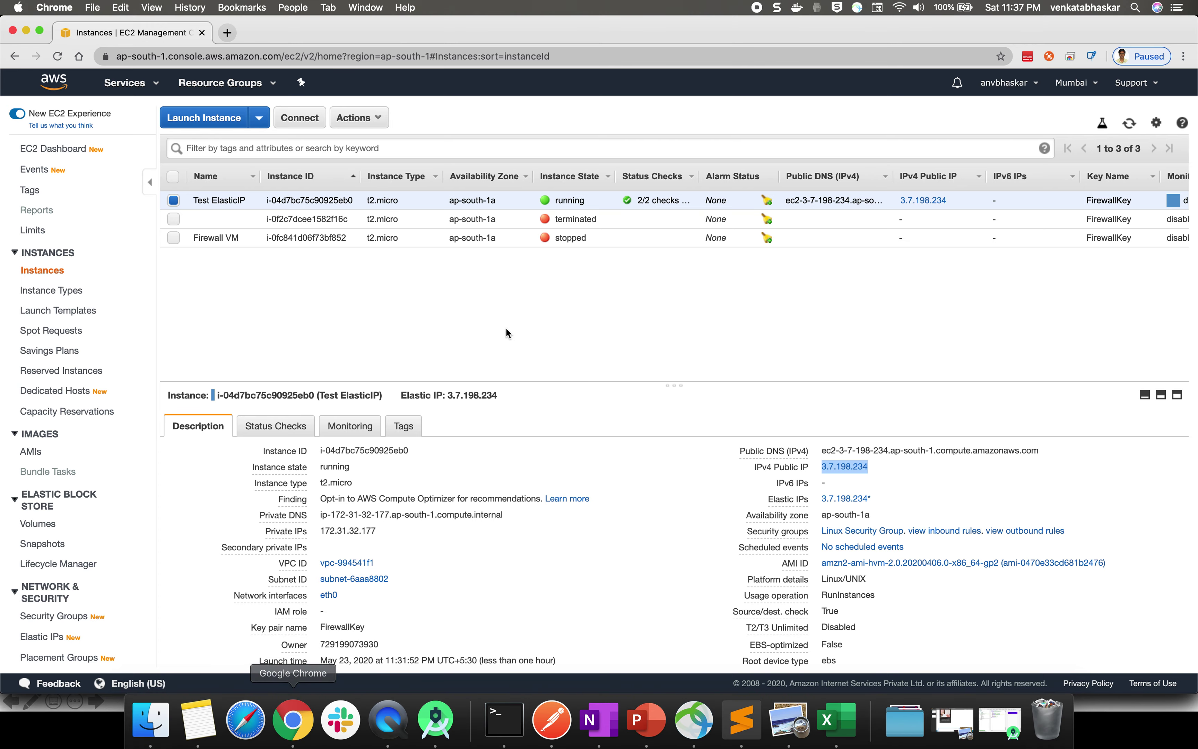
click(530, 203)
right_click(531, 204)
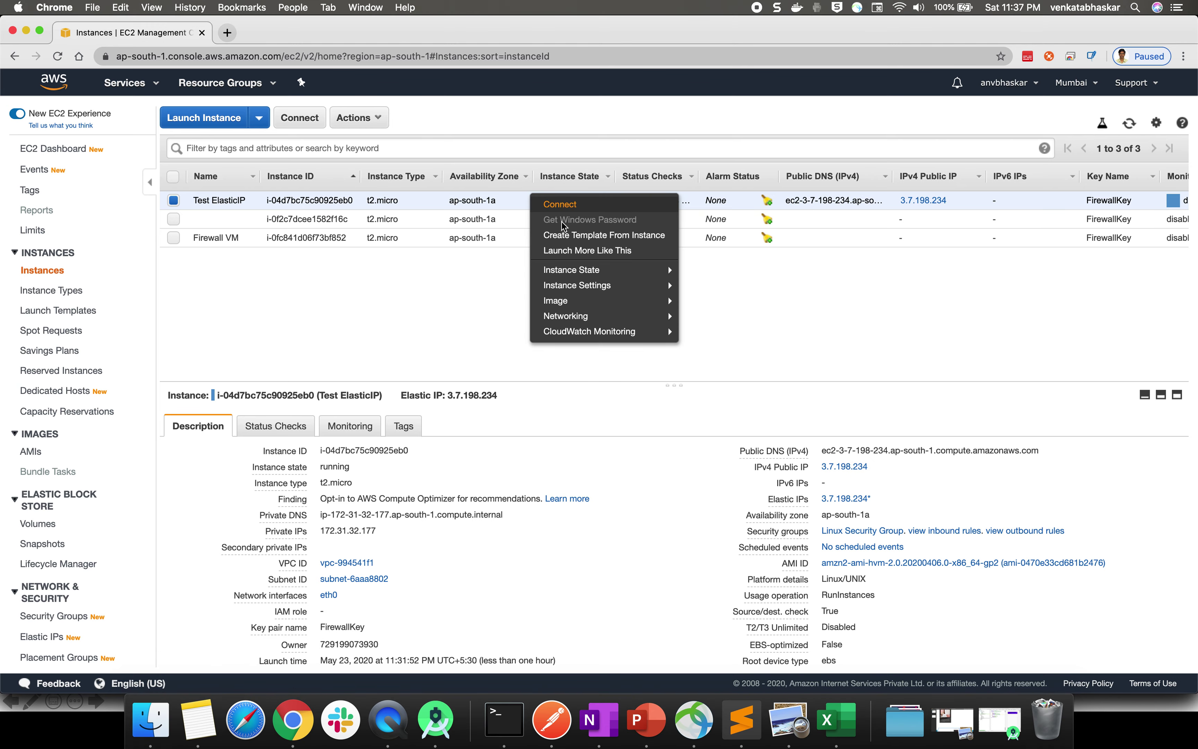
mouse_move(623, 276)
click(700, 287)
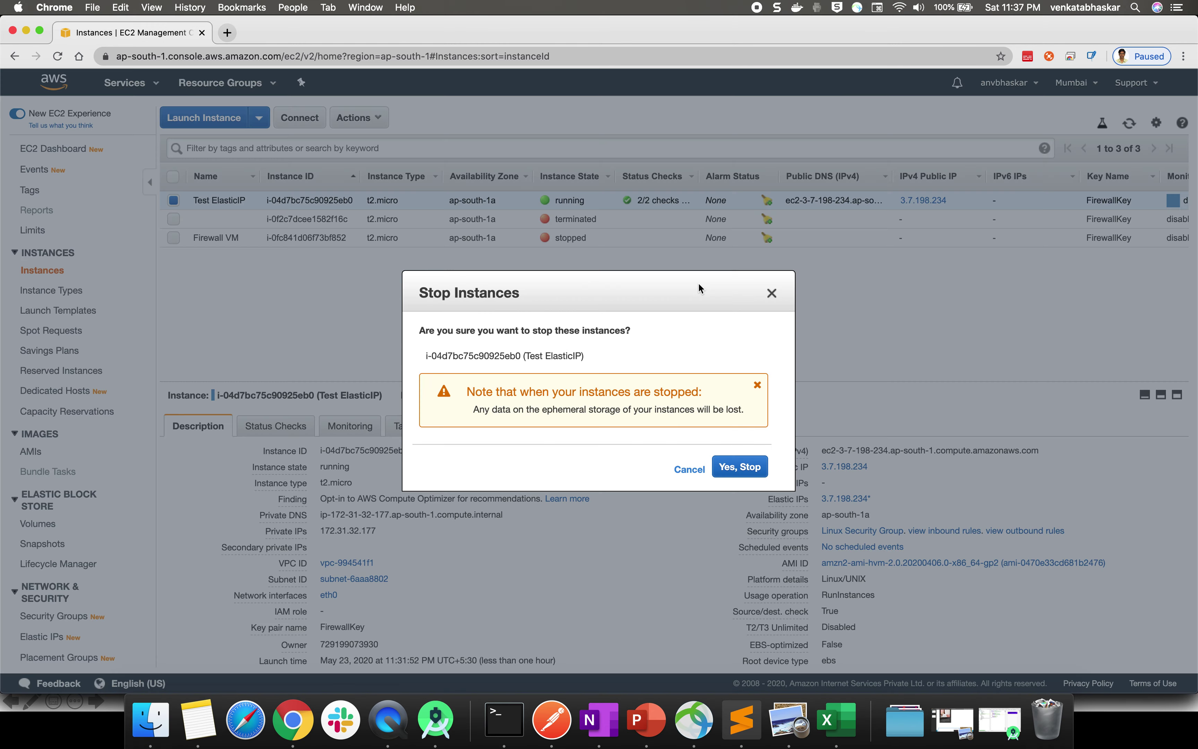
click(733, 468)
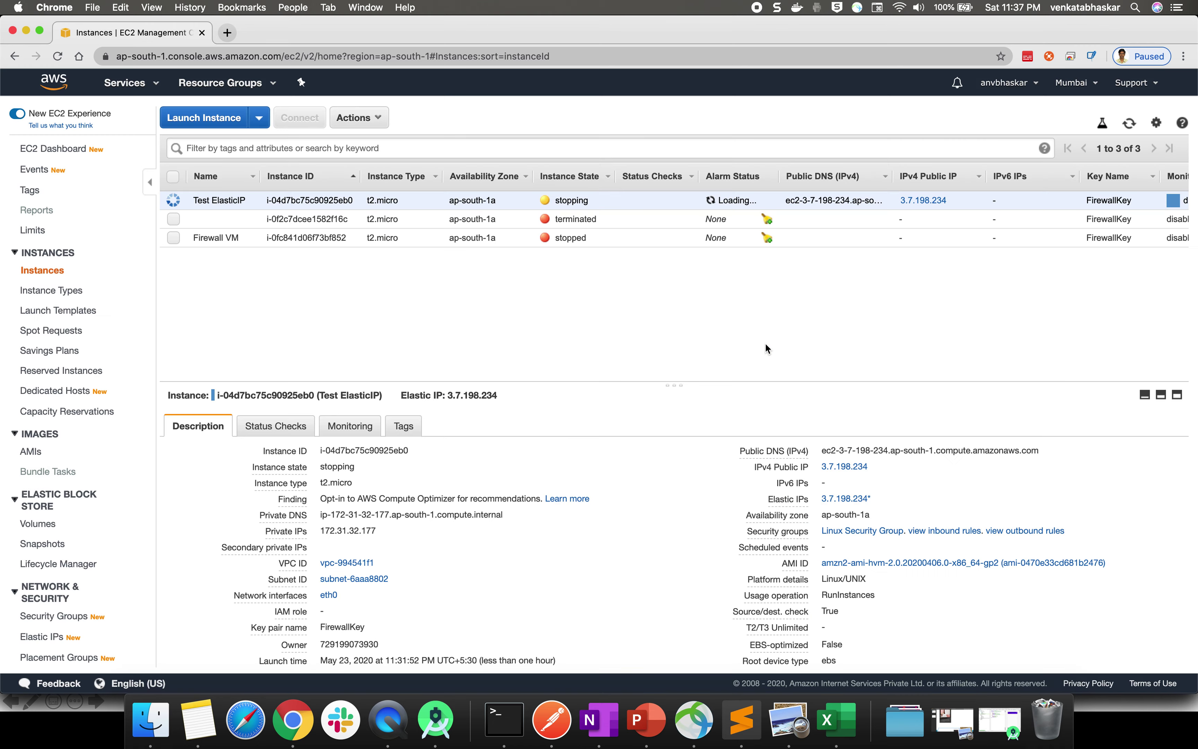
mouse_move(818, 469)
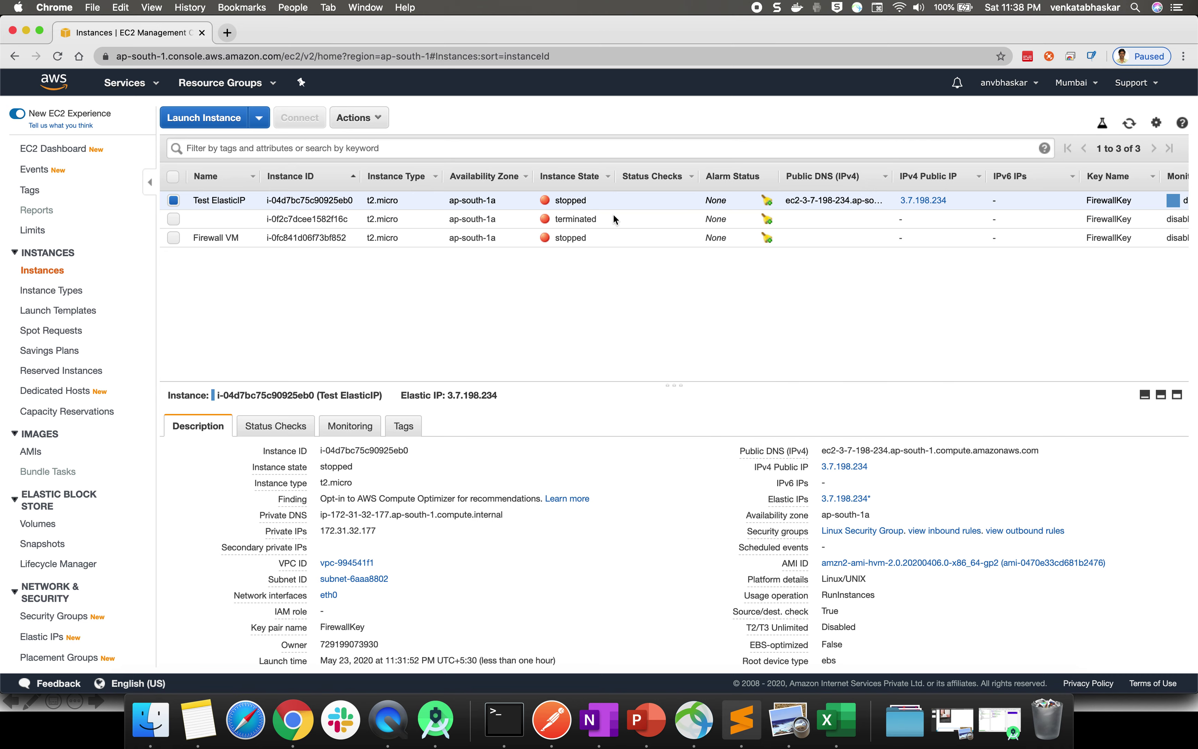
Start the stopped Test ElasticIP instance and confirm the start
right_click(476, 201)
mouse_move(589, 274)
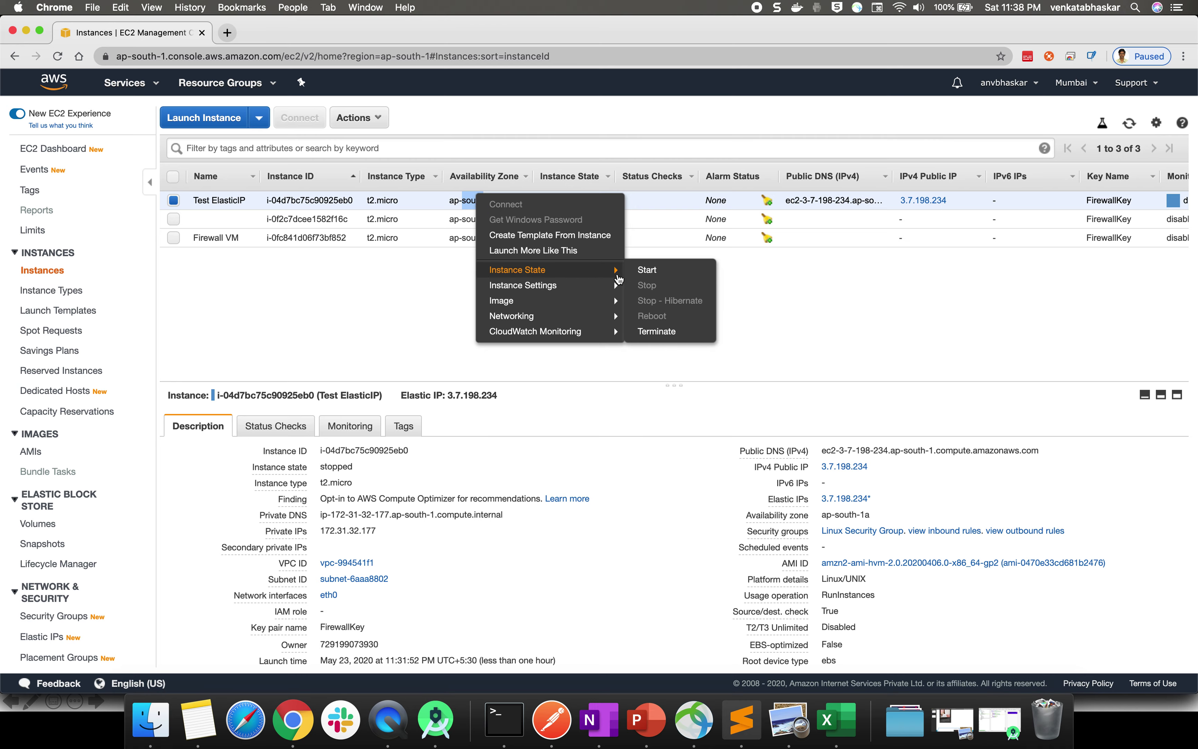
click(641, 275)
click(698, 430)
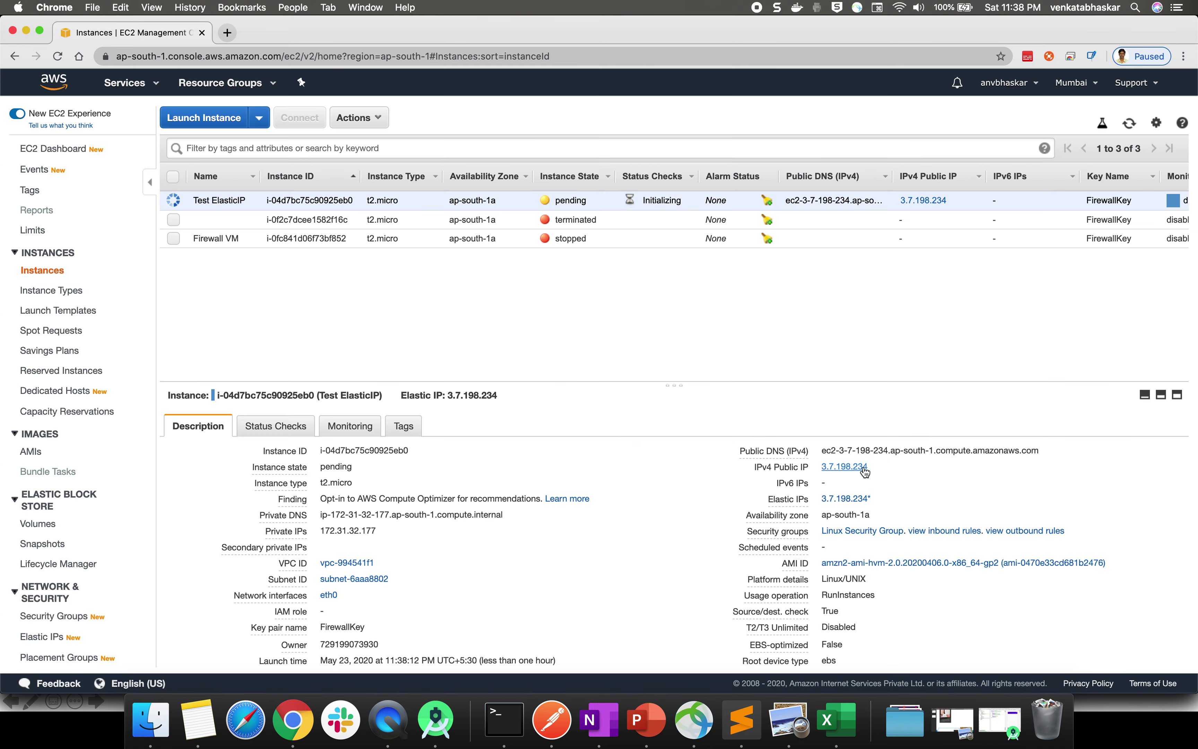
Check the IPv4 public IP and Elastic IP of the restarted Test ElasticIP instance, refreshing the instance list
mouse_move(865, 471)
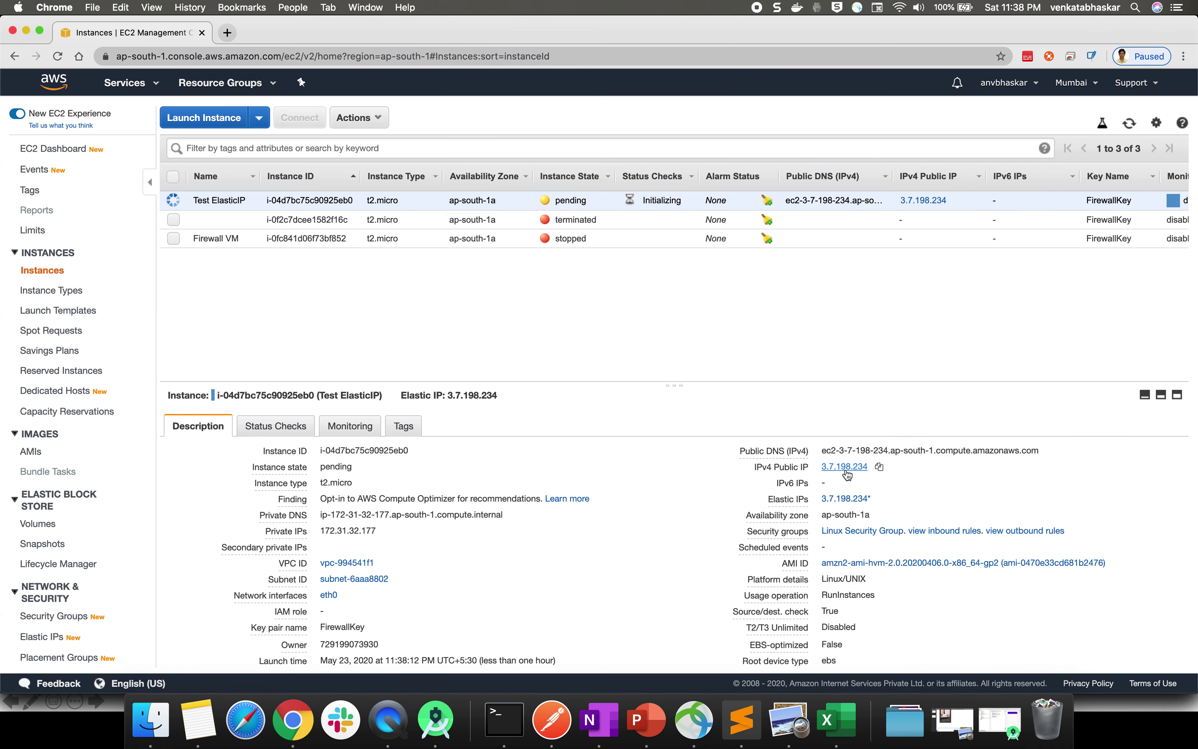
click(878, 468)
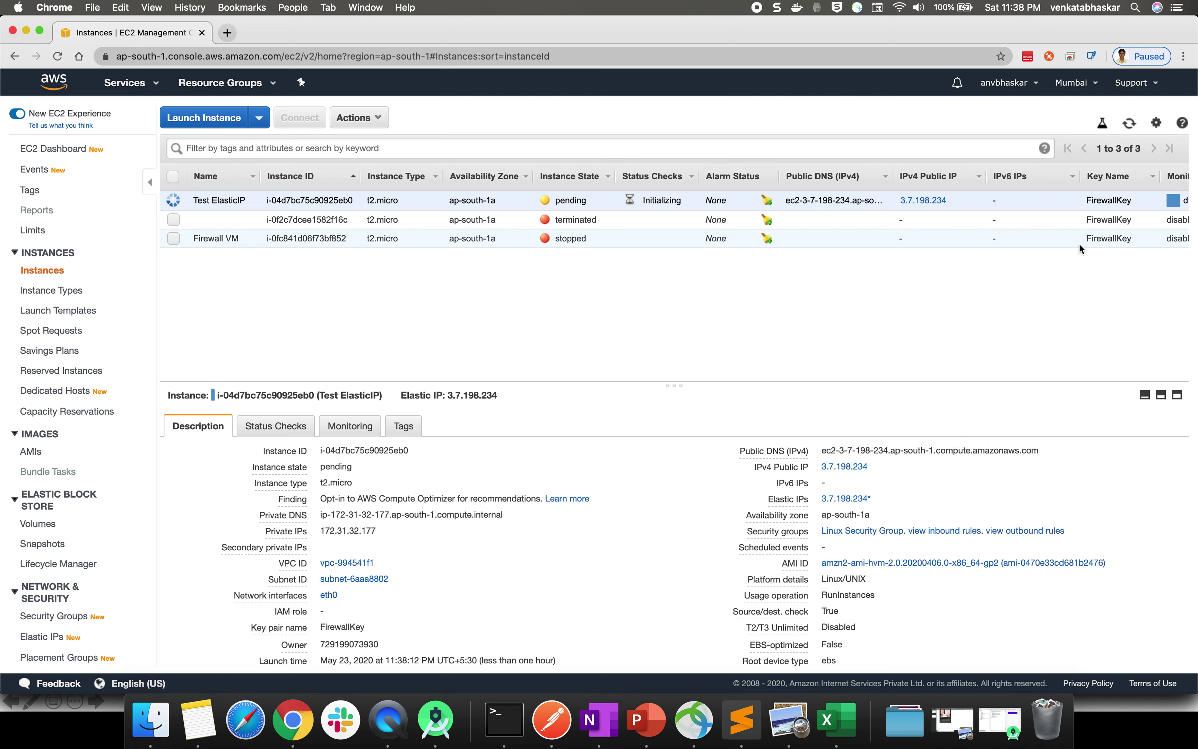
click(1131, 125)
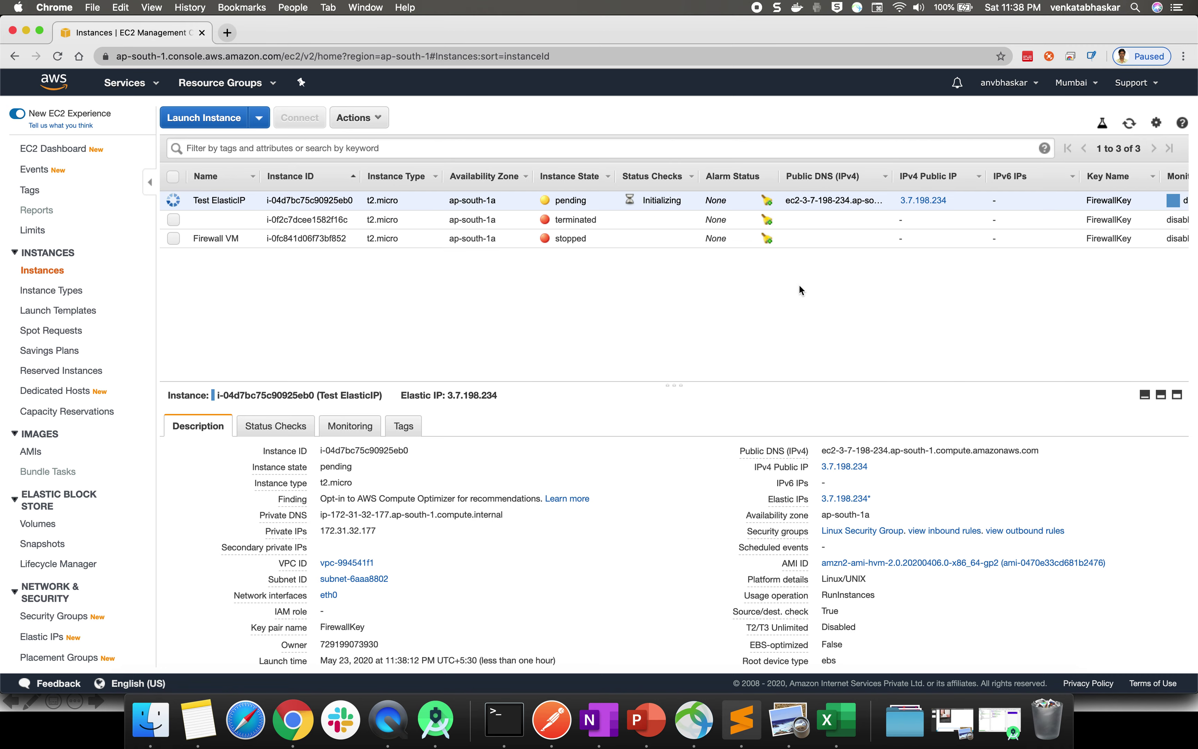
mouse_move(830, 471)
mouse_move(771, 501)
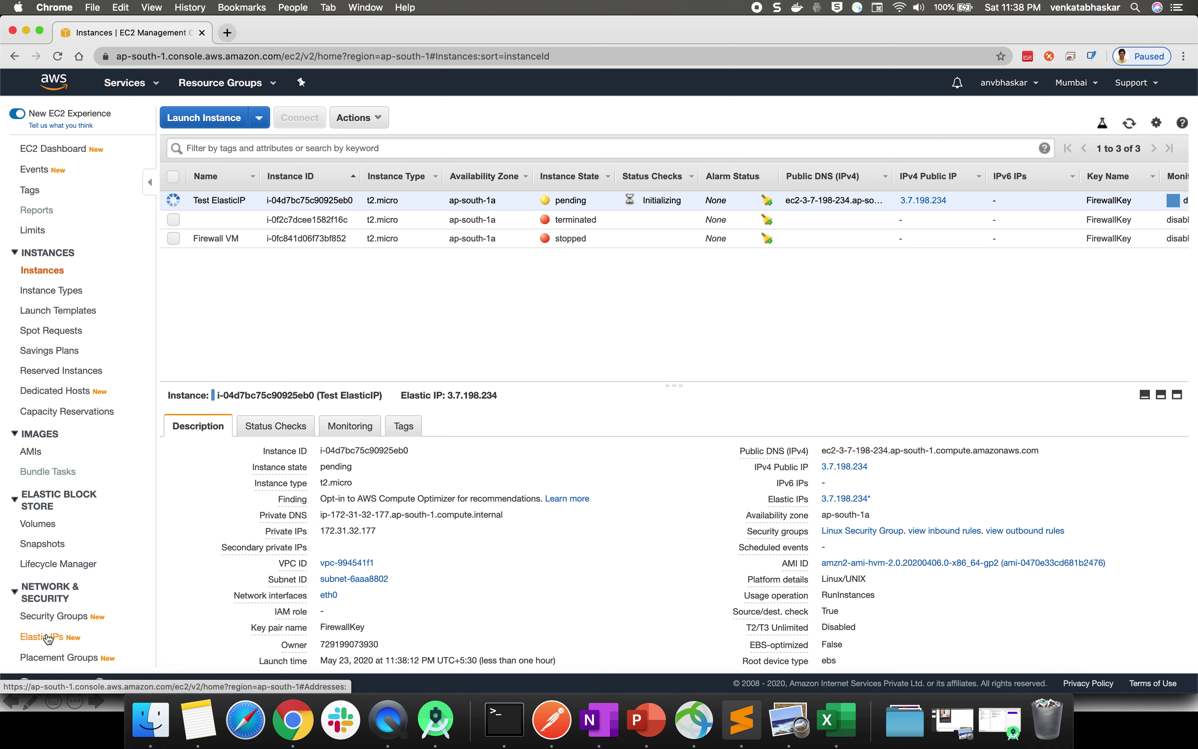
Disassociate the Elastic IP address from the Test ElasticIP instance, confirm it, and highlight the instance's IPv4 public IP
right_click(421, 204)
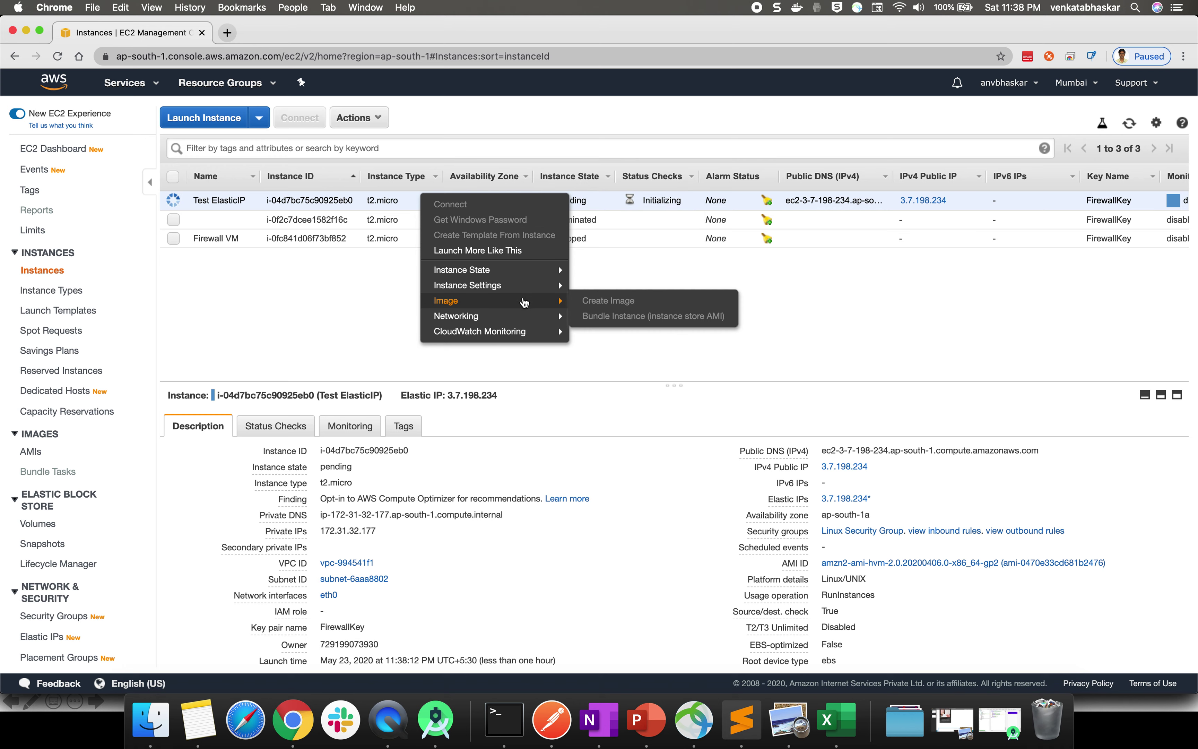
mouse_move(531, 318)
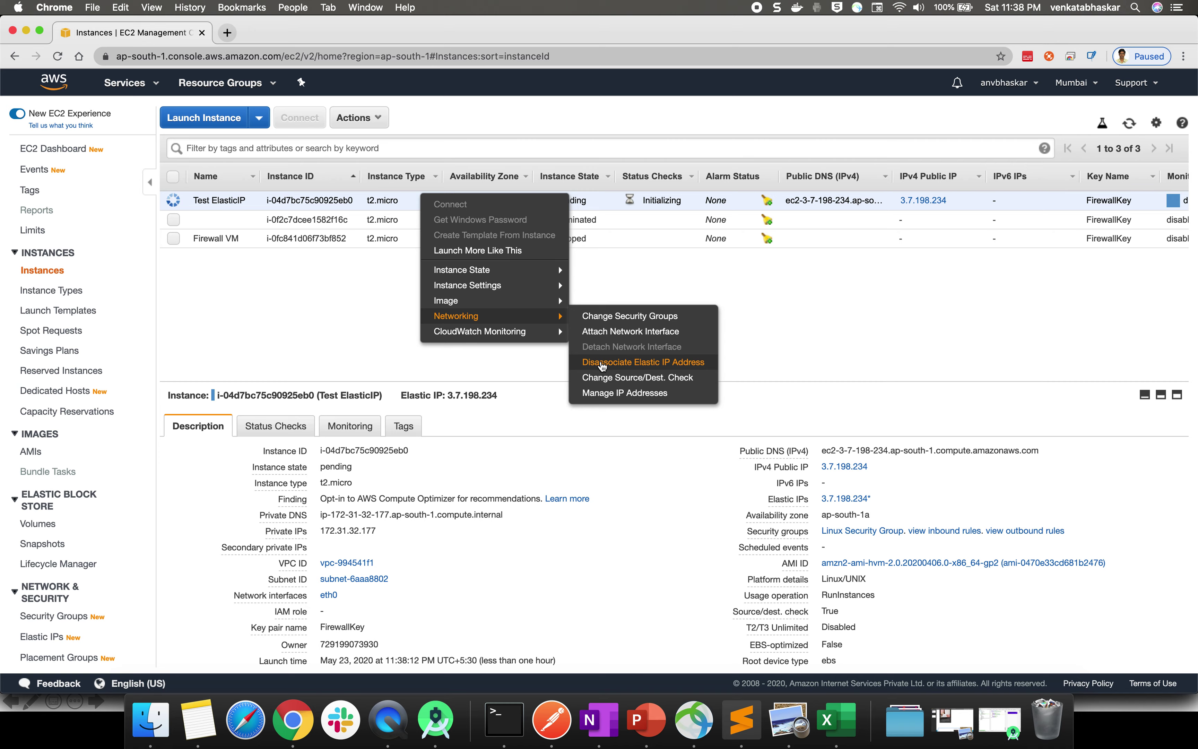
click(602, 365)
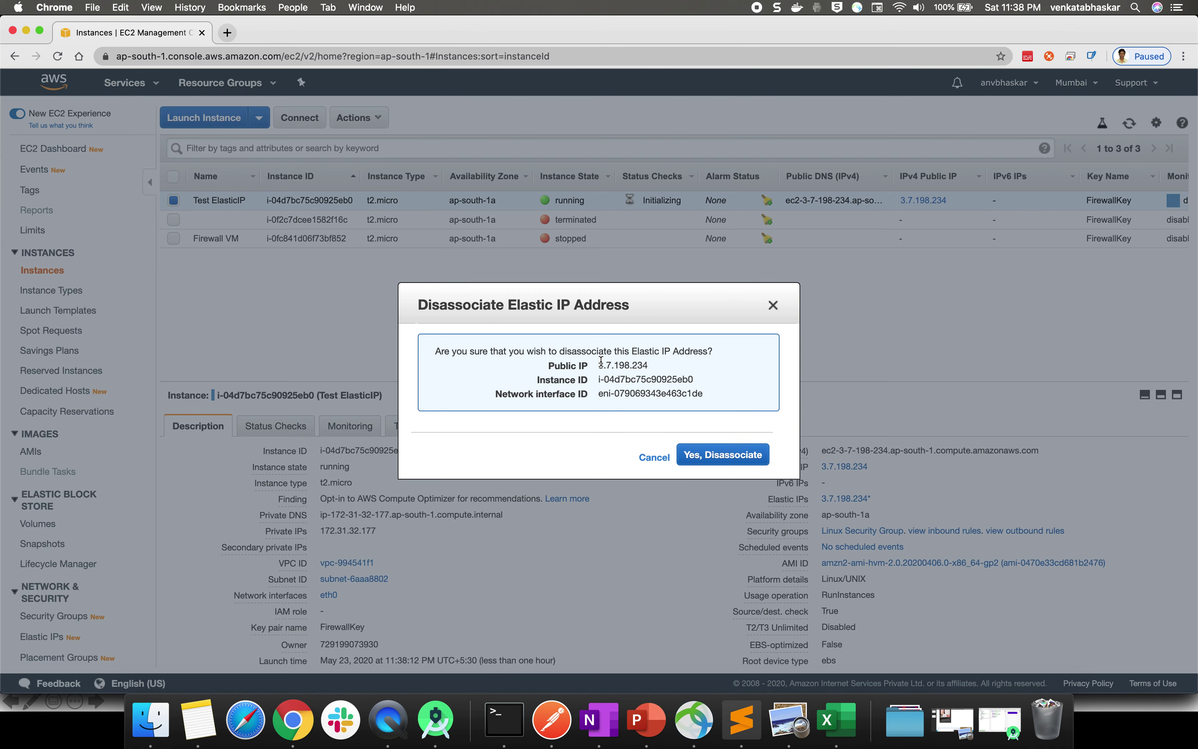
click(713, 456)
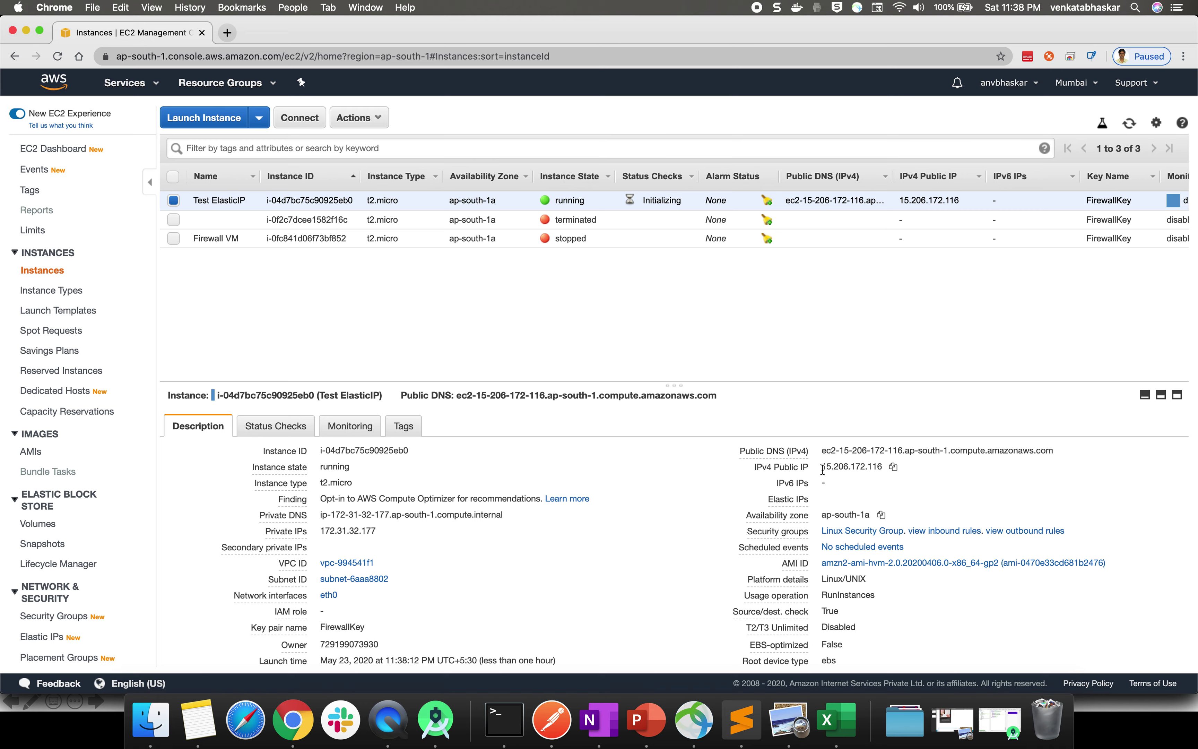
click(890, 466)
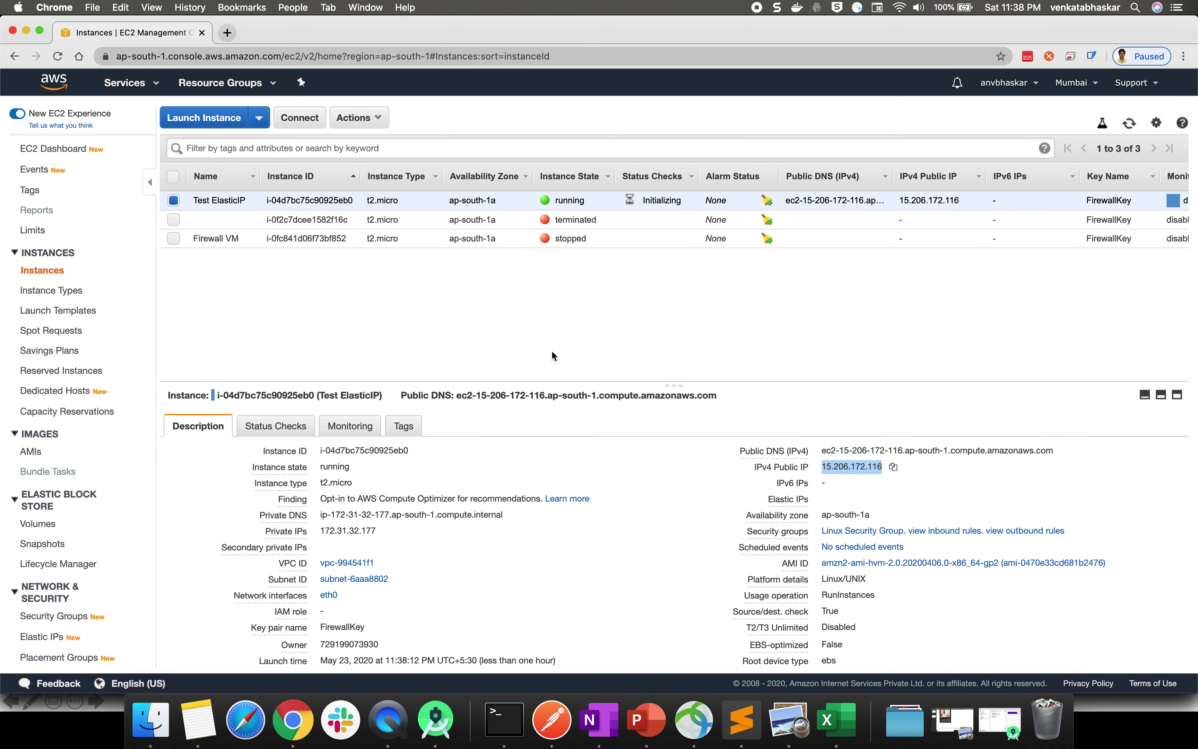
Open the Elastic IP addresses list, release the Elastic IP address 3.7.198.234, and confirm the release
scroll(74, 581, down, 2)
click(50, 592)
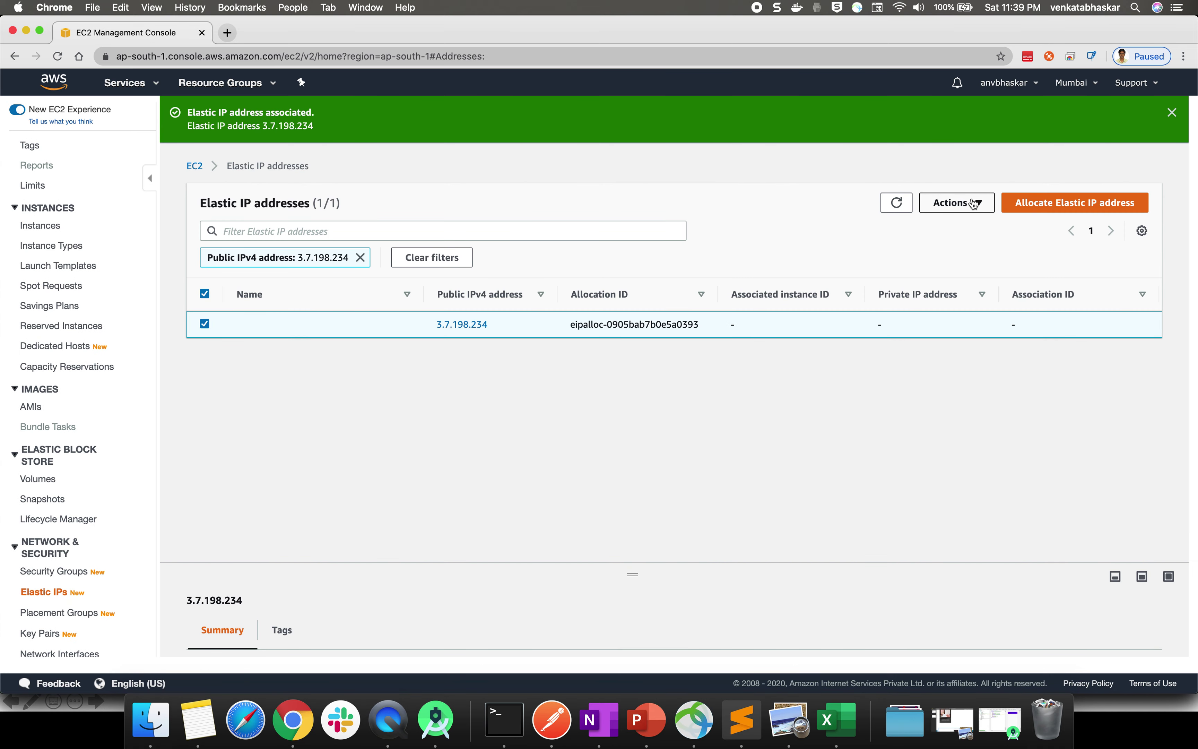
click(966, 208)
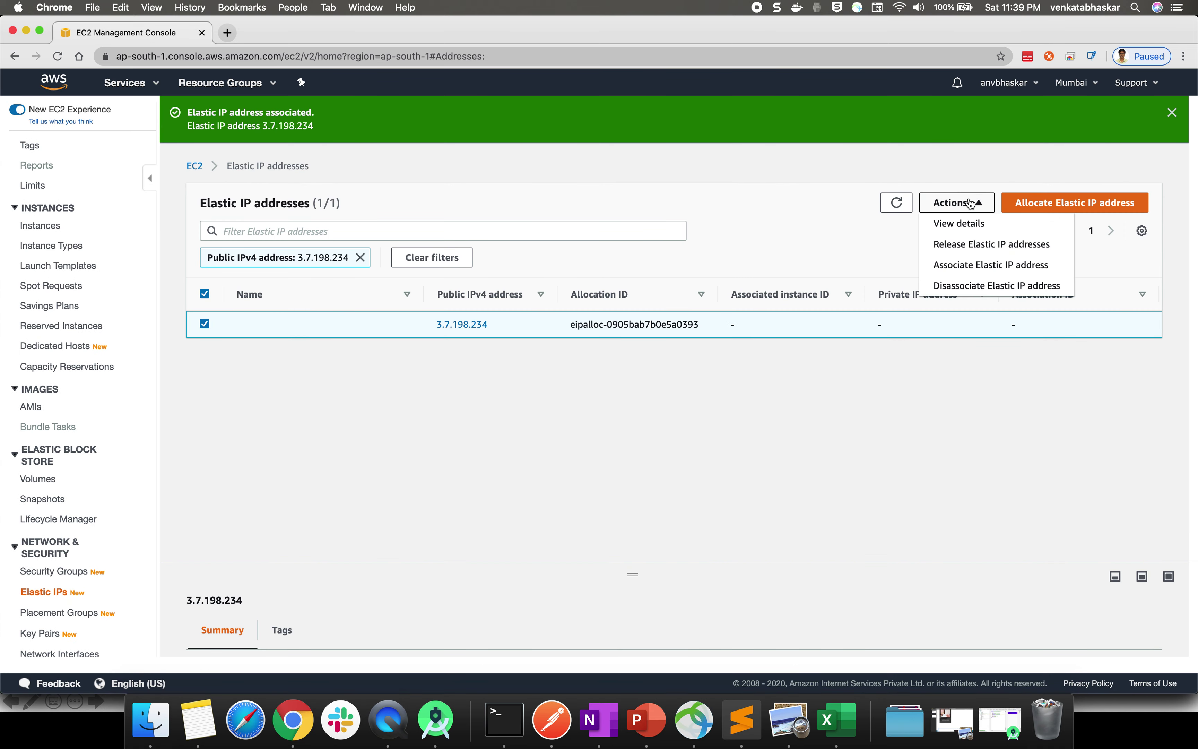
click(966, 247)
click(822, 430)
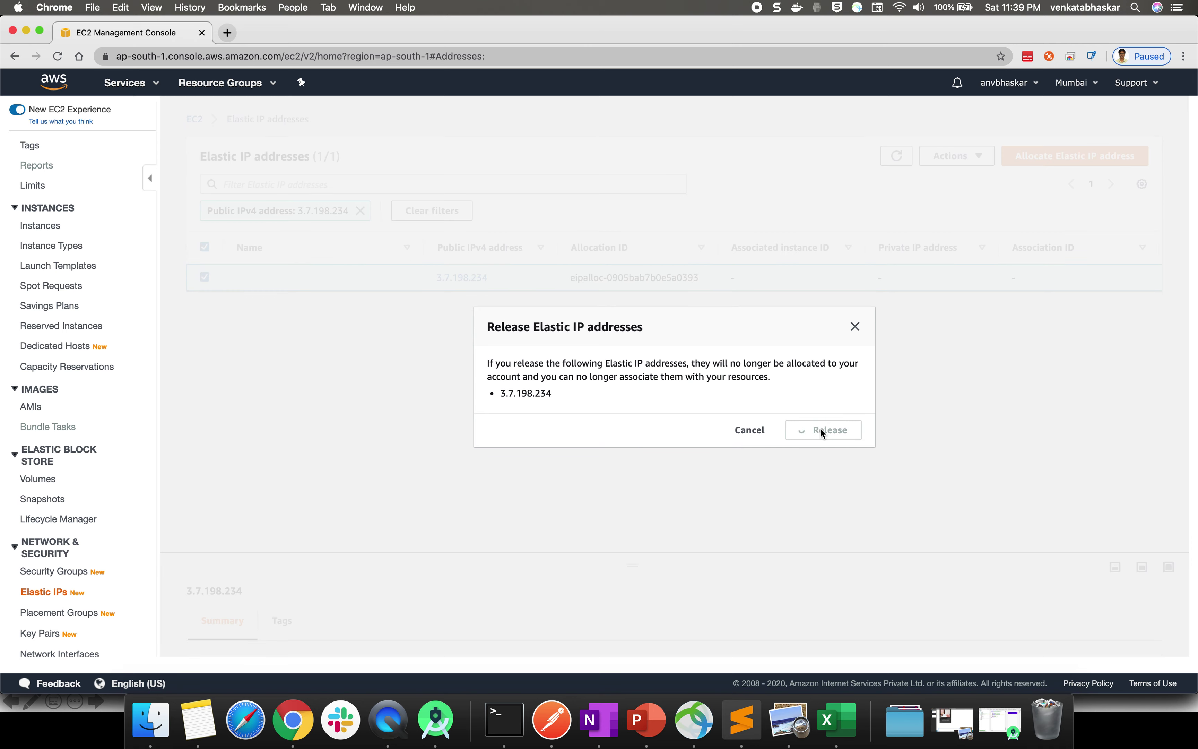